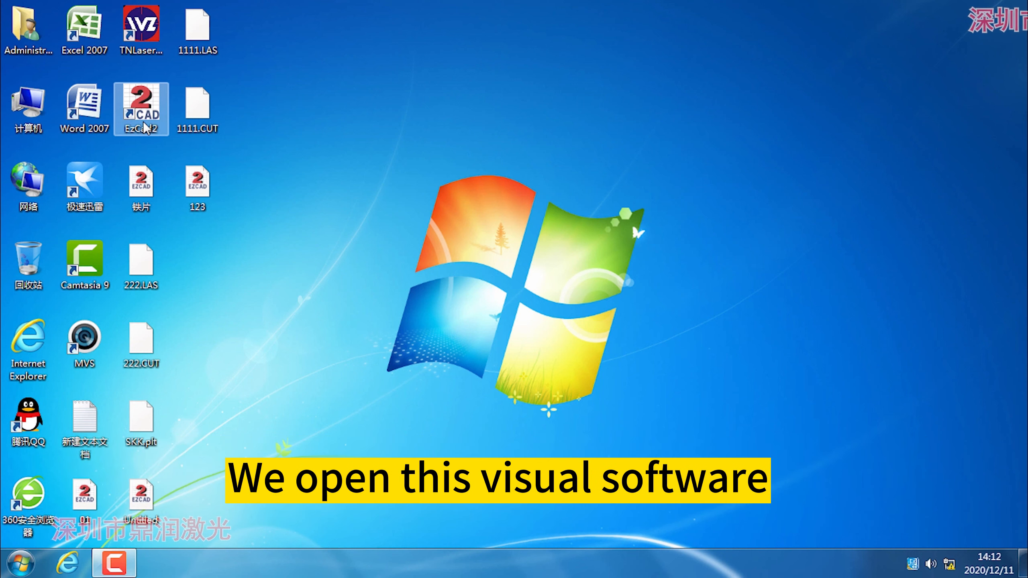
Open the TNLaser visual laser marking software from the desktop and maximize its window.
left_click(147, 37)
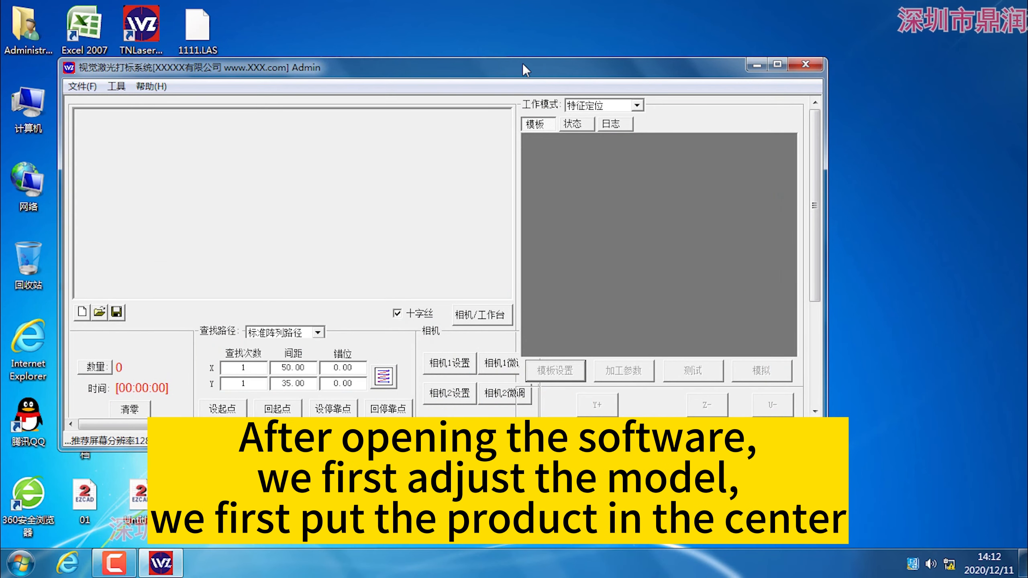
double_click(523, 65)
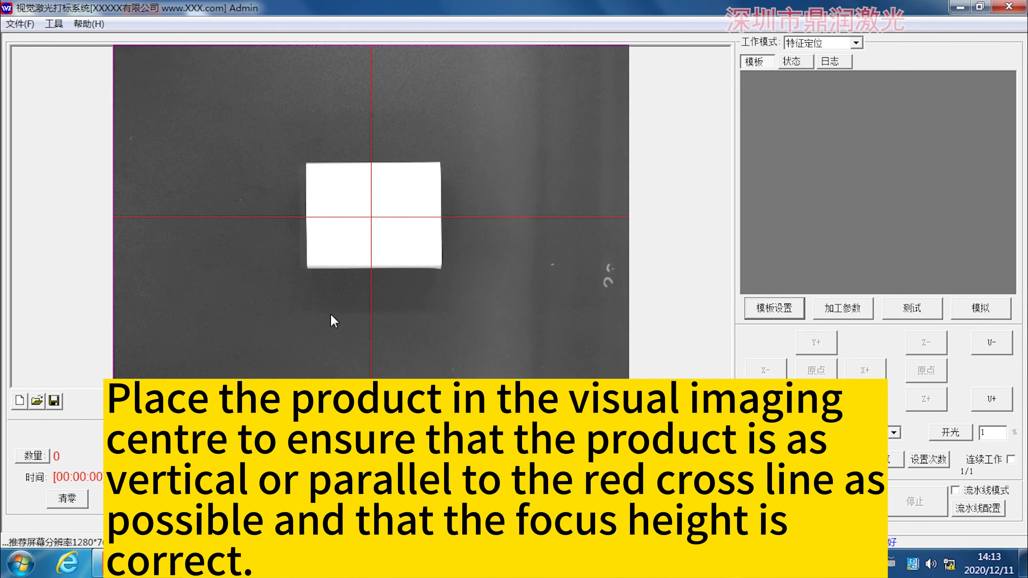
In the camera 1 settings, set the contrast to about 1.28, the gain to about 6.04 and the exposure to about 25353.
double_click(465, 351)
left_click(767, 82)
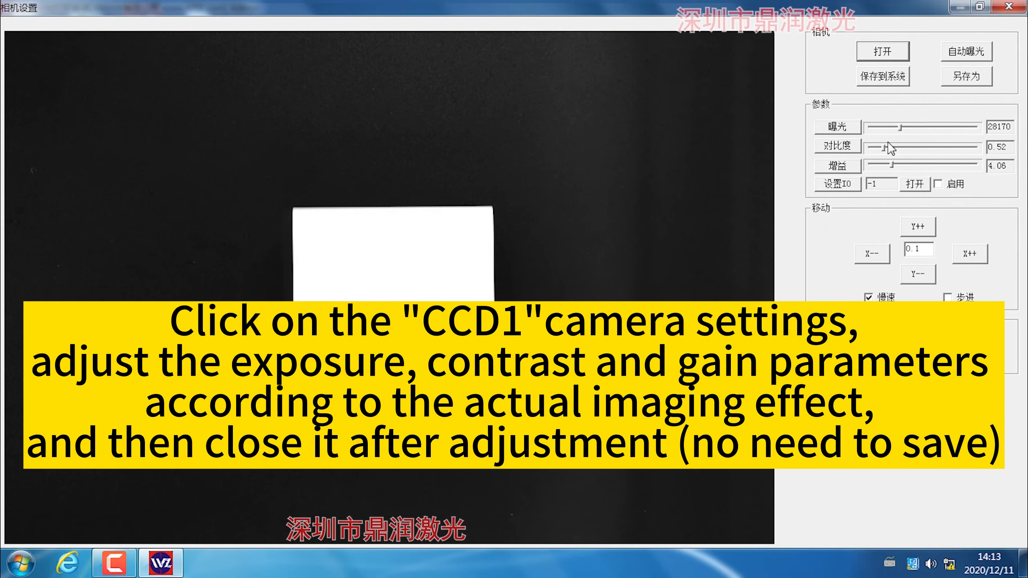
left_click_drag(888, 147, 904, 150)
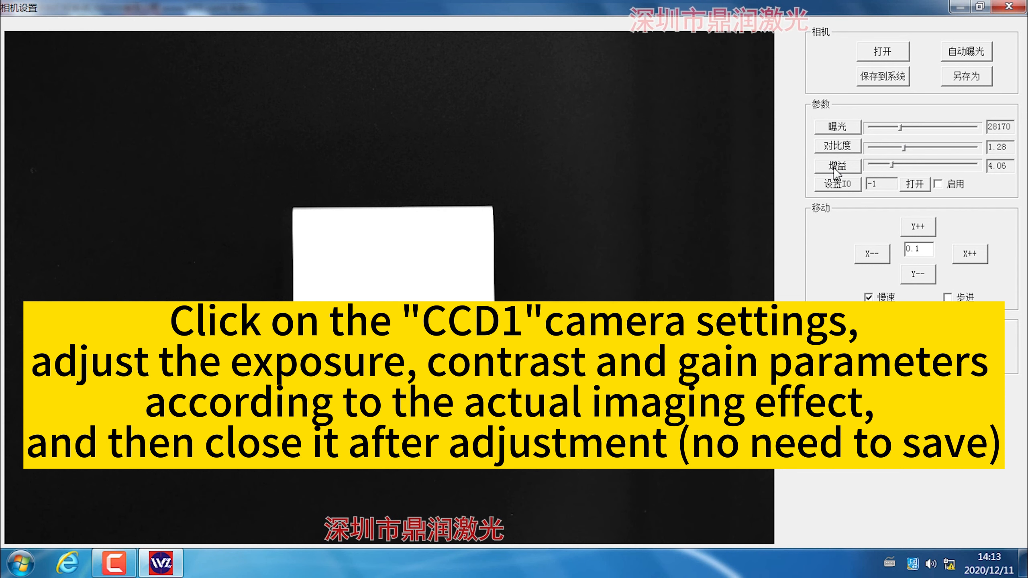
left_click_drag(891, 165, 967, 166)
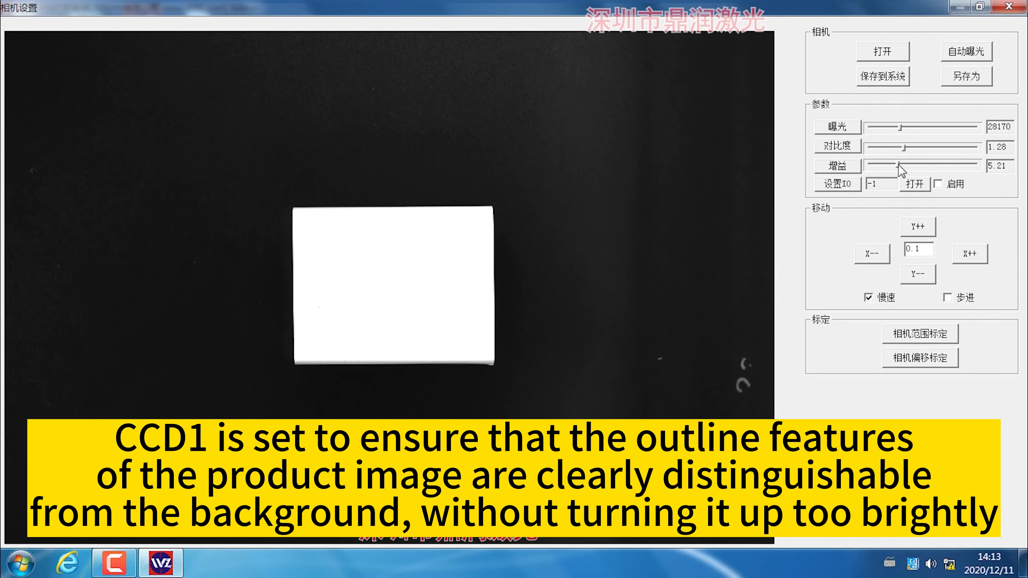
left_click(898, 164)
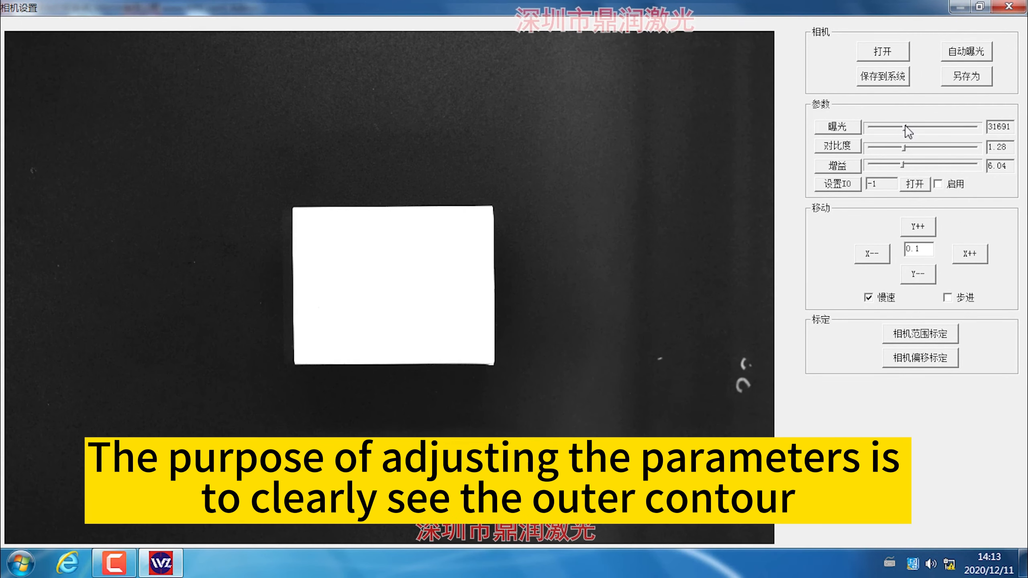
left_click_drag(905, 127, 897, 129)
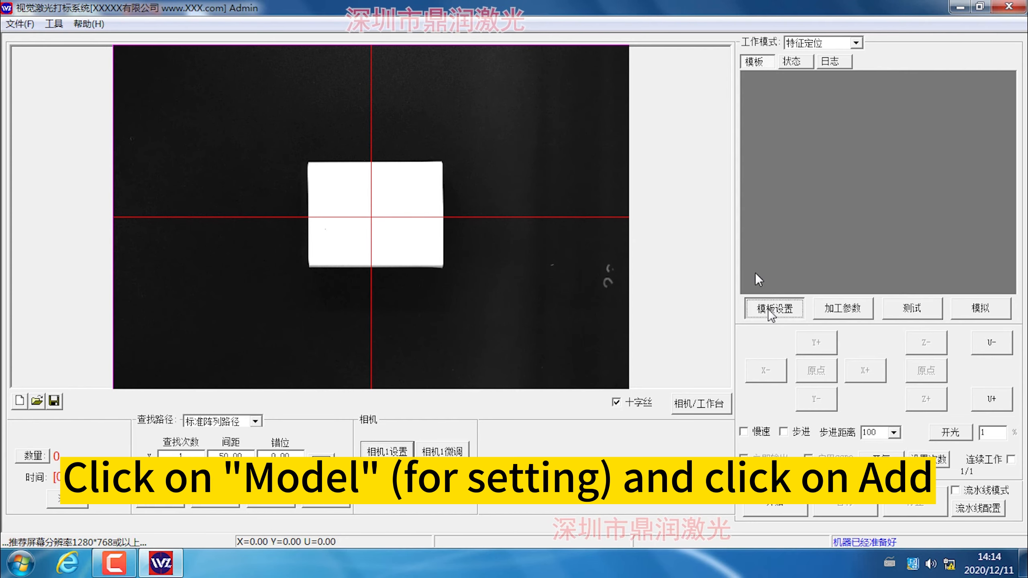
Open the template settings and add a new template to the CCD1 template list.
left_click(775, 308)
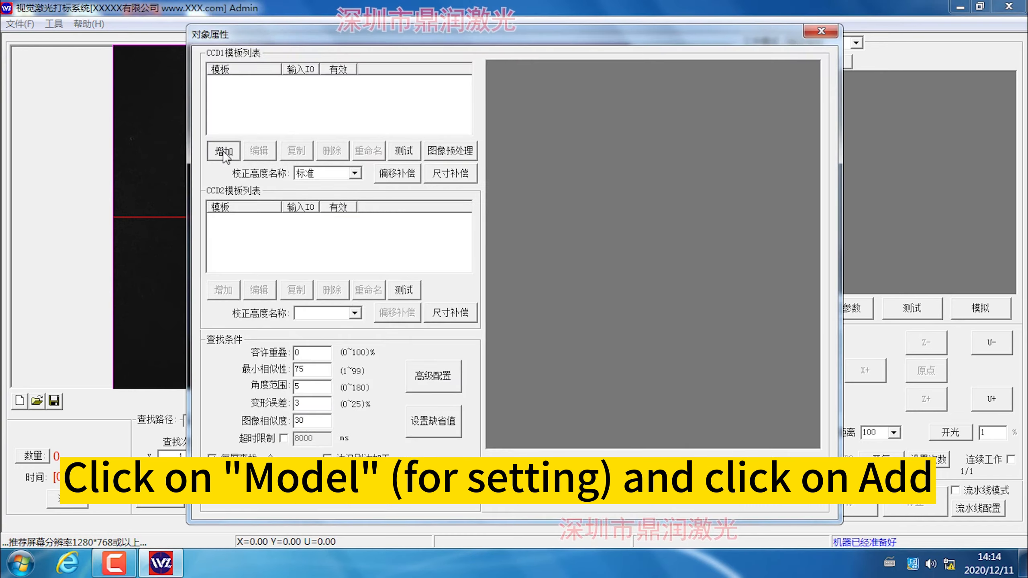
left_click(224, 152)
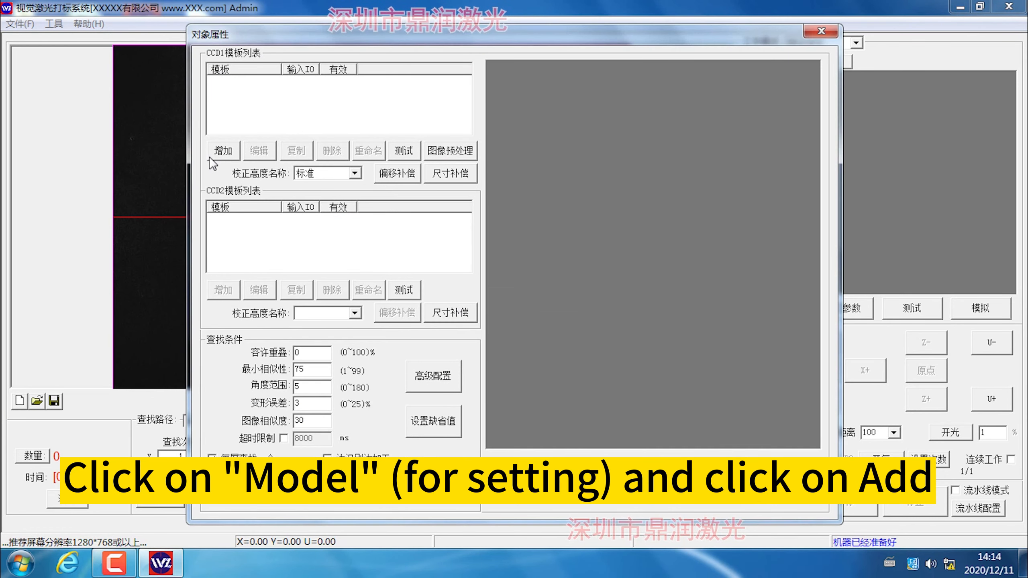
left_click(209, 157)
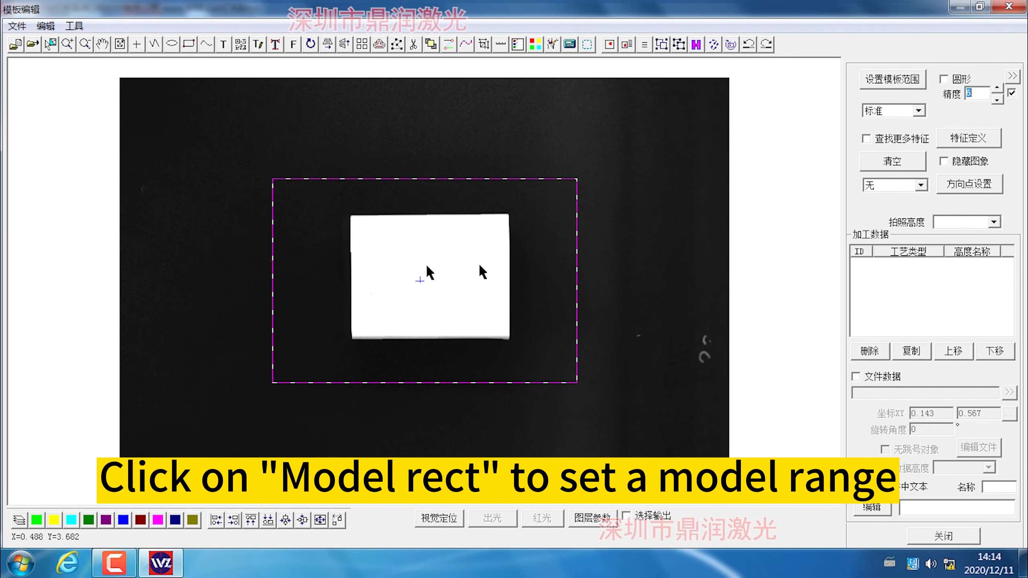
Set the template range to a rectangle slightly larger than the white product and define the product's outline as the feature.
scroll(462, 257, "up", 1)
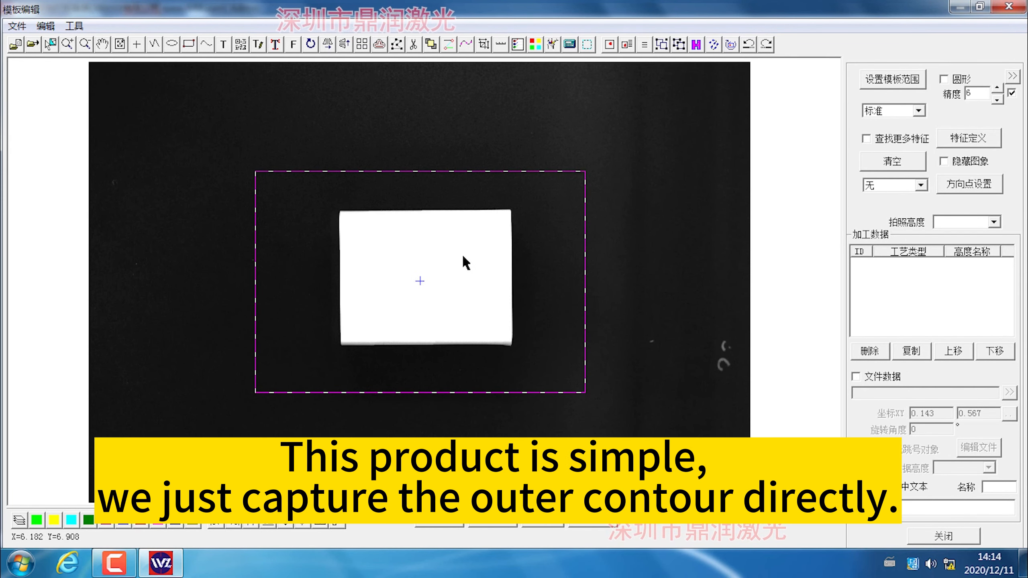
left_click(888, 80)
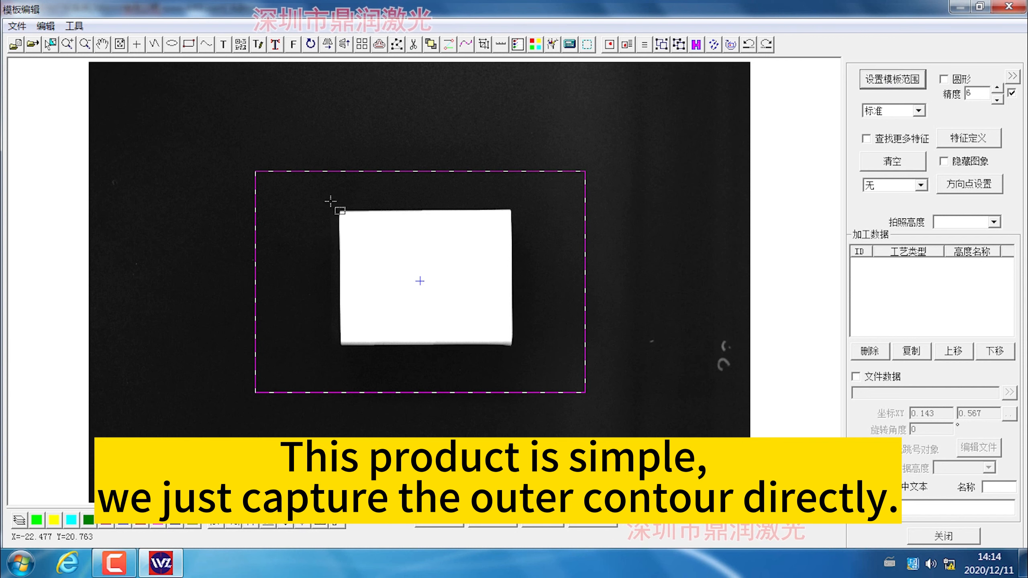
left_click_drag(327, 200, 523, 355)
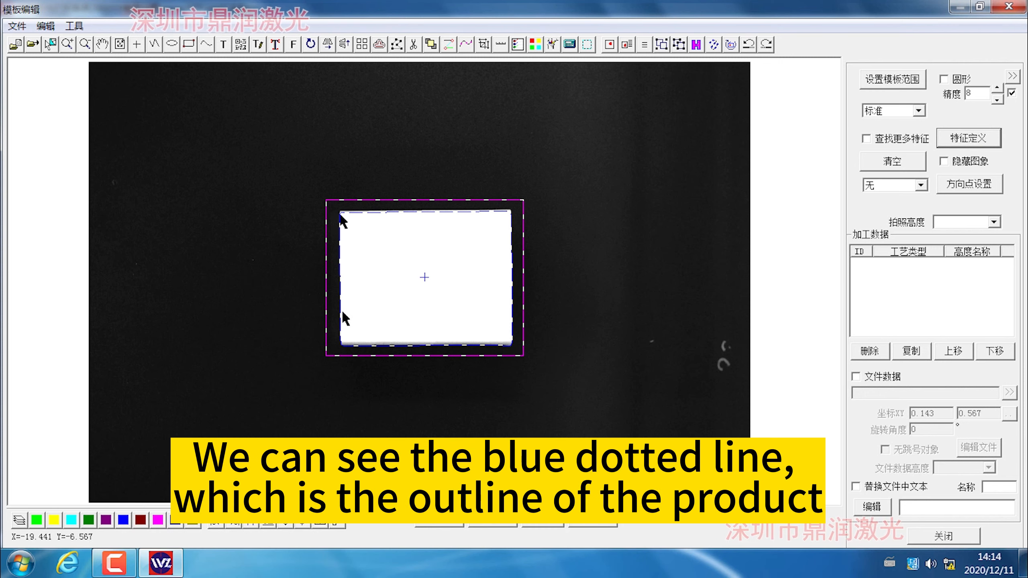
scroll(427, 348, "up", 2)
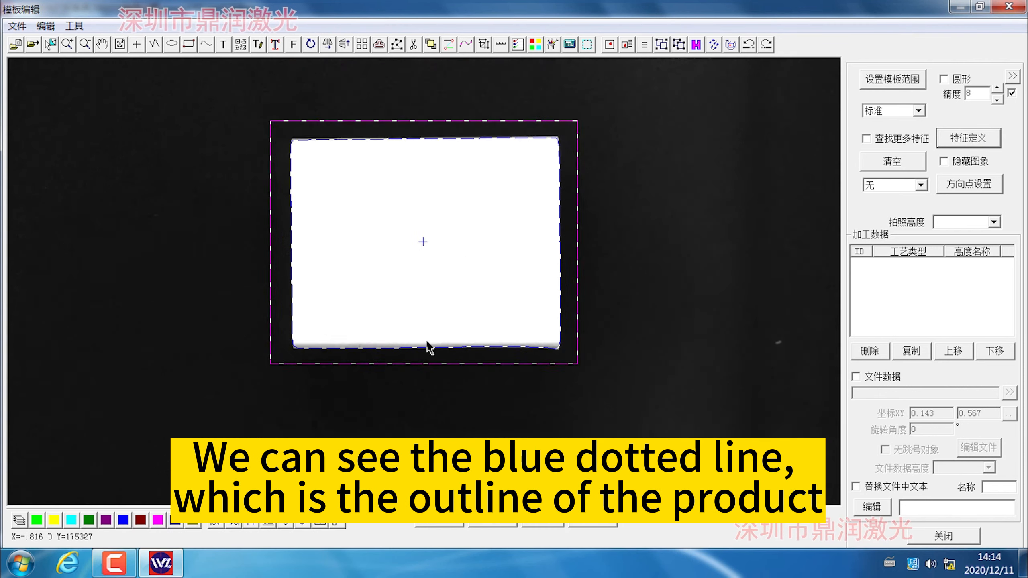
scroll(427, 342, "up", 1)
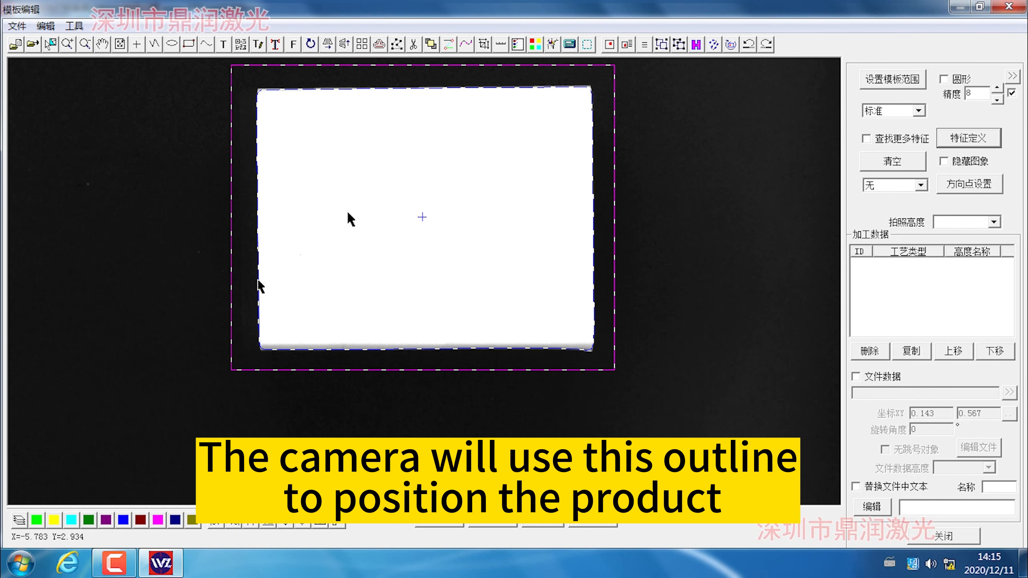
scroll(295, 278, "down", 1)
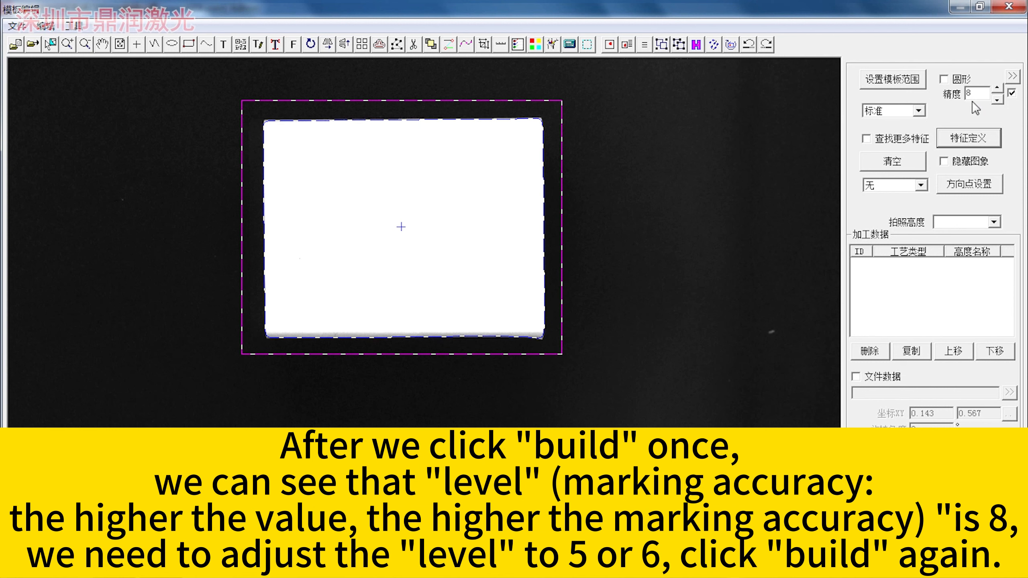
Set the template precision to 6 and define the outline feature again.
left_click(997, 100)
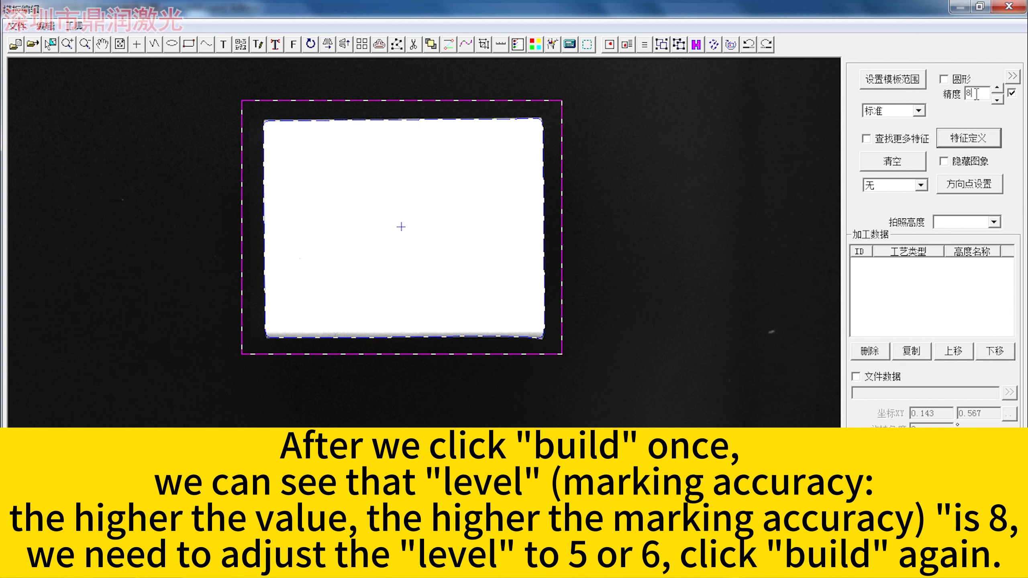
left_click(996, 100)
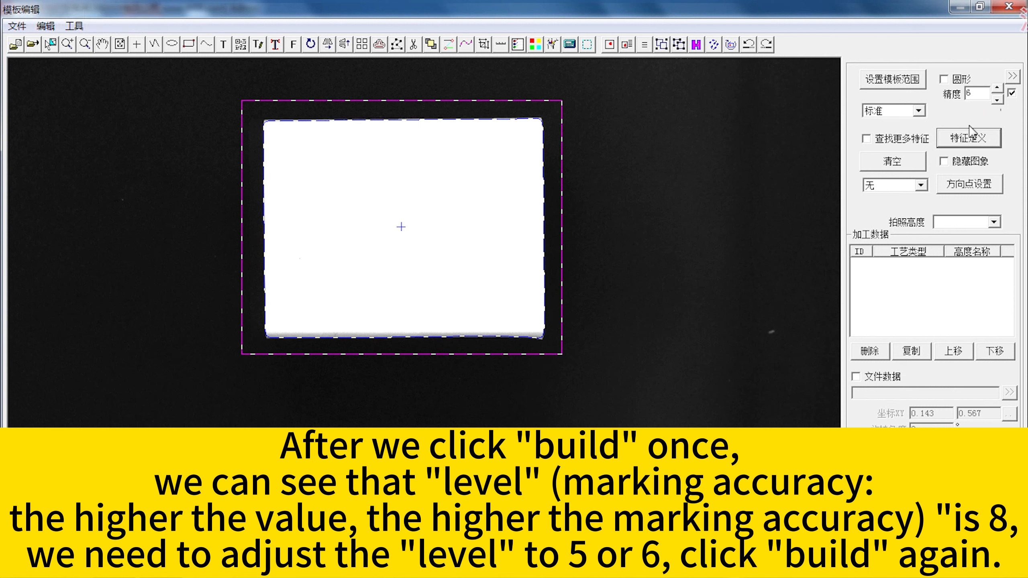
left_click(976, 139)
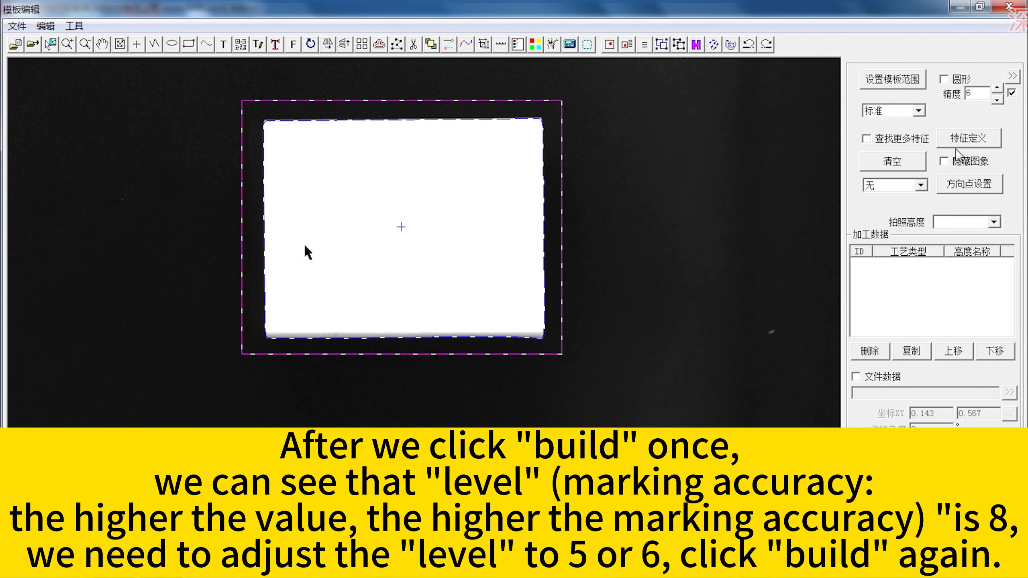
double_click(973, 93)
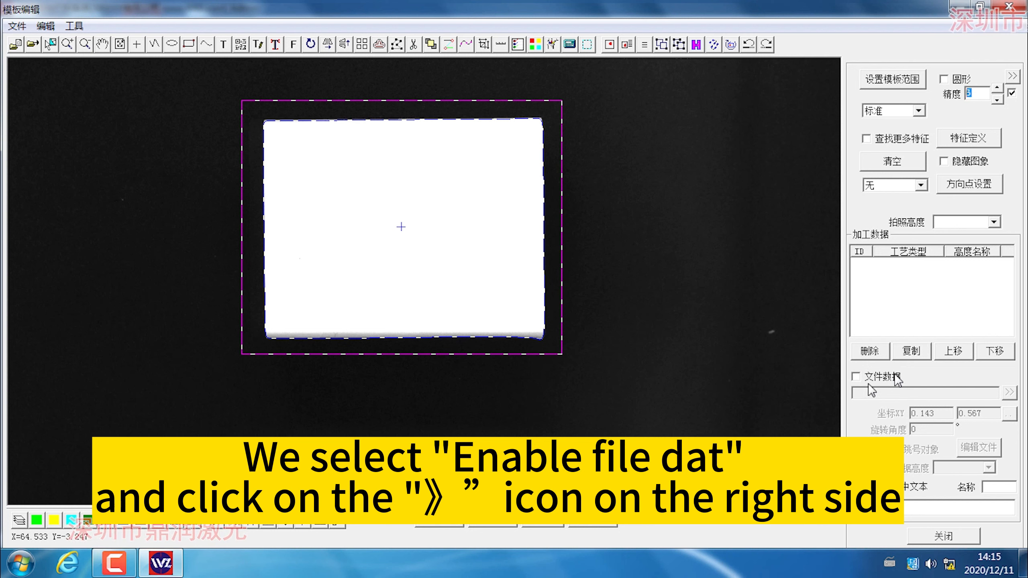
Enable file data for the template and load the marking file 123 (EZD) from the desktop.
left_click(857, 376)
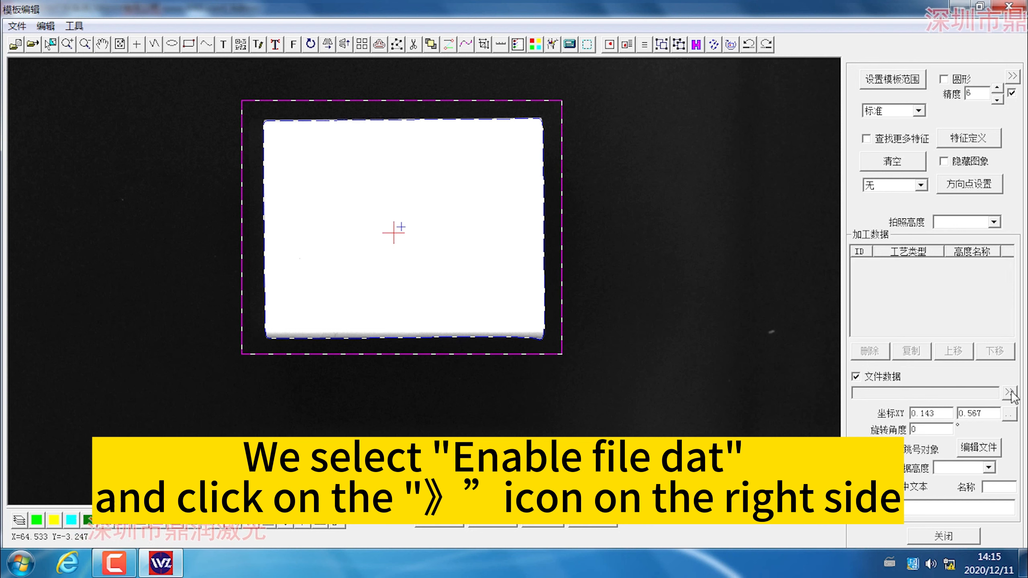
left_click(1010, 392)
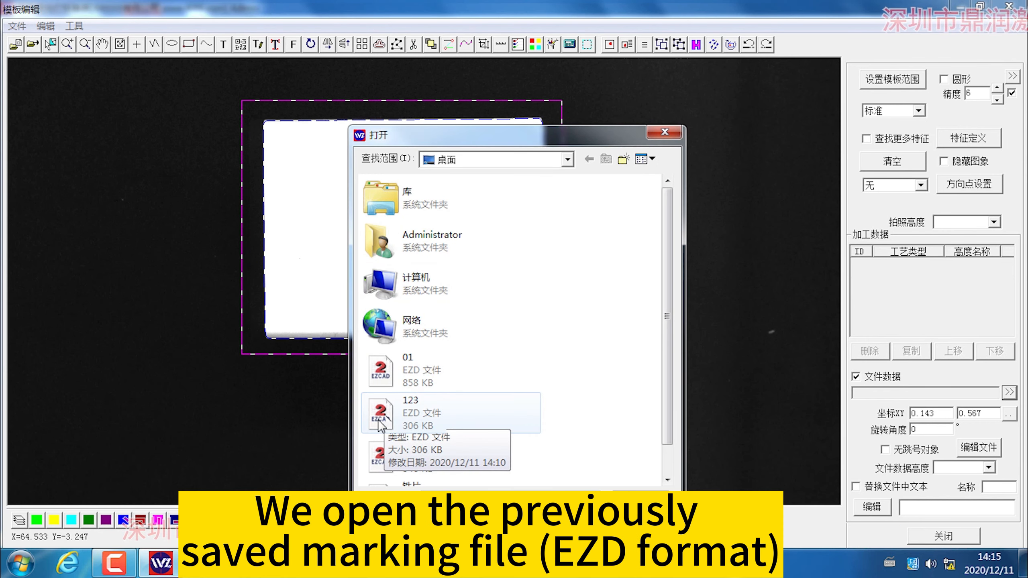
left_click(388, 421)
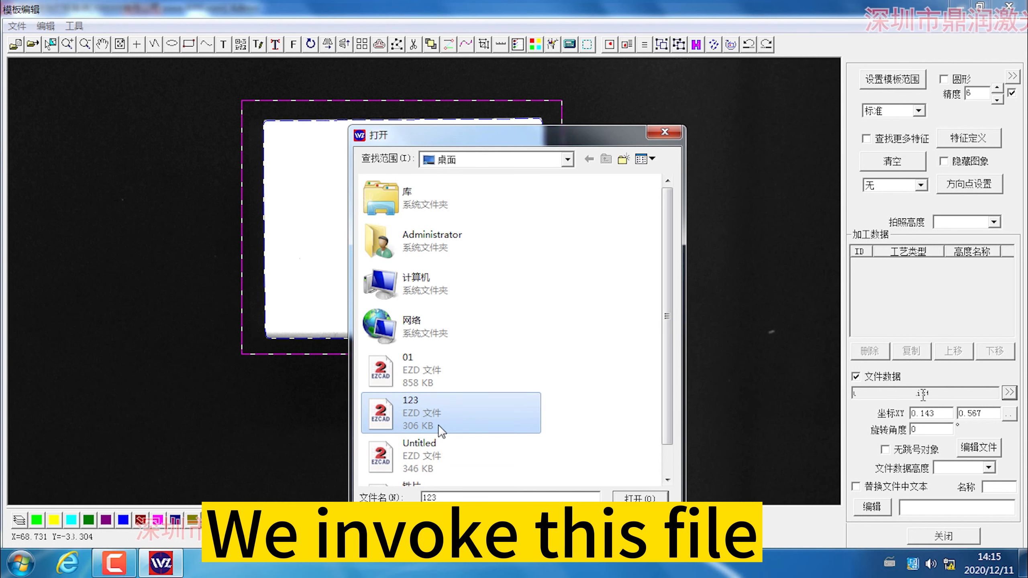
double_click(438, 425)
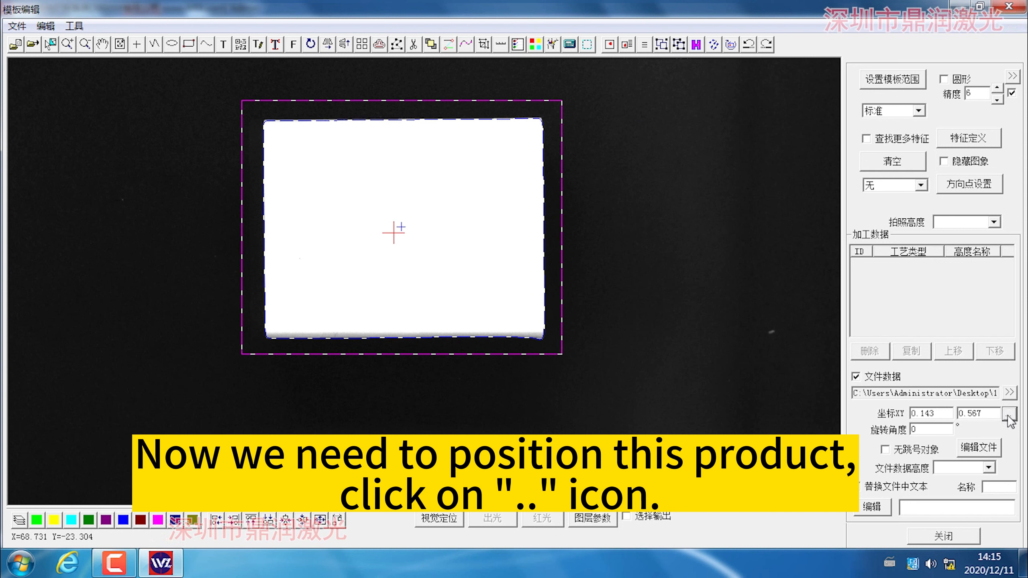
Place the marking content's center point near the middle of the product, at about X 1.097, Y 1.884.
left_click(1009, 414)
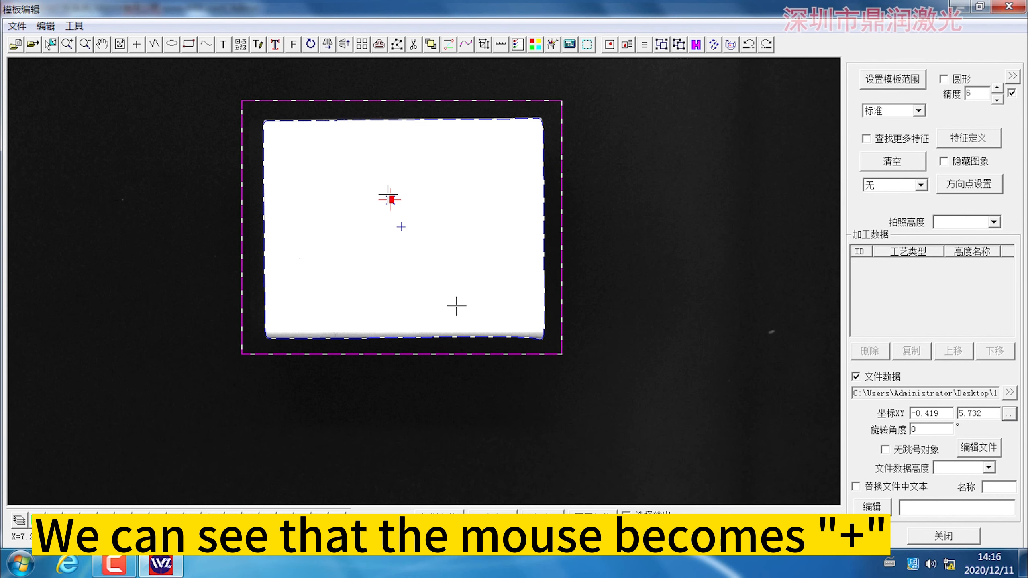
left_click(449, 259)
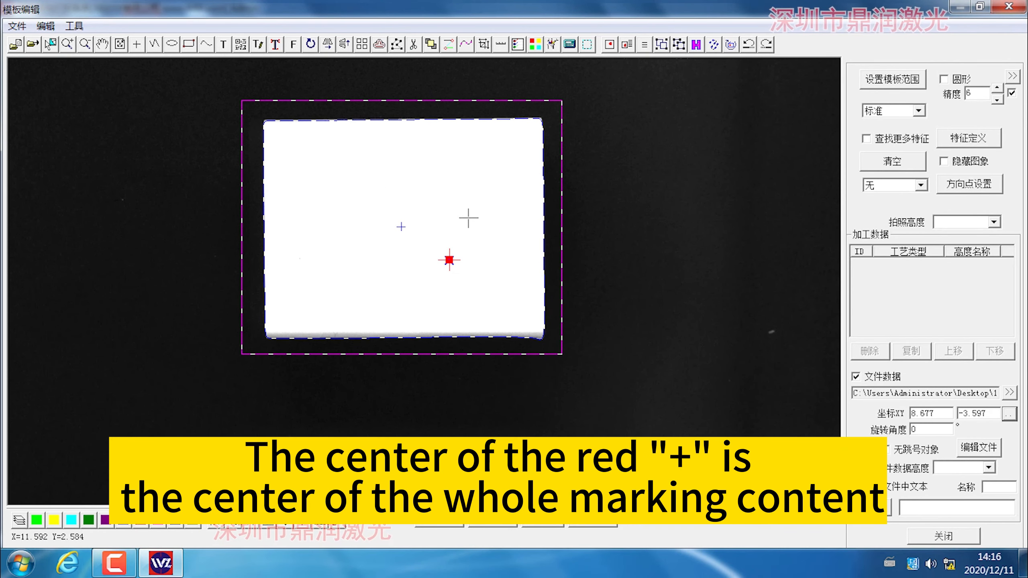
left_click(470, 208)
left_click(412, 179)
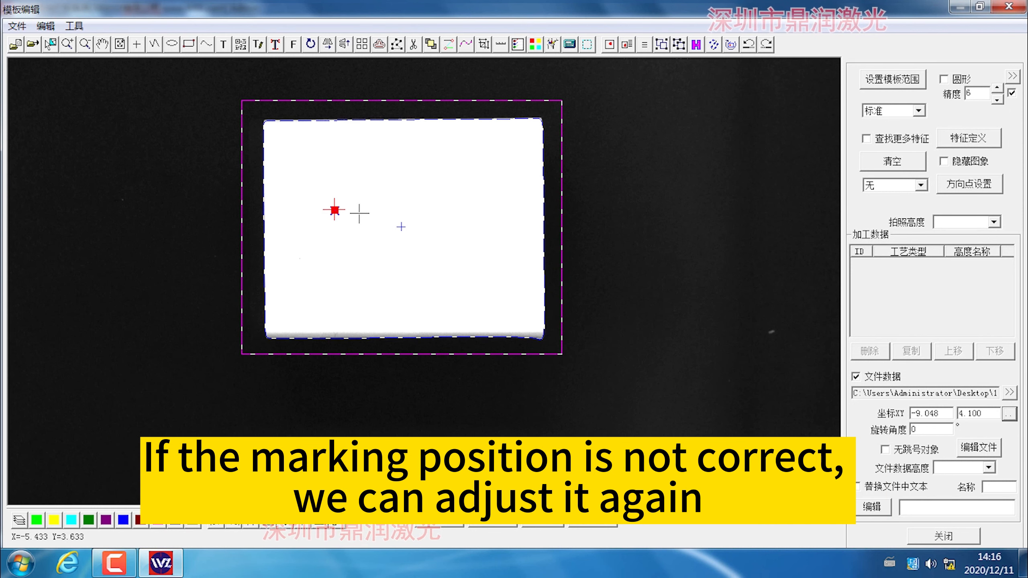
left_click(404, 226)
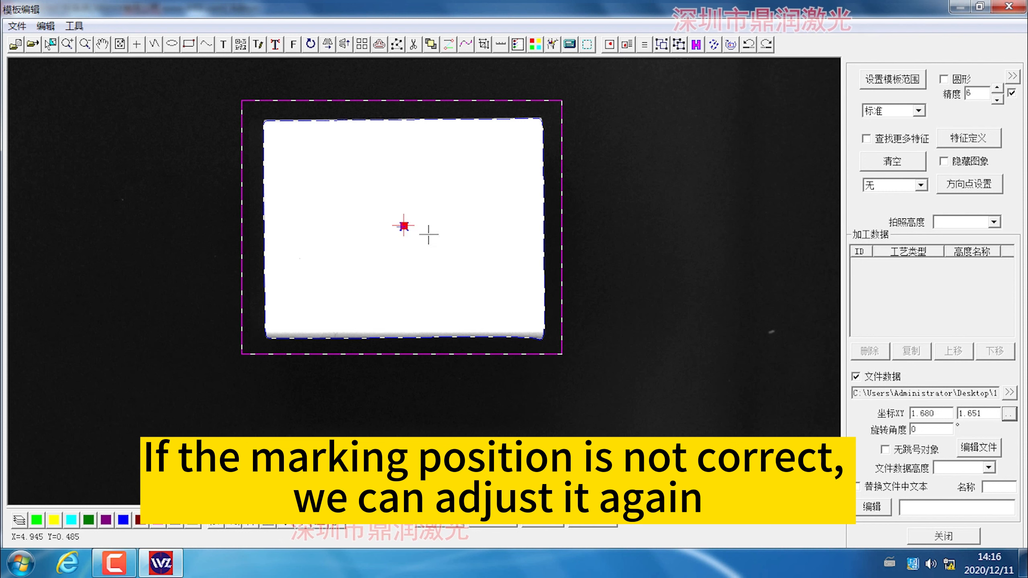
Draw a rectangular overlap area just inside the product's outline and close the template editor.
left_click(587, 45)
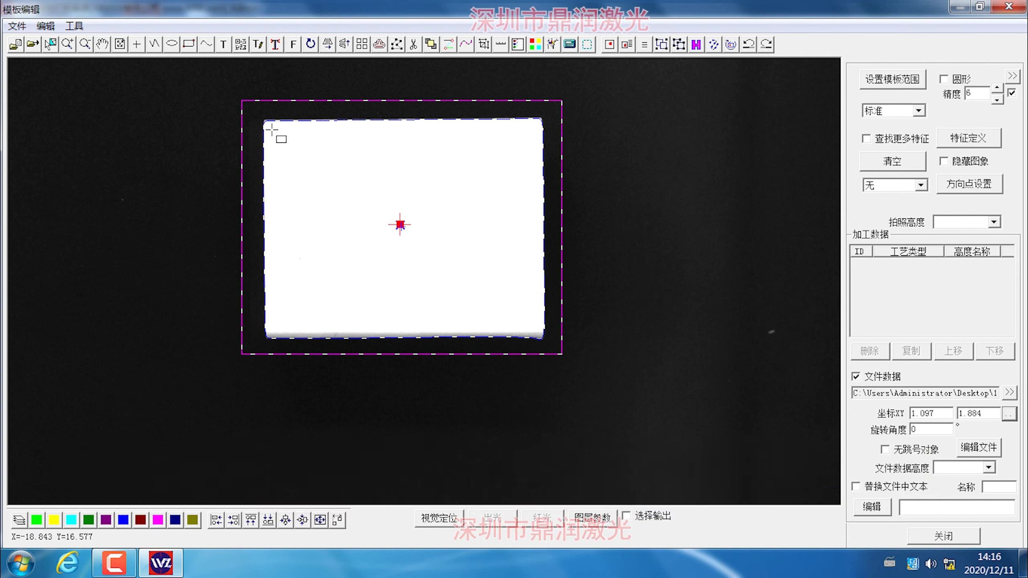
left_click_drag(455, 300, 523, 320)
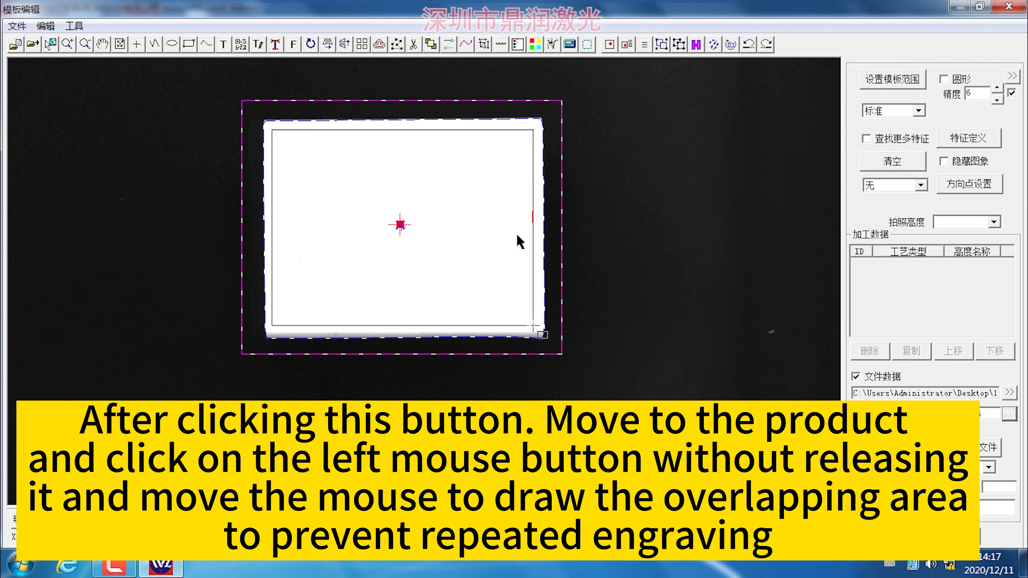
left_click(602, 211)
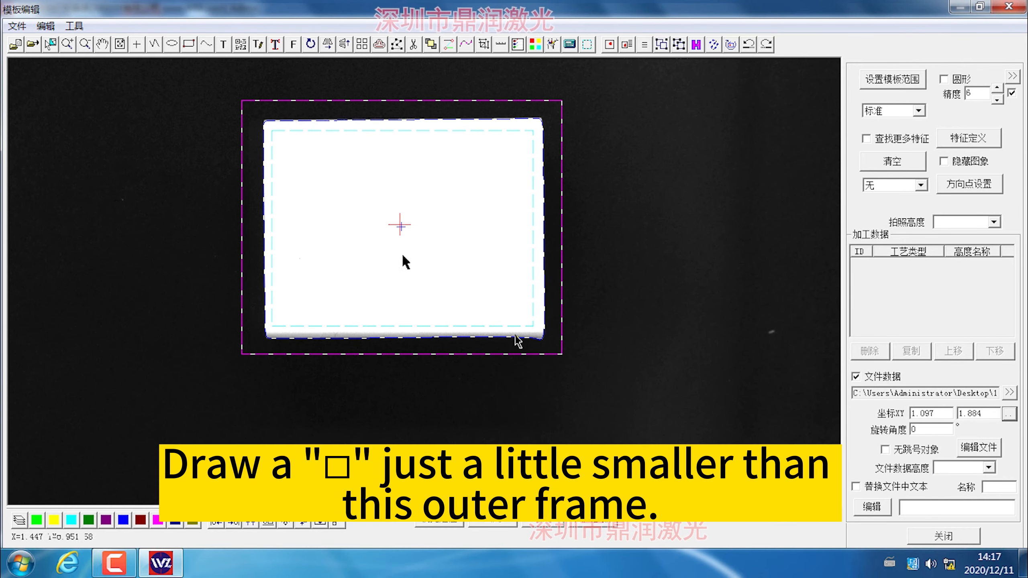
left_click(953, 537)
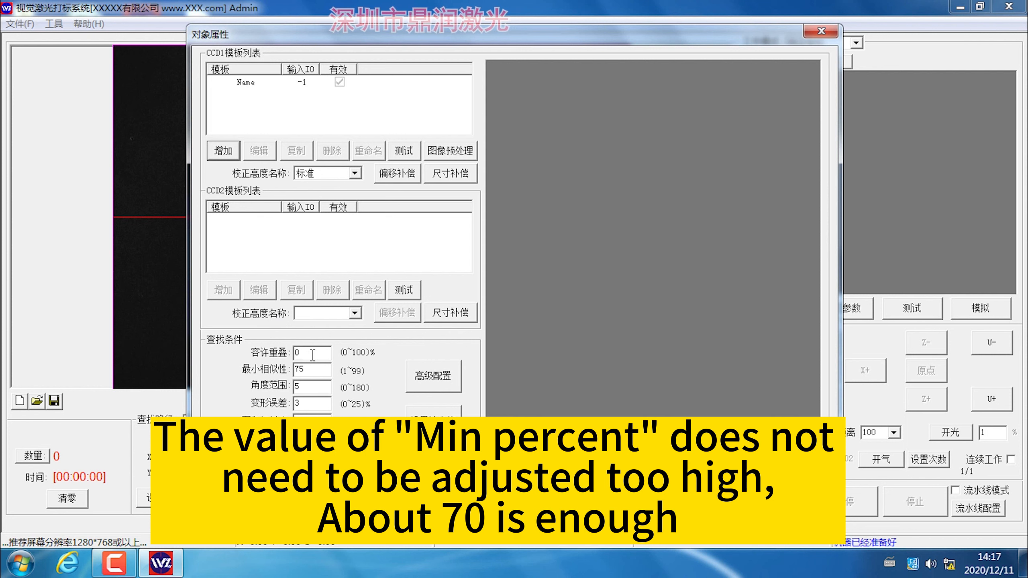
Set the minimum similarity in the template search conditions to 70.
double_click(312, 369)
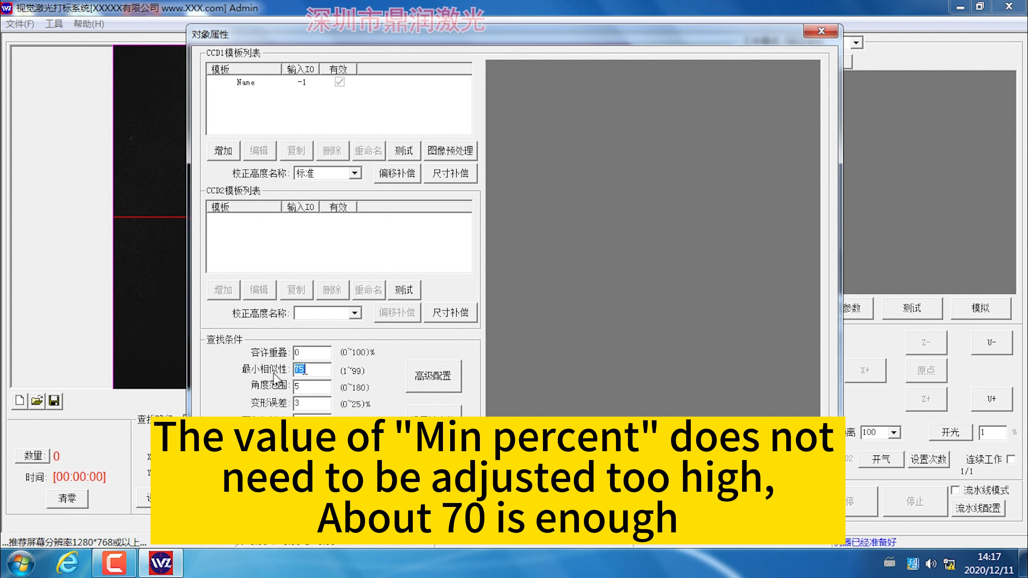
type("70")
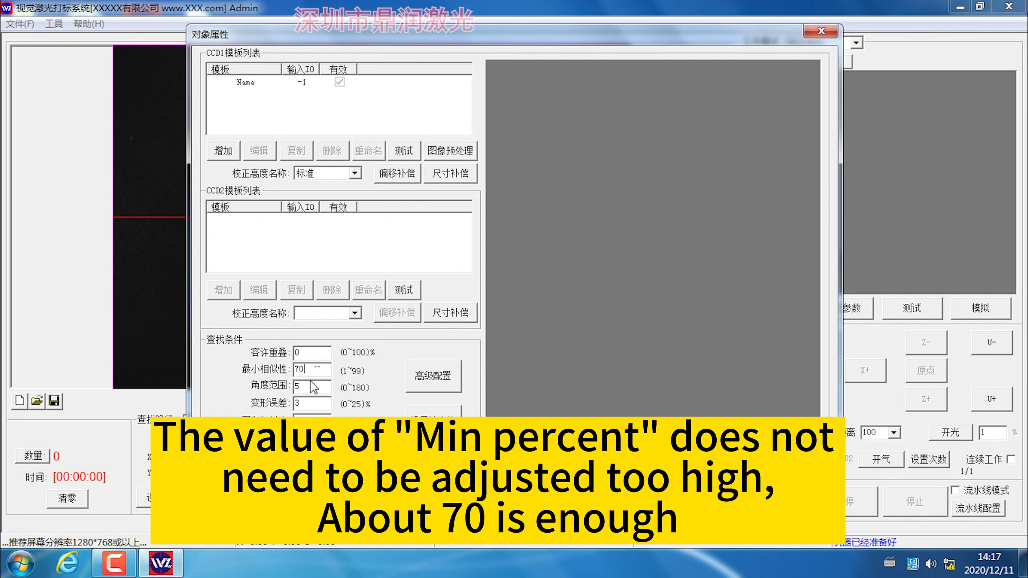
key("Tab")
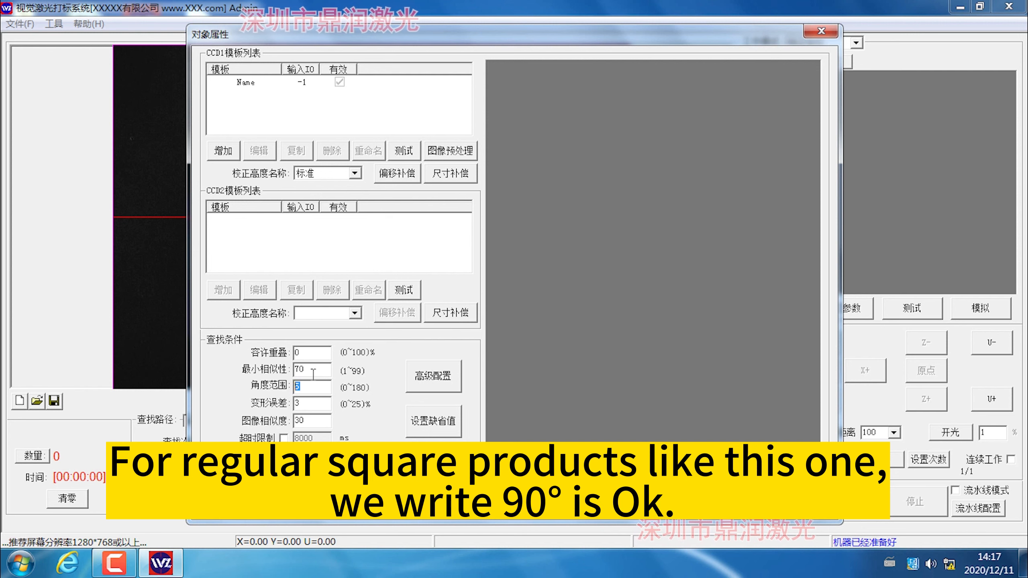
Set the angle range to 90 and the scale tolerance to 5 in the template search conditions.
key("BackSpace")
type("90")
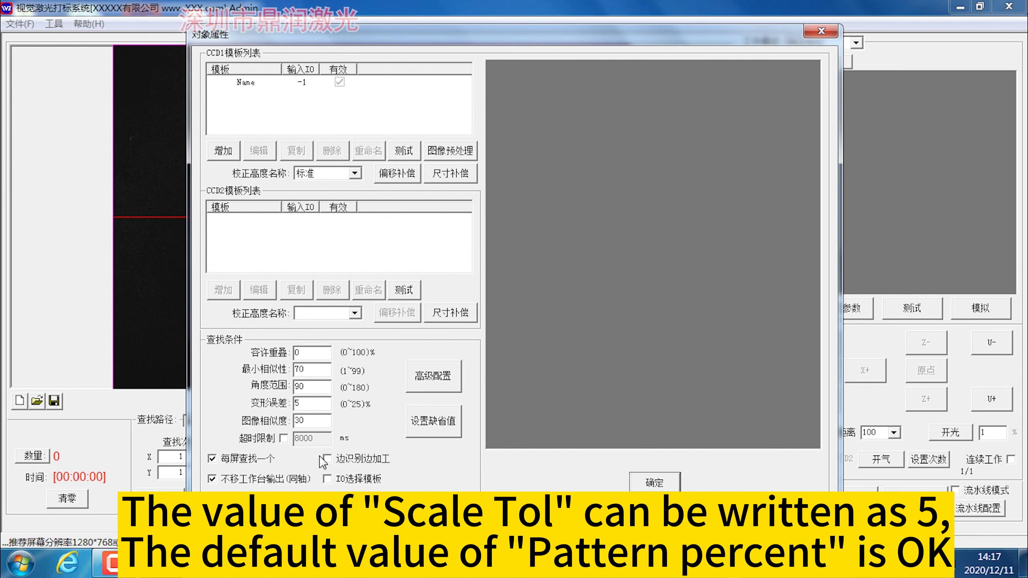
Enable the secondary overlap check in the advanced configuration and confirm the template properties with output without moving the worktable enabled.
left_click(446, 381)
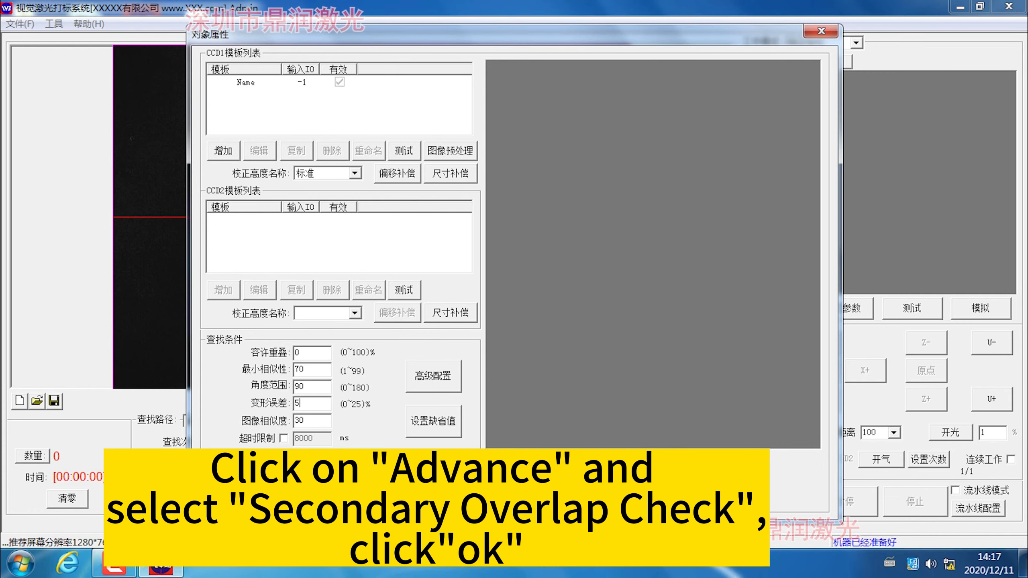
left_click(446, 380)
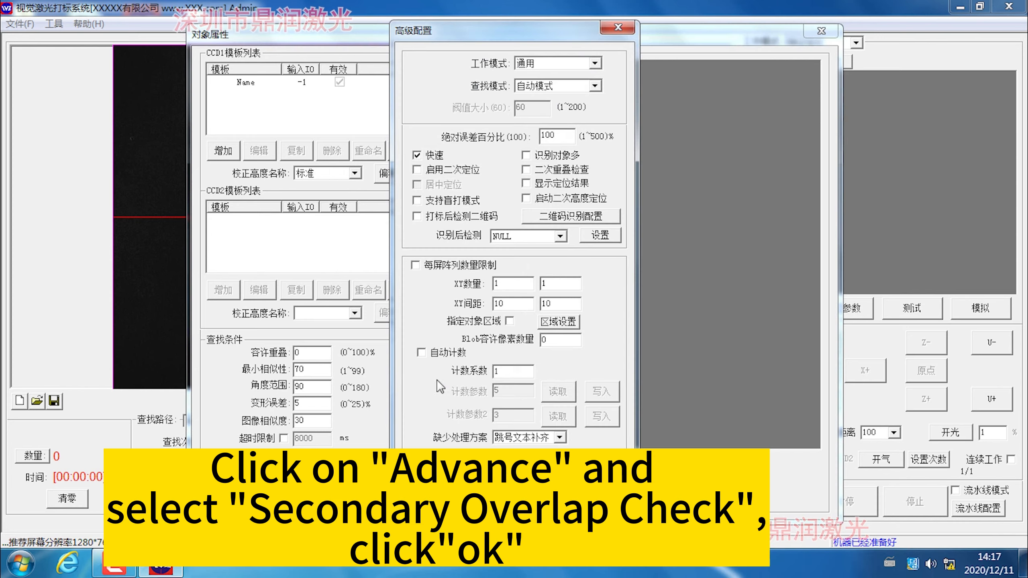
left_click(526, 170)
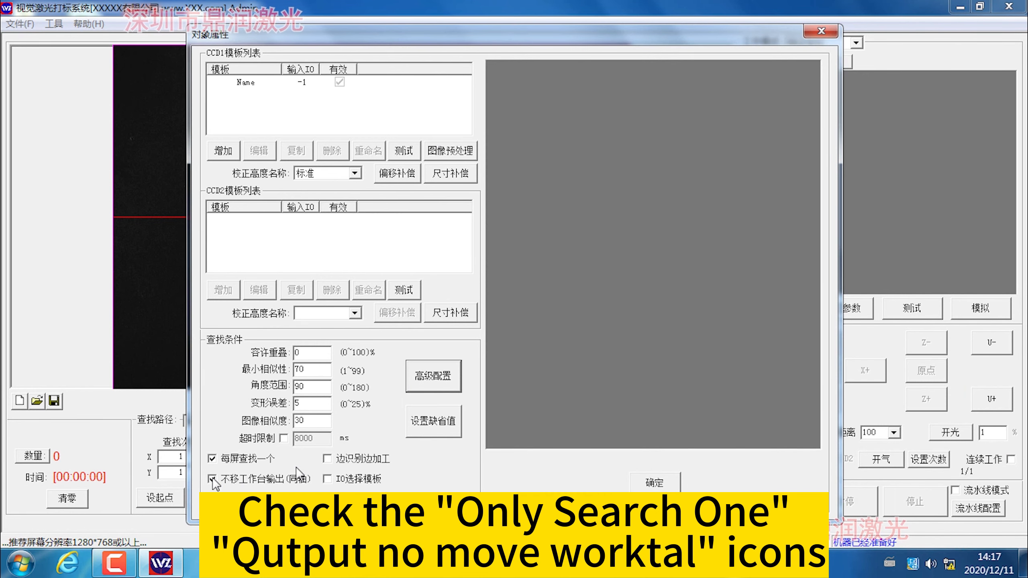
left_click(212, 479)
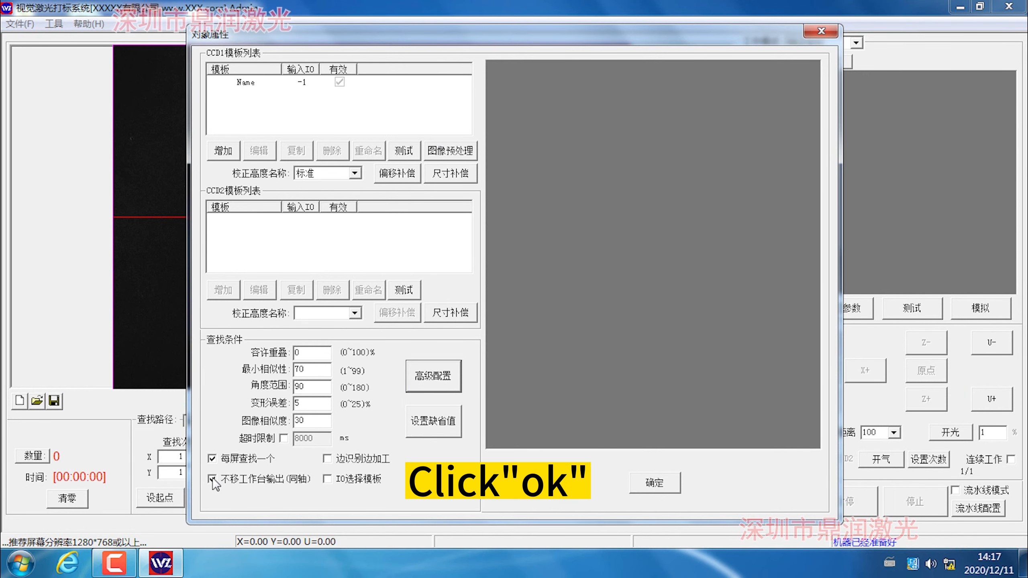
left_click(595, 484)
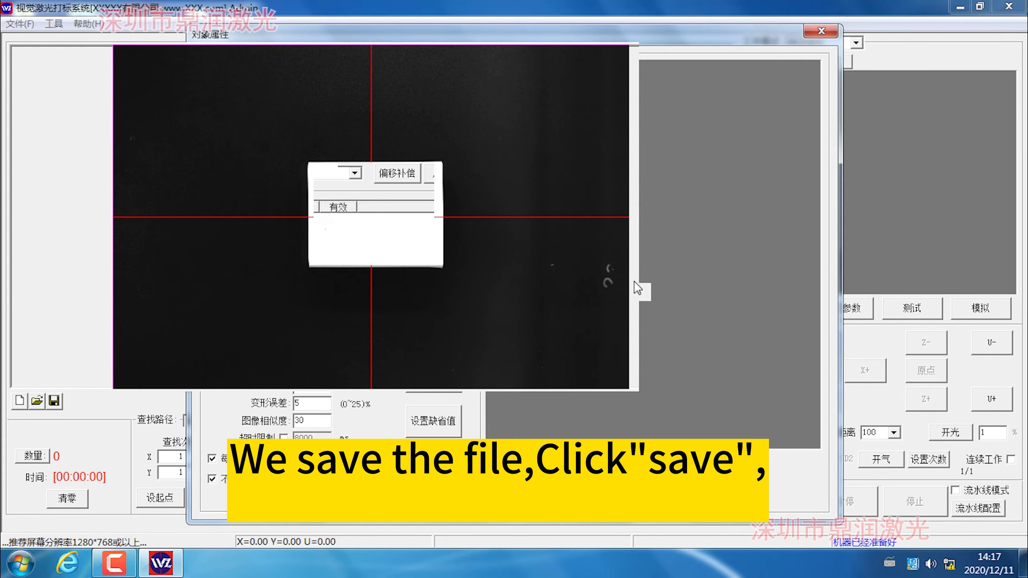
Save the project to the desktop as 33333 in LAS format.
left_click(19, 23)
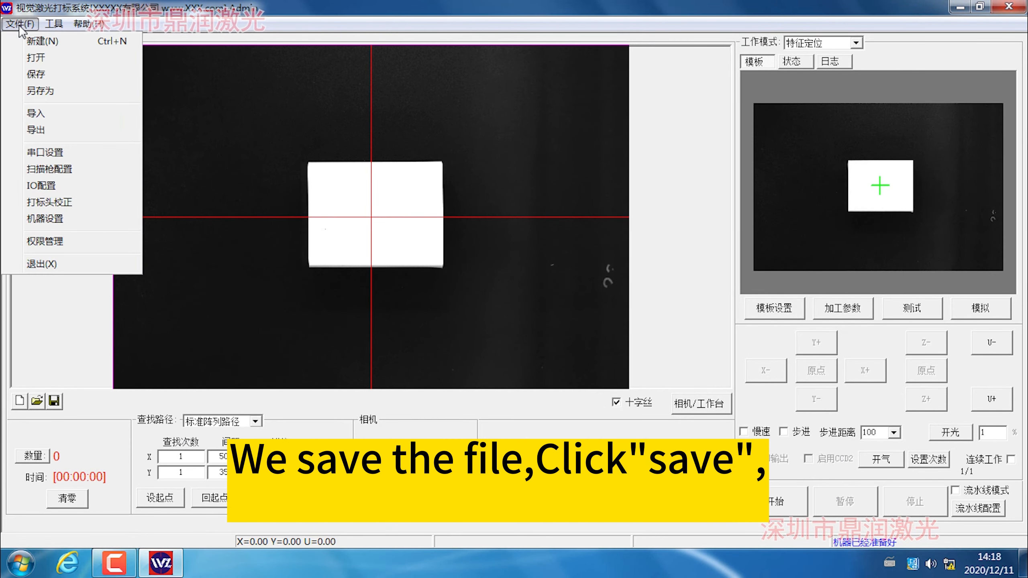
left_click(44, 77)
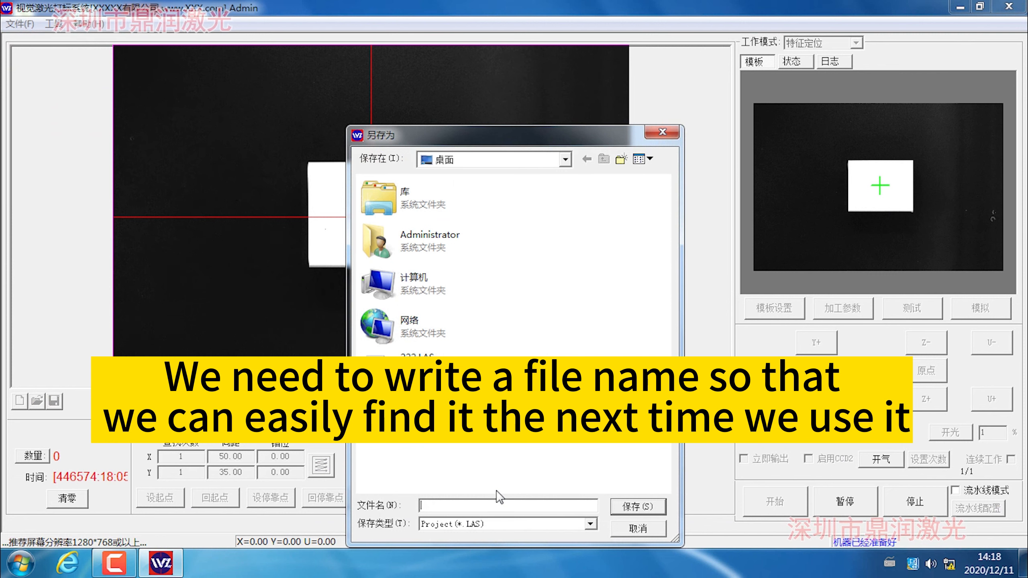
type("333")
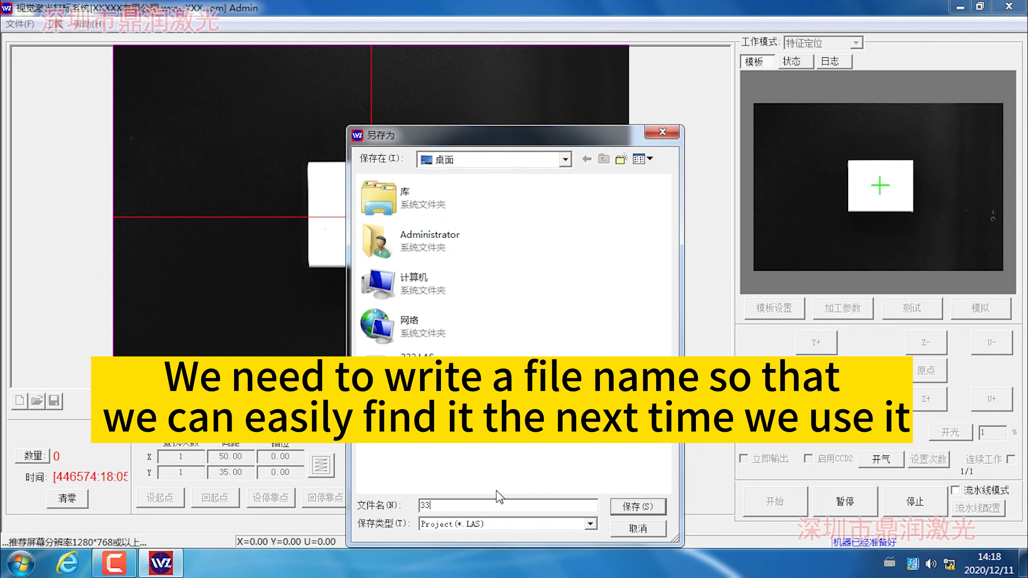
left_click(636, 507)
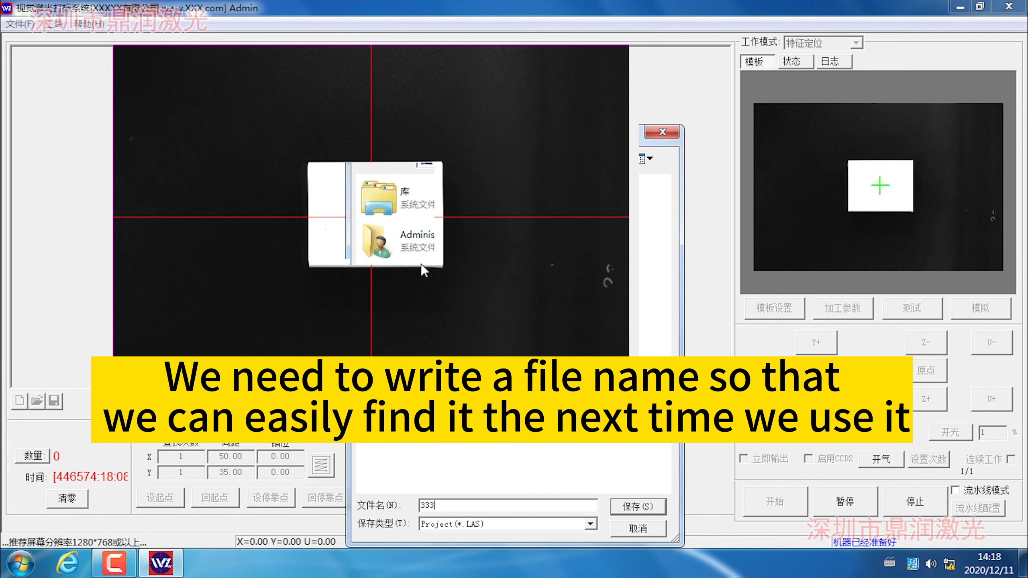
type("33")
key("Return")
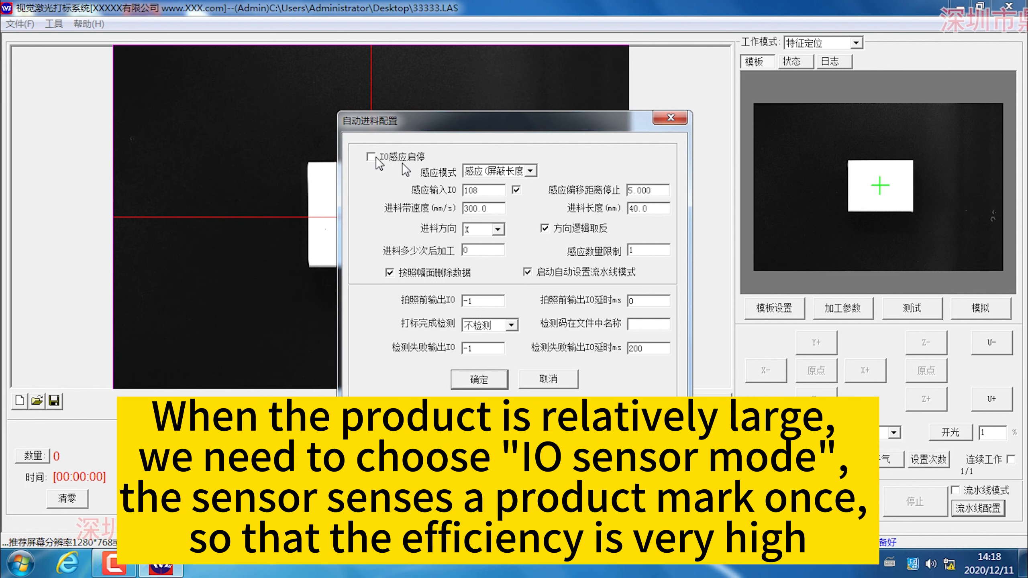
Enable IO sensor start/stop in the automatic feeding configuration and confirm it.
left_click(381, 160)
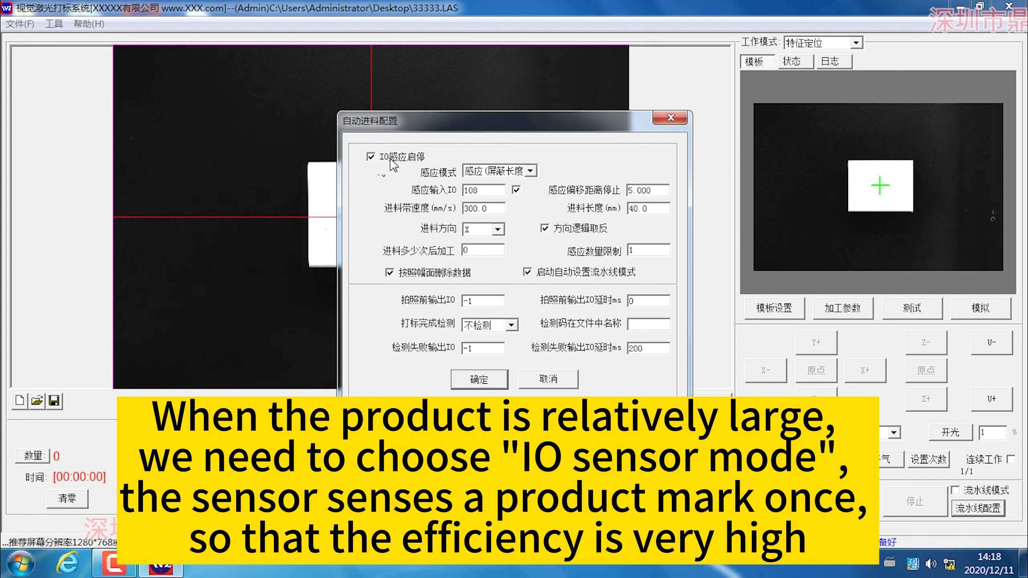
left_click(420, 160)
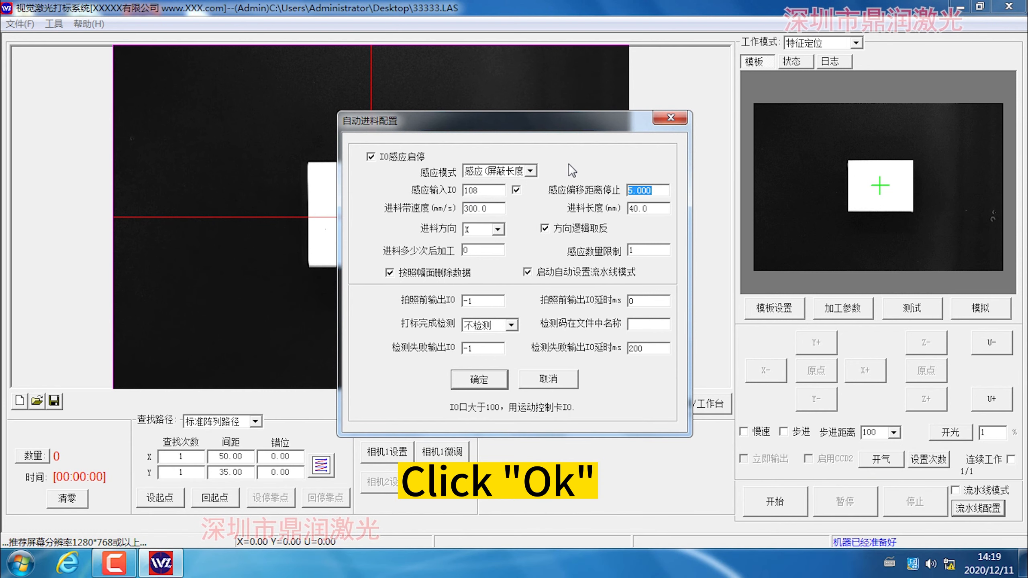
left_click(479, 380)
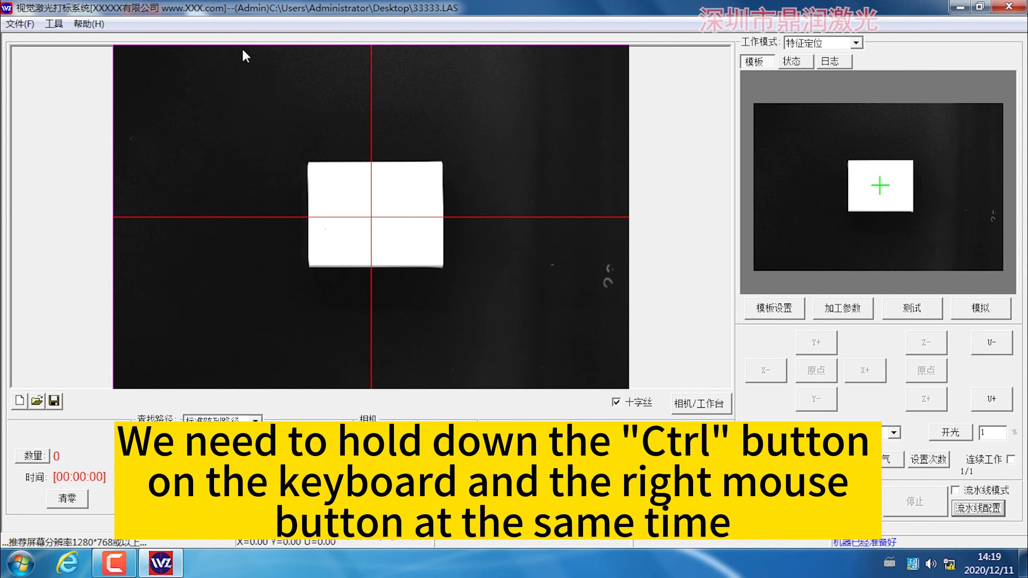
Draw a limit box around the product in the camera view, slightly wider than the product and nearly the full image height.
right_click_drag(243, 51, 450, 248, "ctrl")
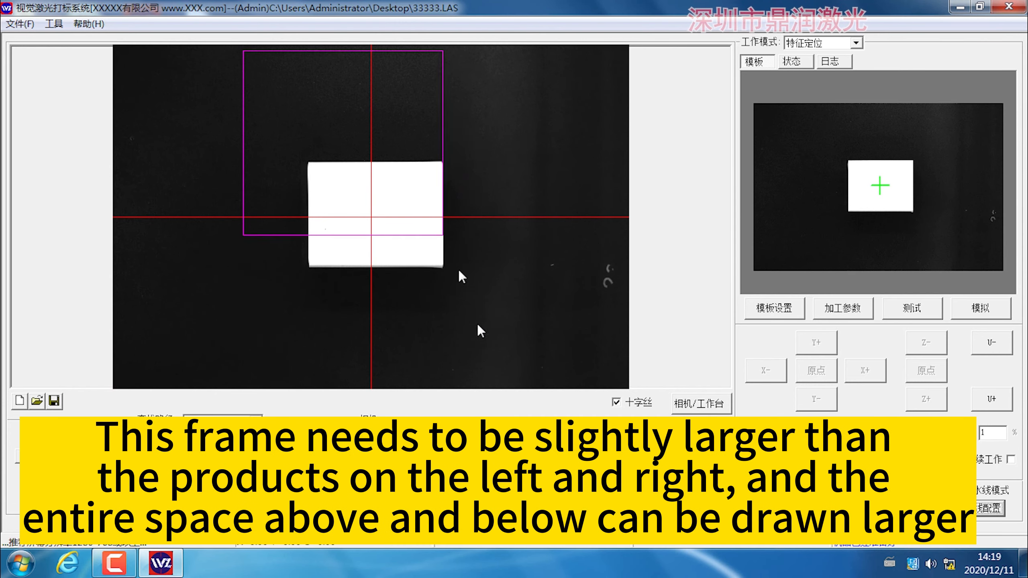
right_click_drag(478, 326, 502, 376, "ctrl")
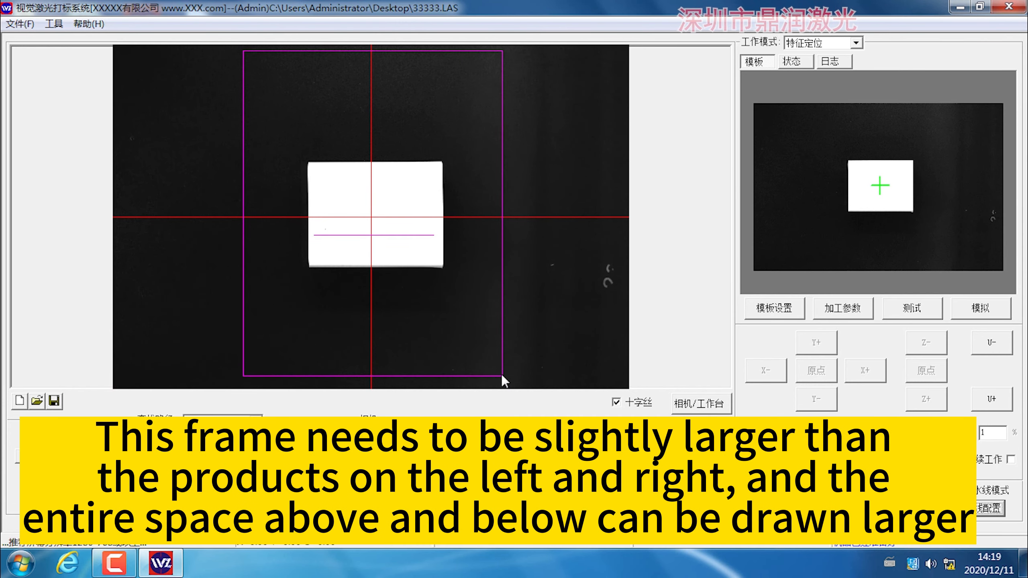
right_click_drag(502, 376, 507, 387, "ctrl")
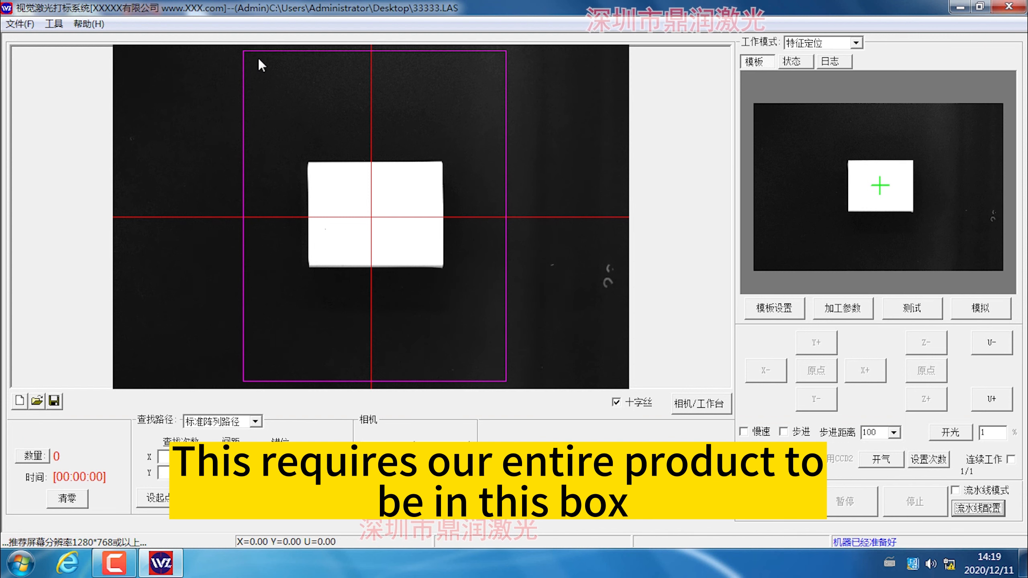
left_click_drag(259, 60, 487, 384)
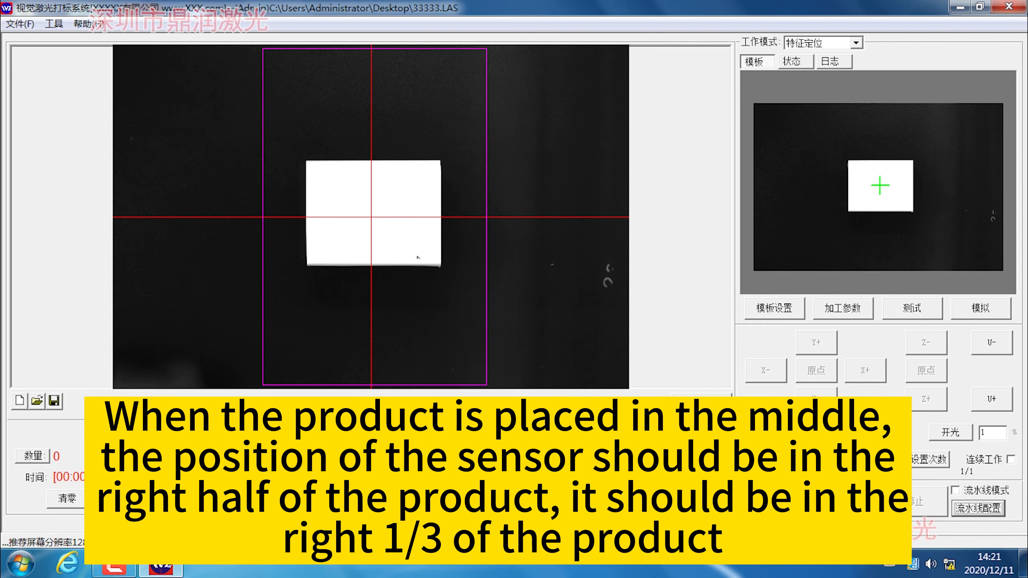
Test the product feed in assembly line mode and view the template settings.
left_click(992, 496)
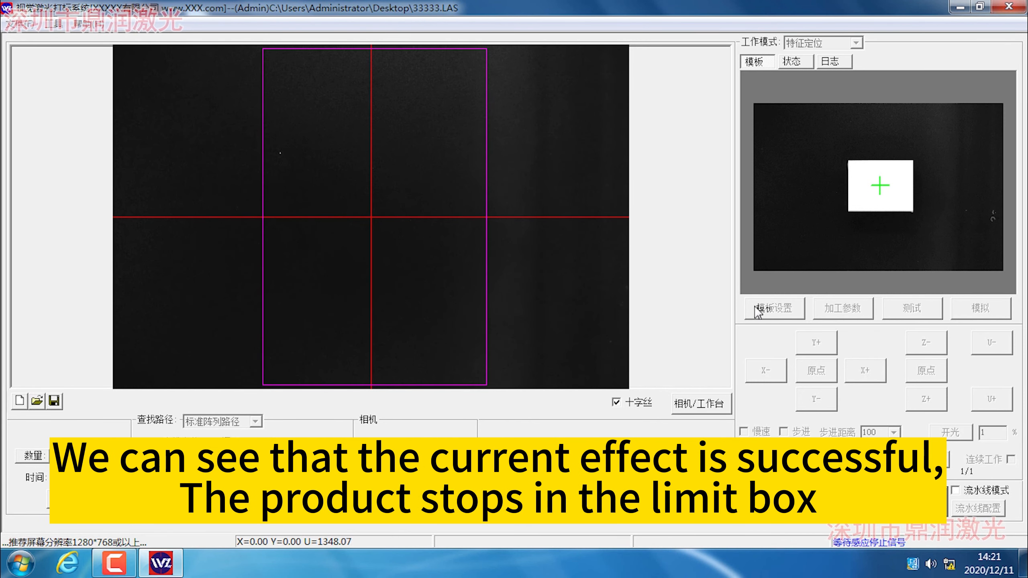
left_click(775, 307)
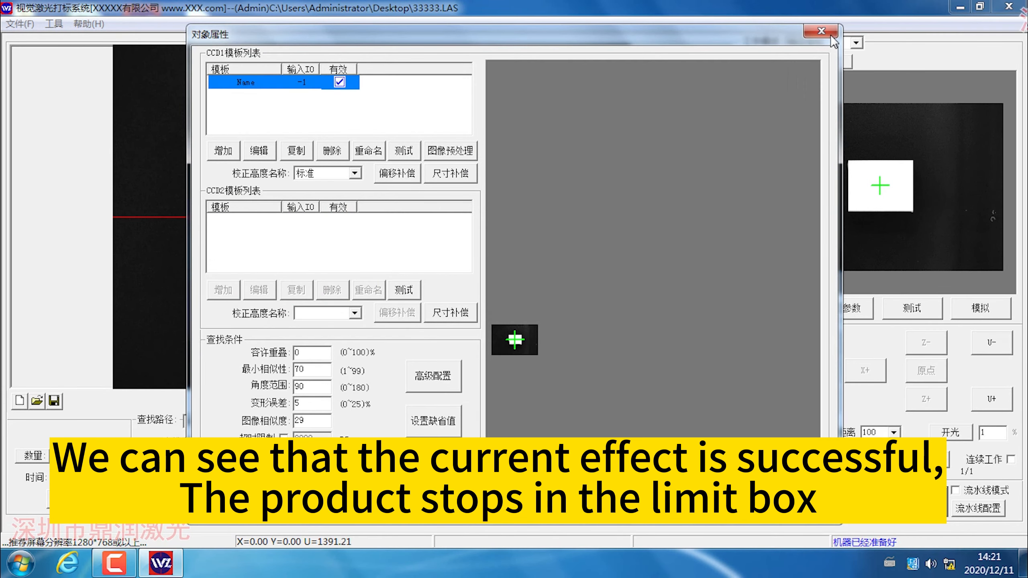
left_click(830, 34)
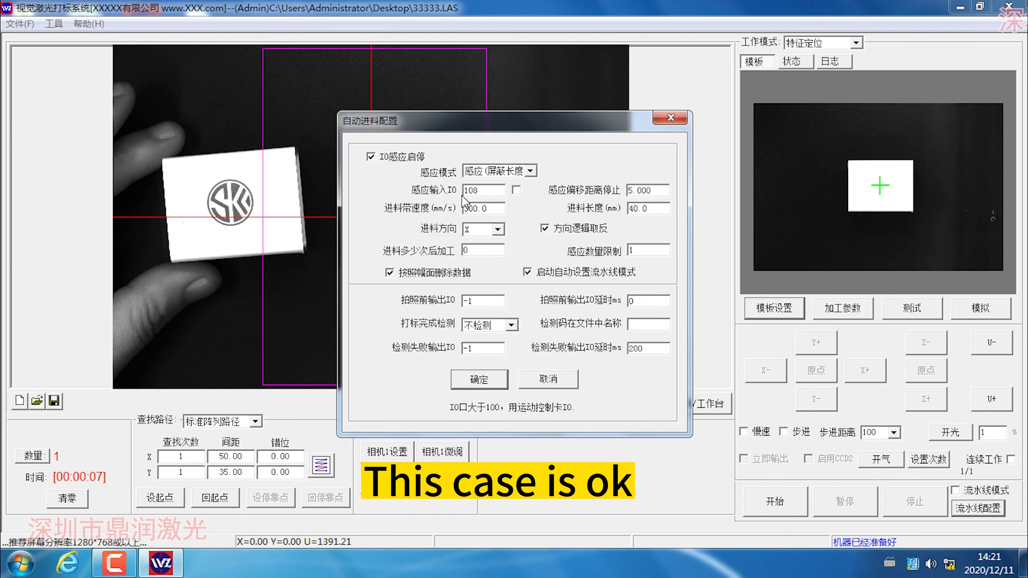
Confirm the automatic feeding configuration and enable assembly line mode.
left_click(478, 382)
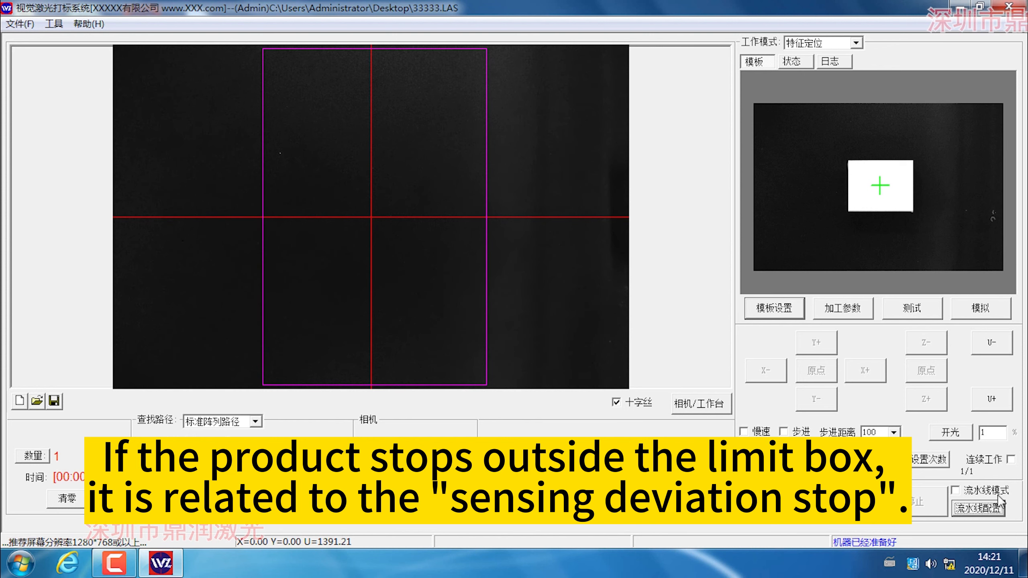
left_click(956, 491)
left_click(956, 490)
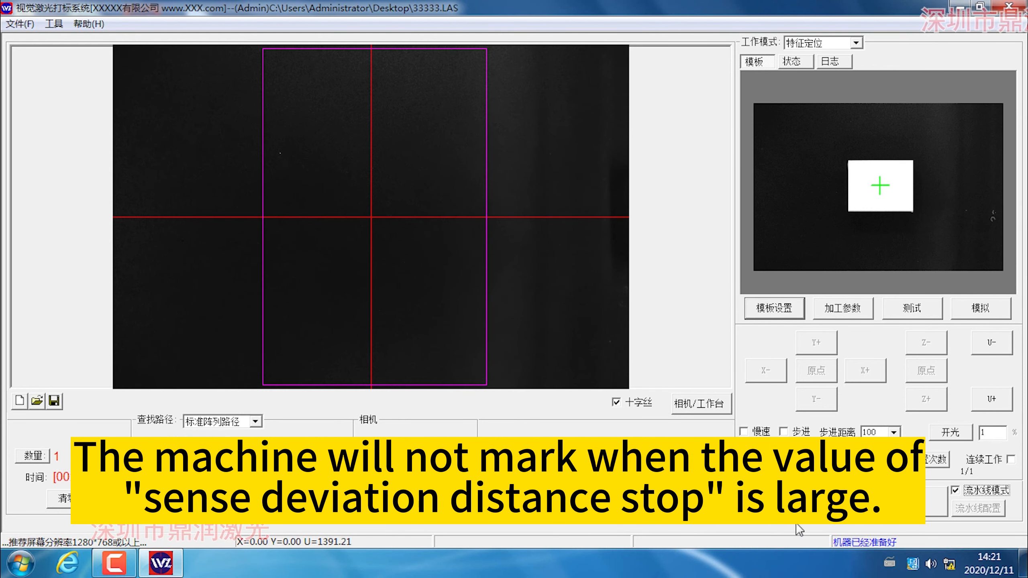
Confirm the feeding configuration with a sensing deviation stop distance of 30, and stop the assembly line test run.
left_click(978, 509)
left_click_drag(661, 190, 526, 200)
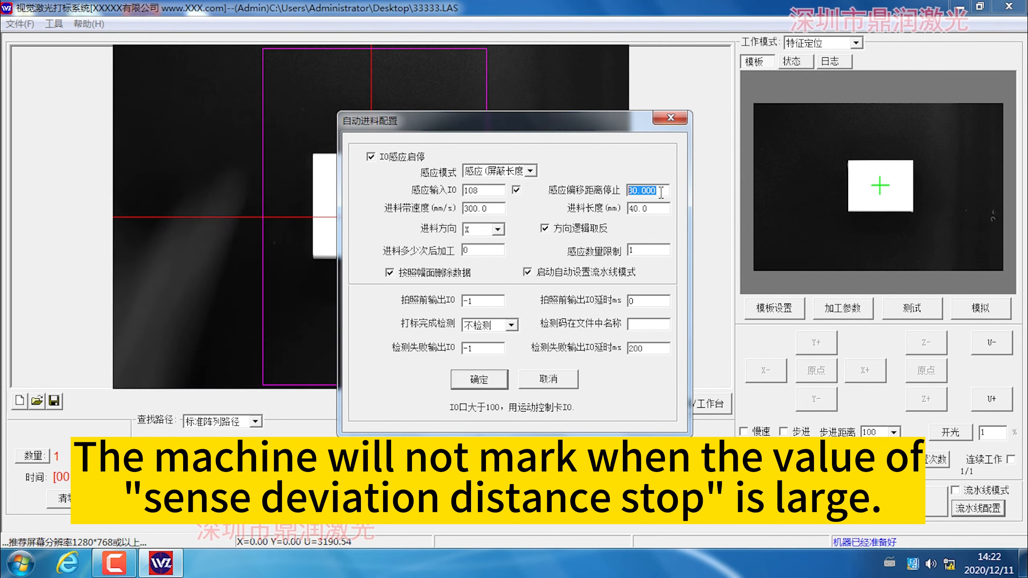
left_click(481, 381)
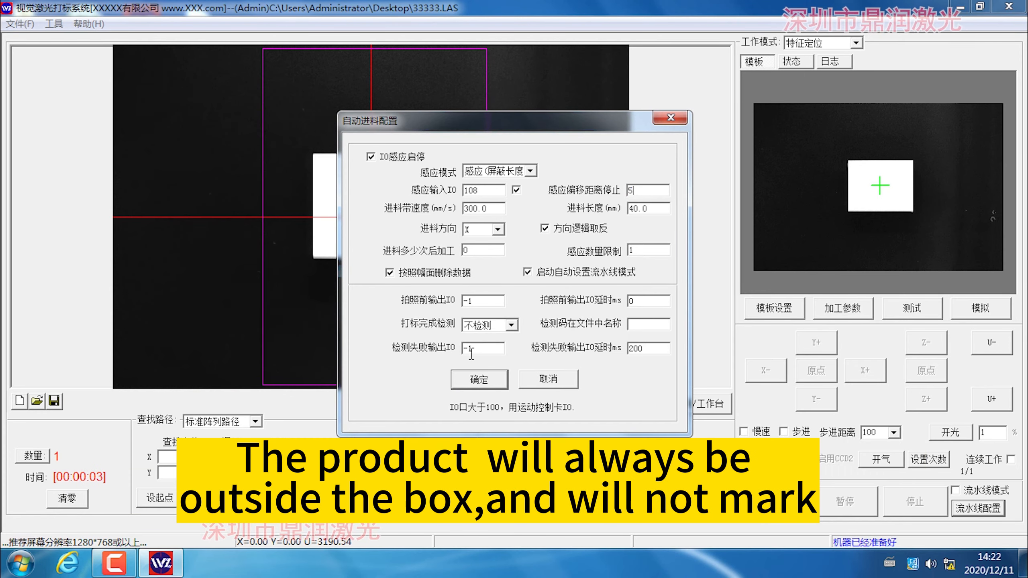
left_click(465, 375)
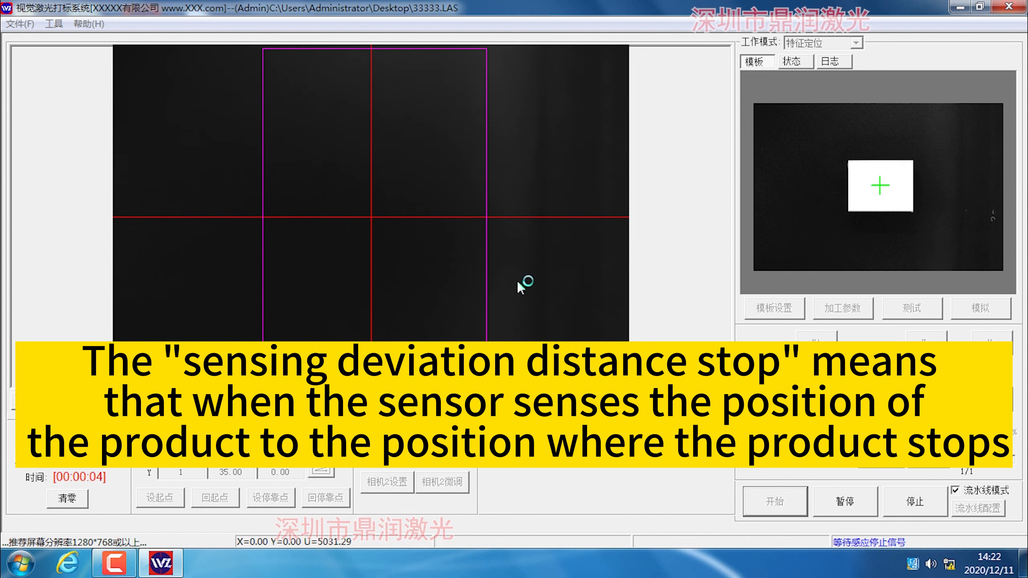
left_click(915, 511)
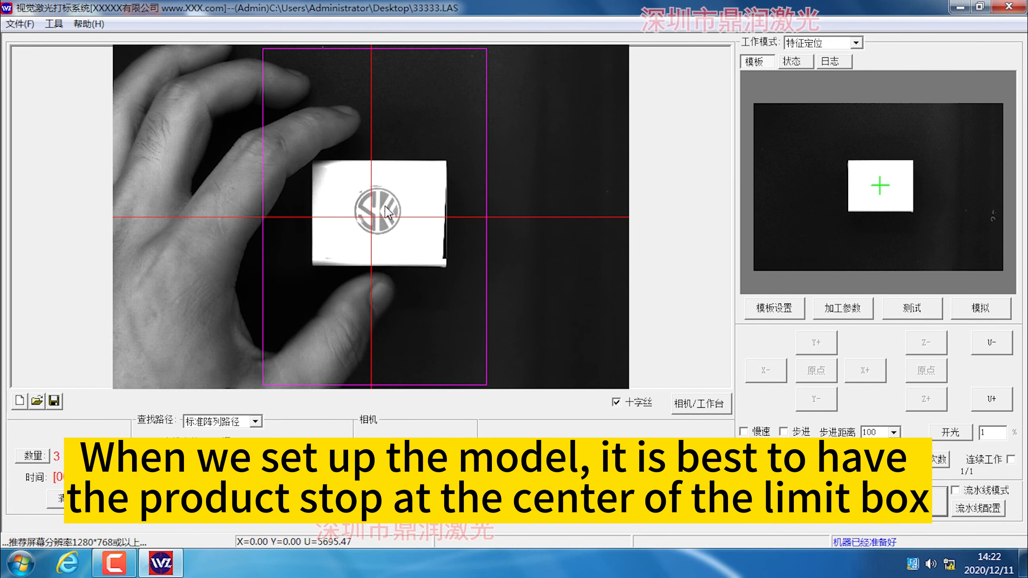
Open the existing CCD1 template from the template settings in the template editor.
left_click(762, 312)
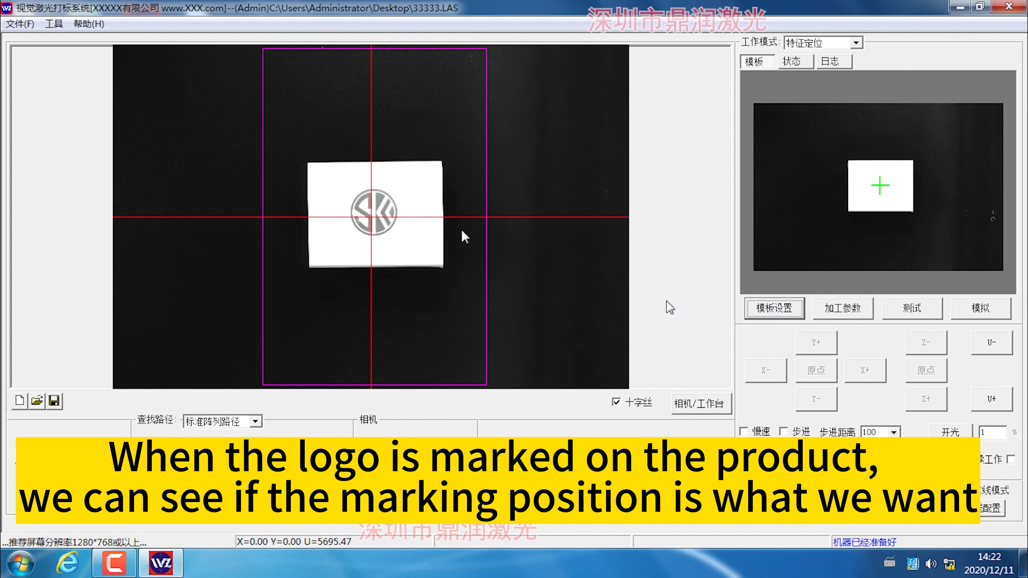
left_click(771, 311)
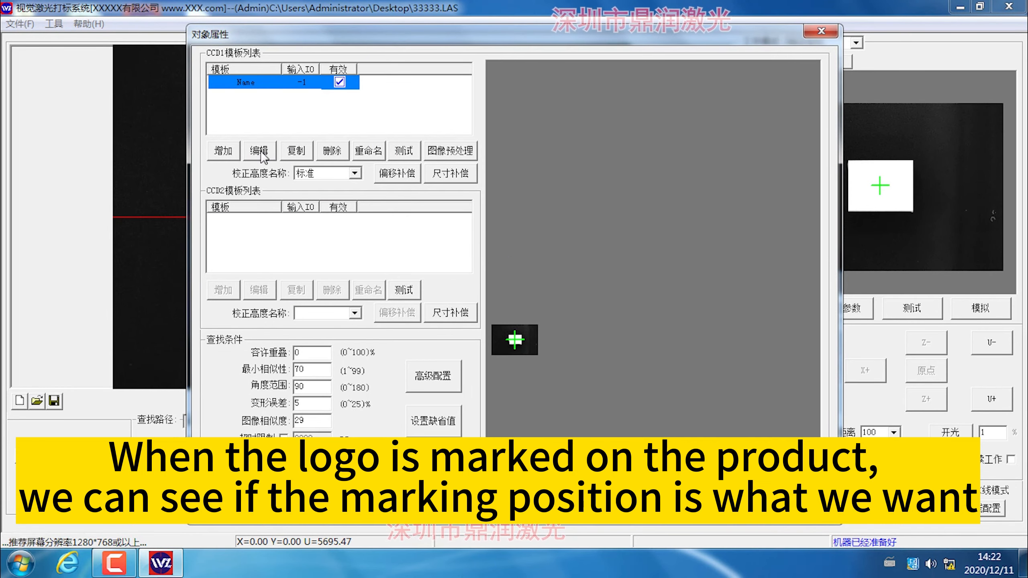
left_click(259, 151)
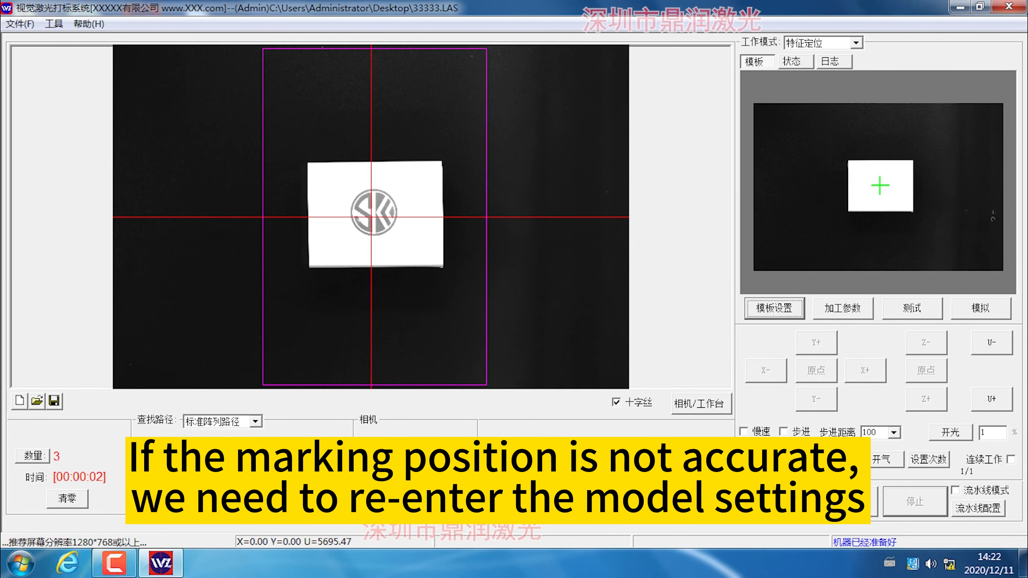
left_click(771, 309)
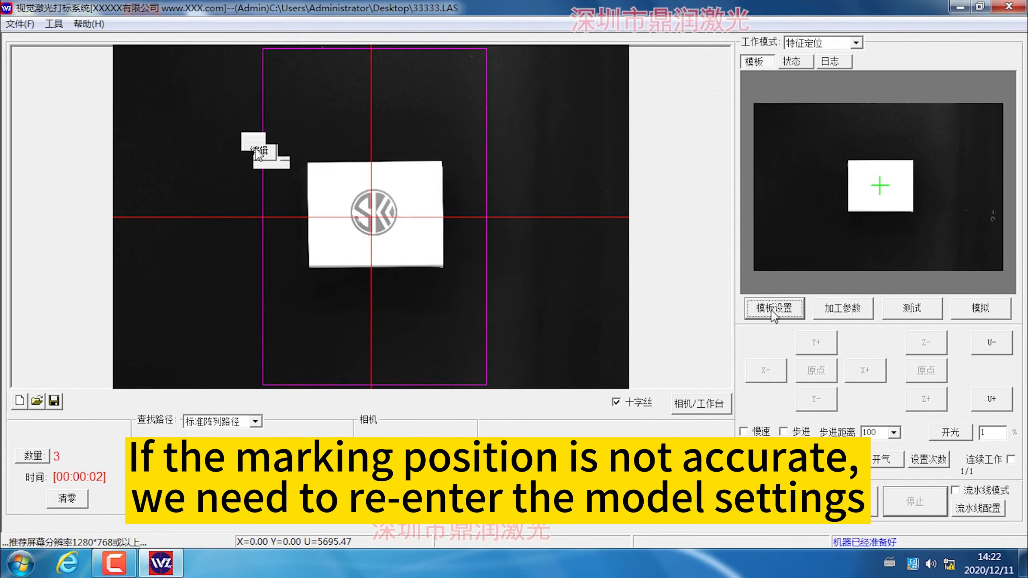
left_click(771, 310)
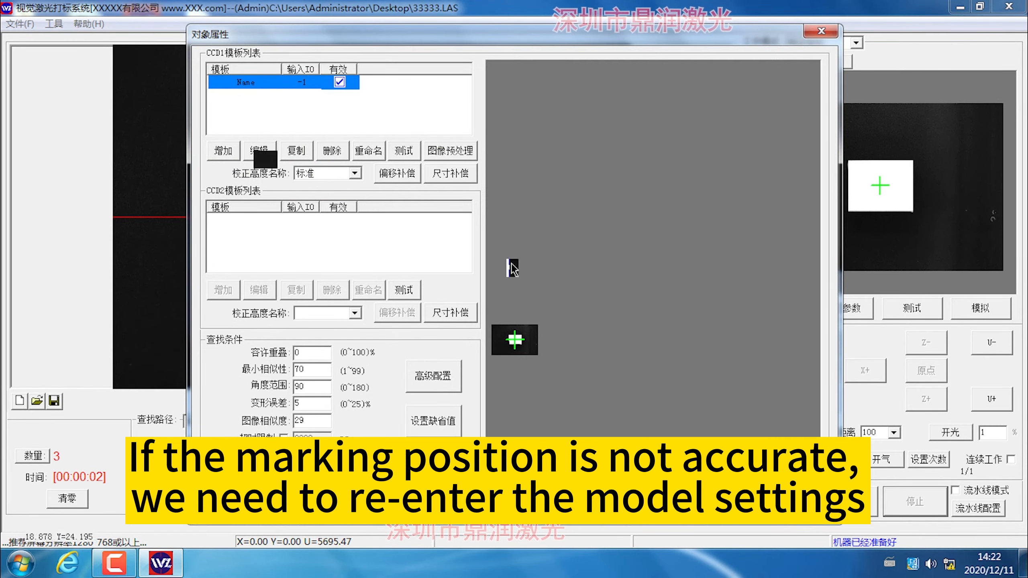
left_click(261, 152)
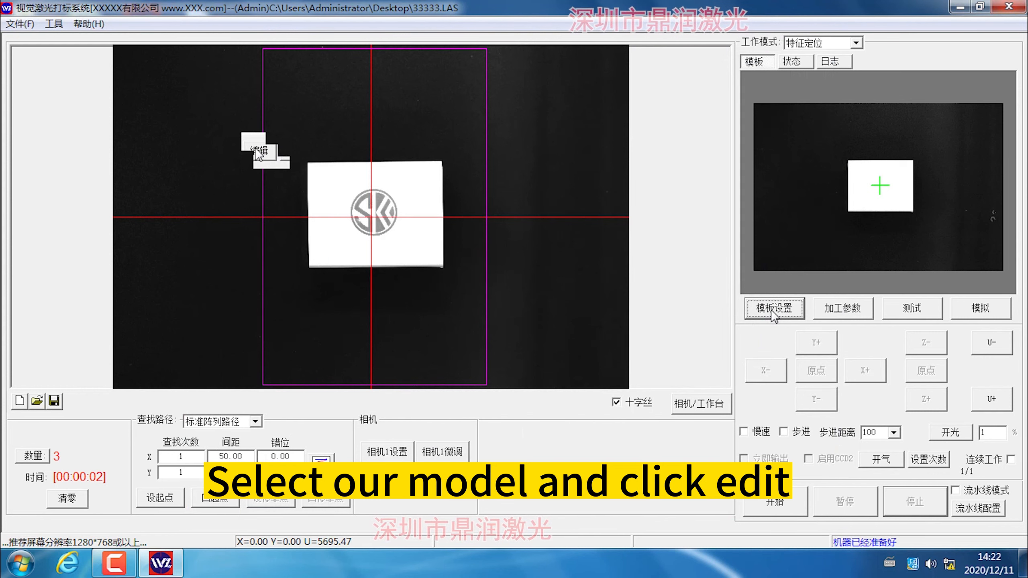
left_click(771, 310)
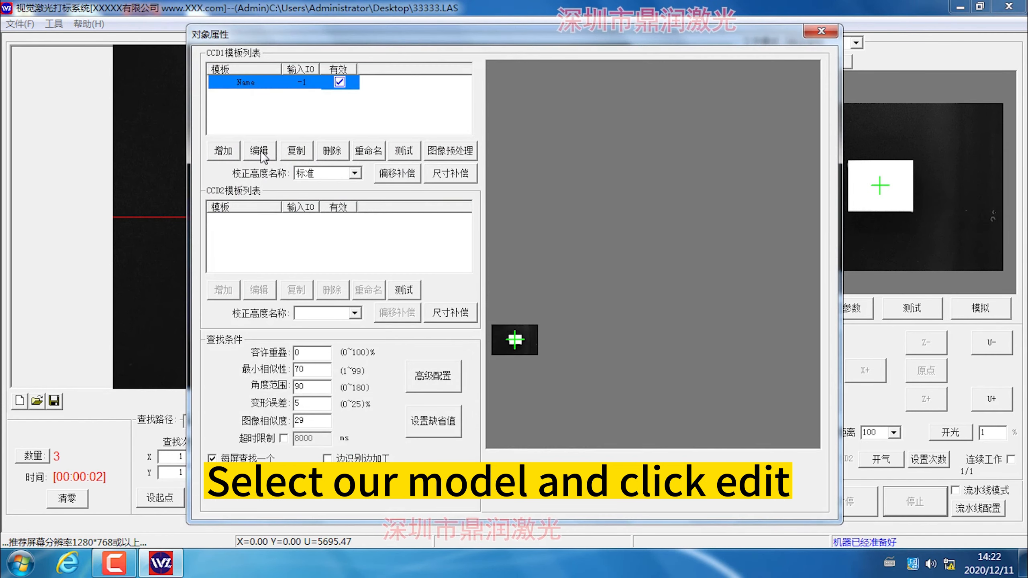
left_click(259, 151)
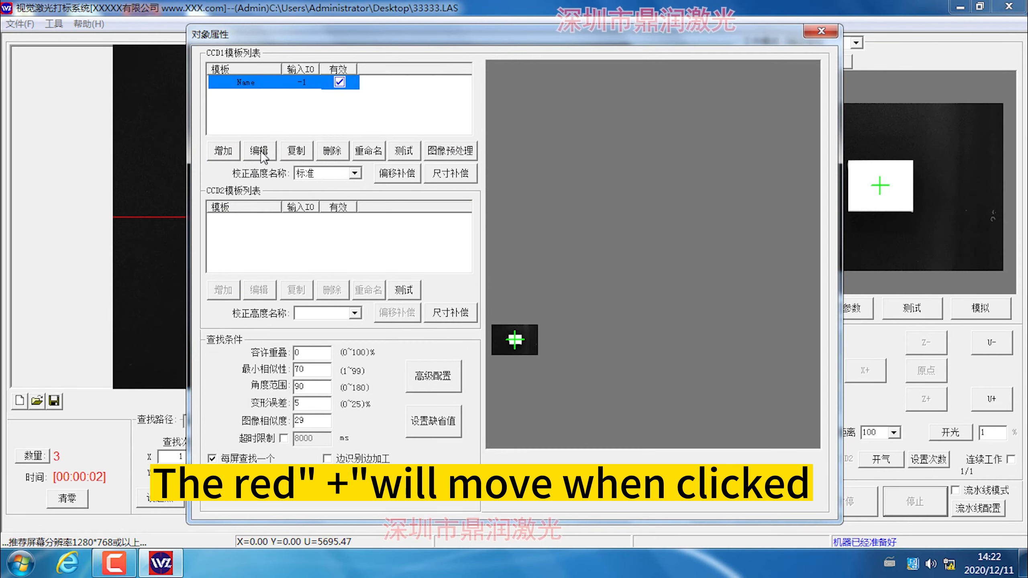
Reopen the existing CCD1 template for editing, move the marking centre cross onto the product's centre, and confirm the template settings.
left_click(260, 151)
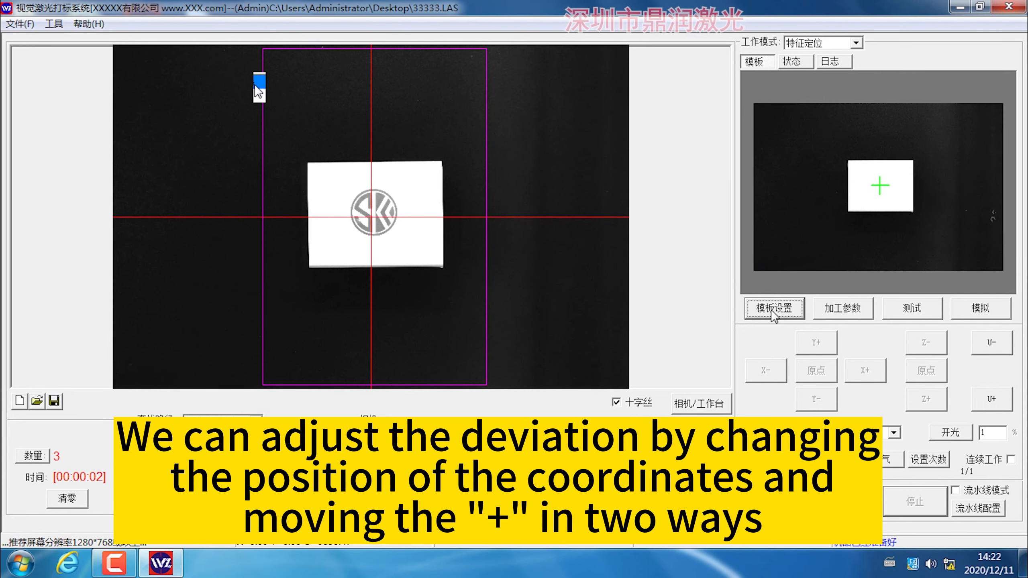
left_click(773, 308)
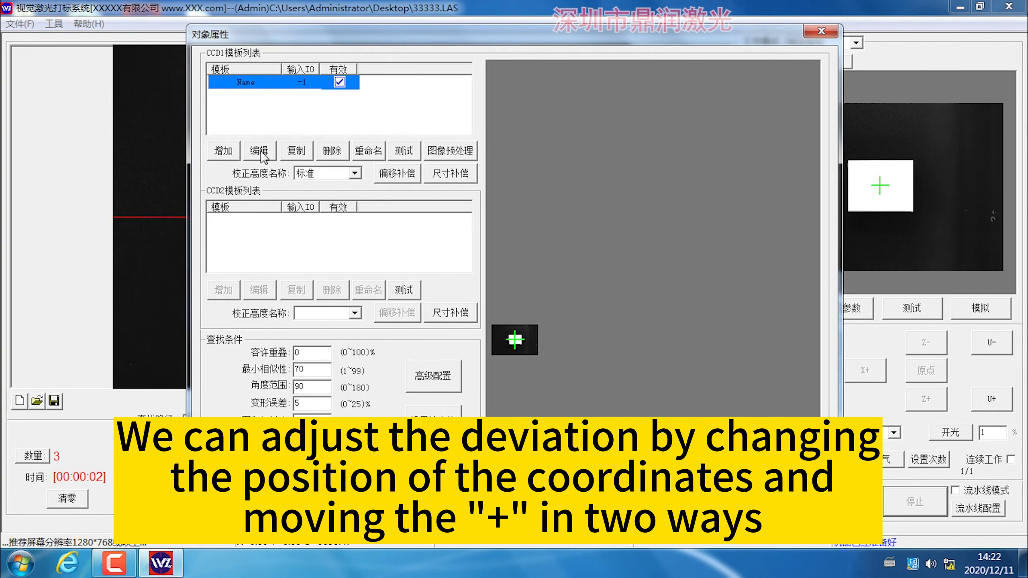
left_click(261, 153)
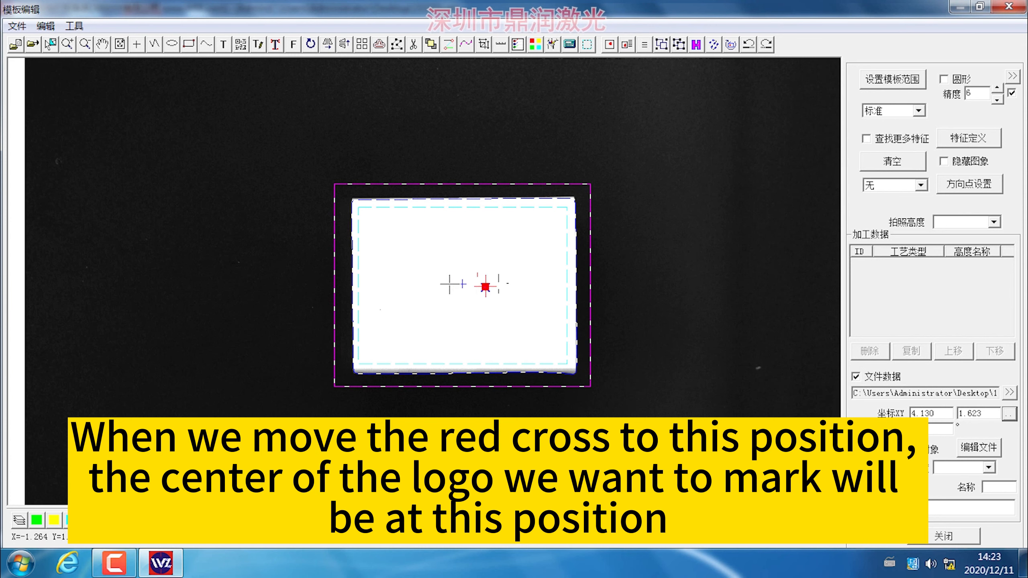
left_click(465, 285)
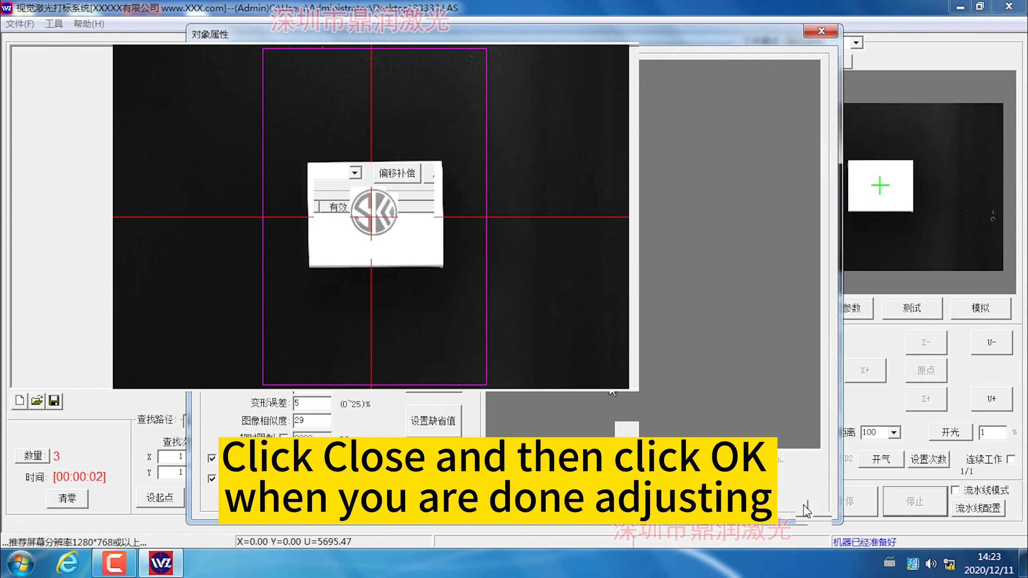
left_click(814, 511)
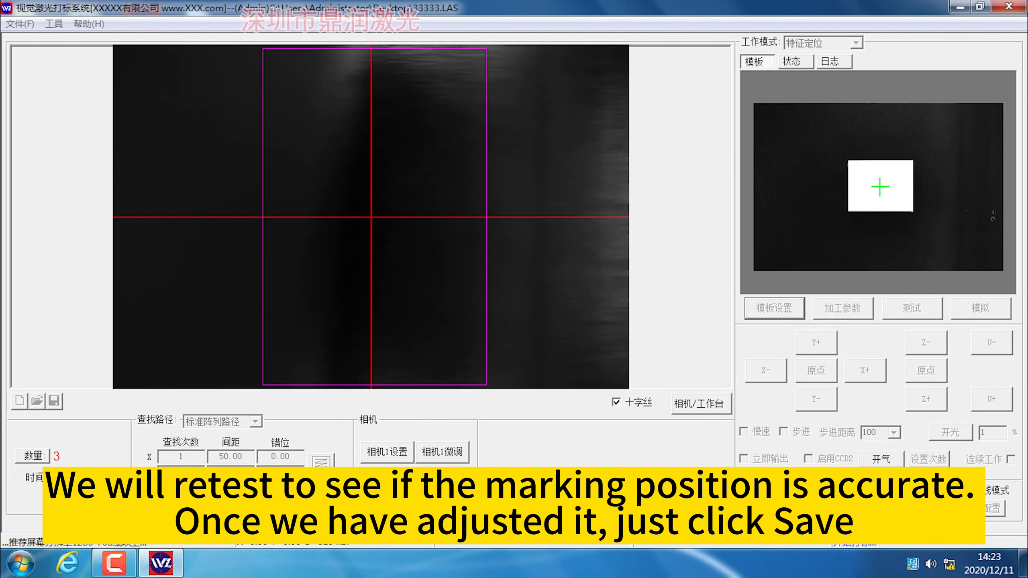
Save the current project, and jog the conveyor's U axis in the positive direction.
left_click(20, 23)
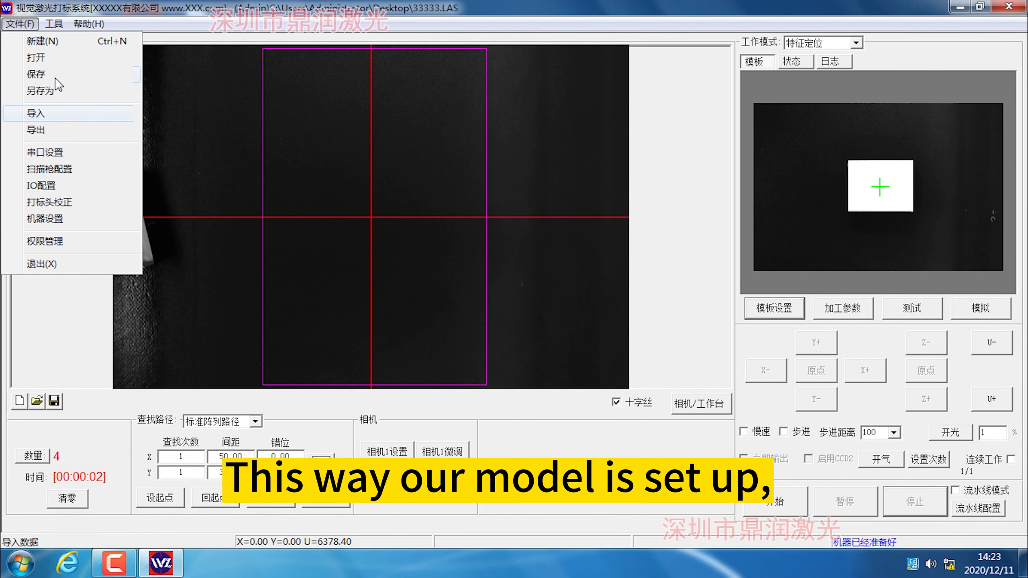
left_click(46, 74)
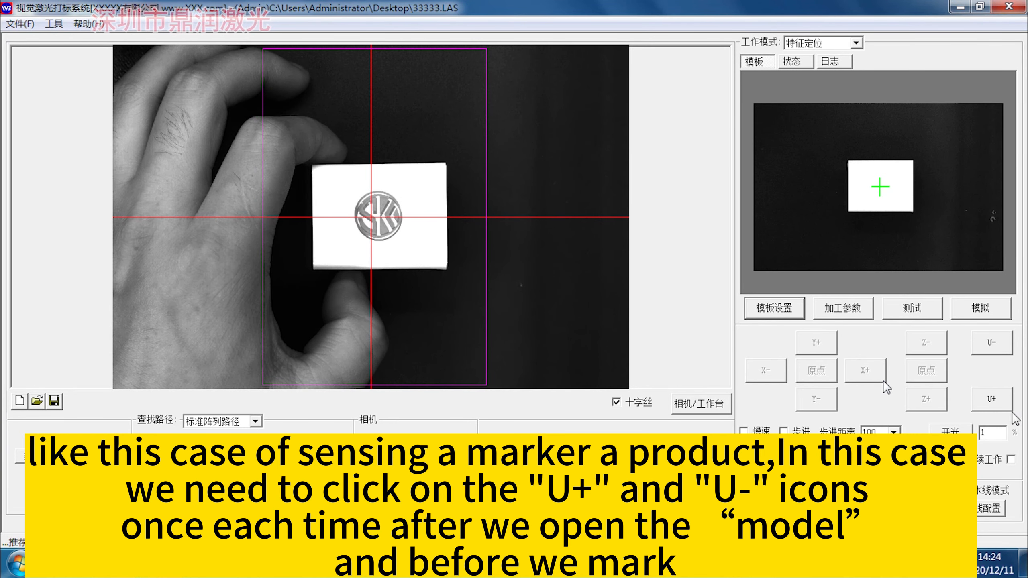
left_click(999, 407)
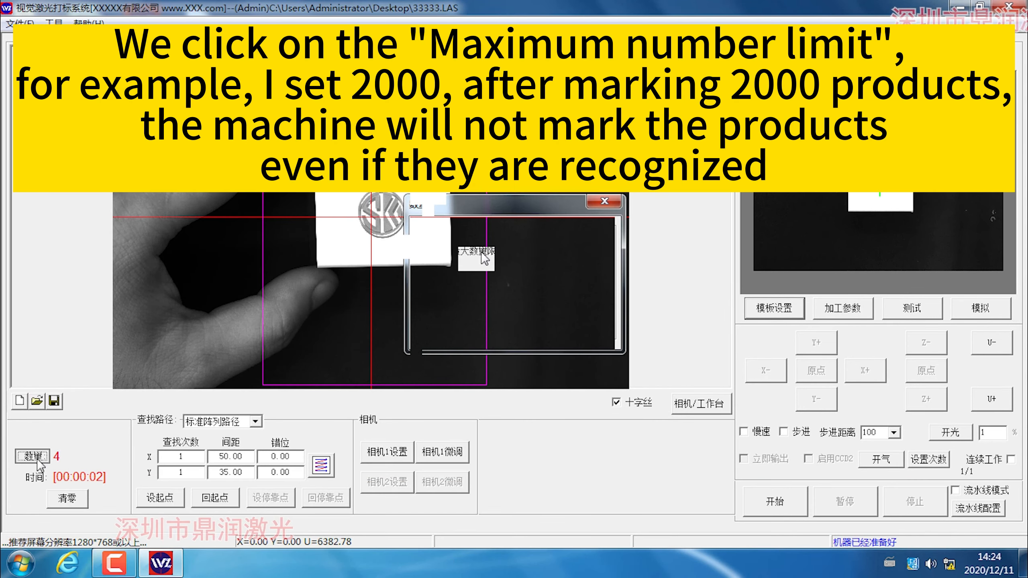
Set the maximum quantity limit to 2000 and reset the marked-product count to zero.
left_click(33, 456)
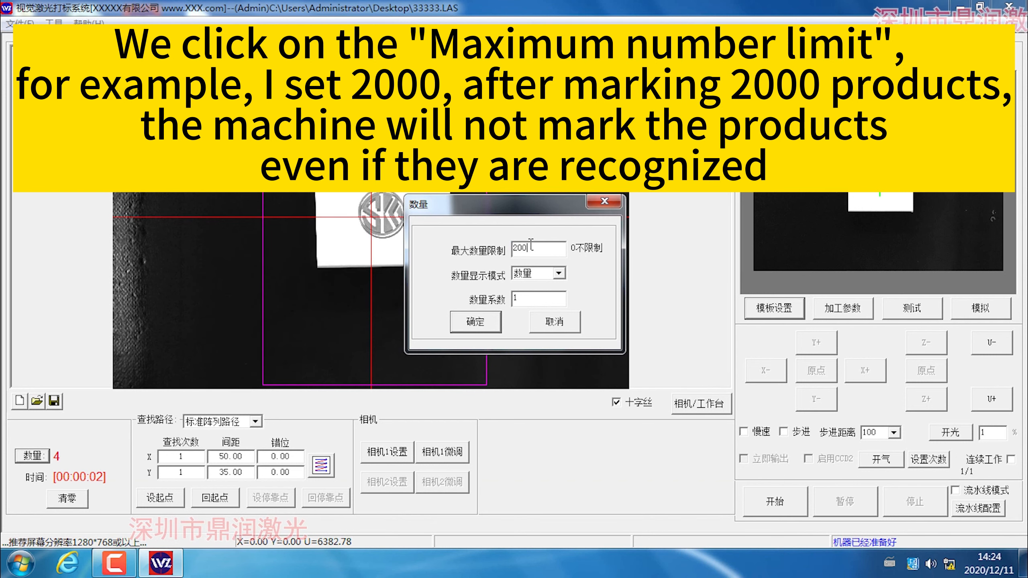
left_click(476, 322)
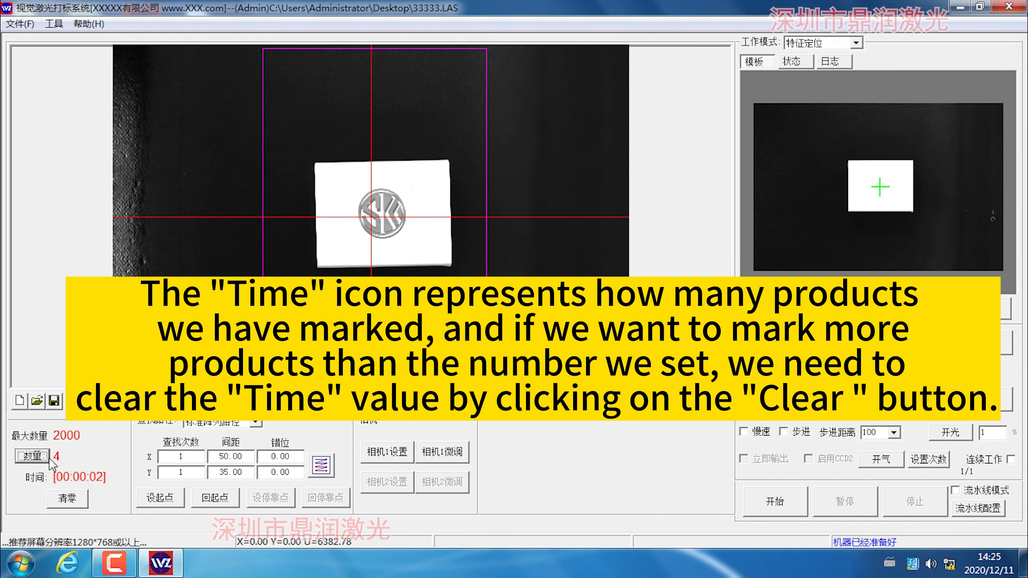
left_click(67, 498)
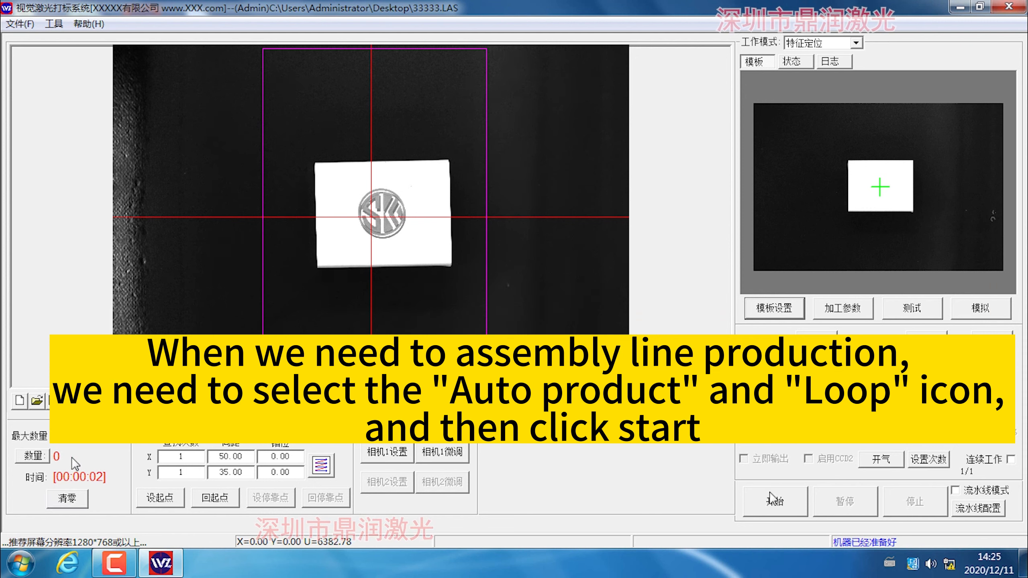
Run continuous marking in assembly line mode, and halt the run by pausing it before stopping.
left_click(971, 491)
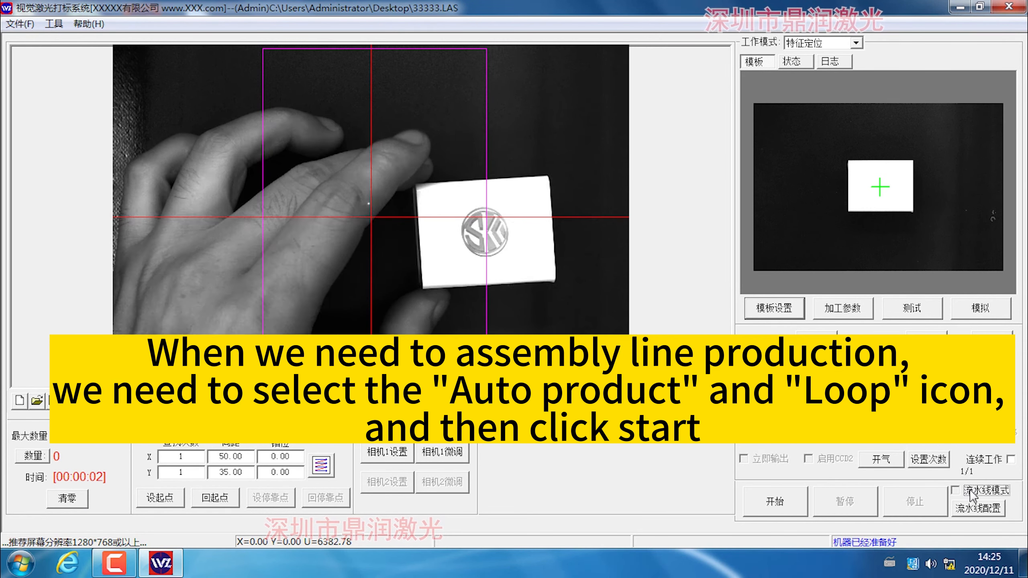
left_click(961, 491)
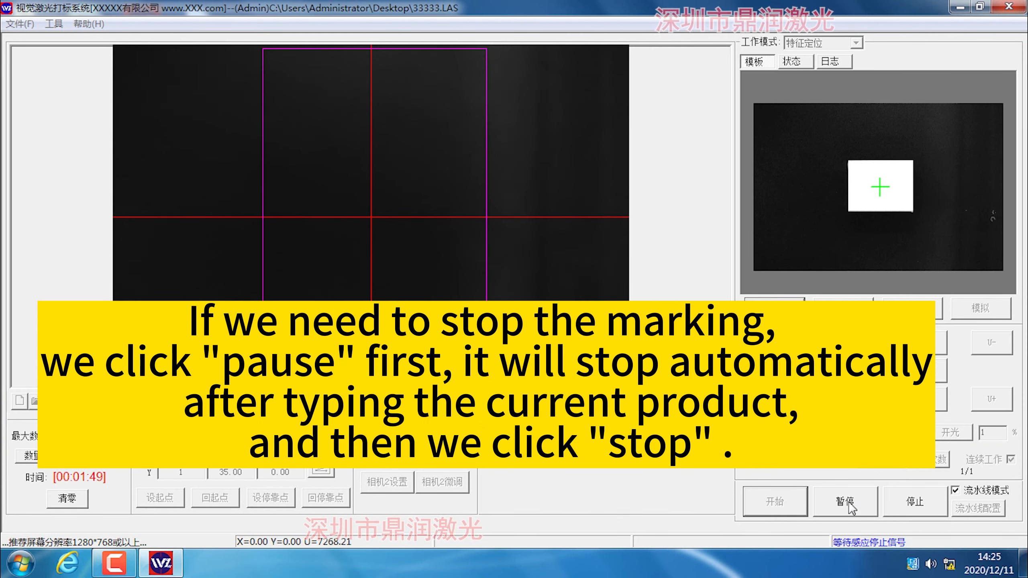
left_click(851, 510)
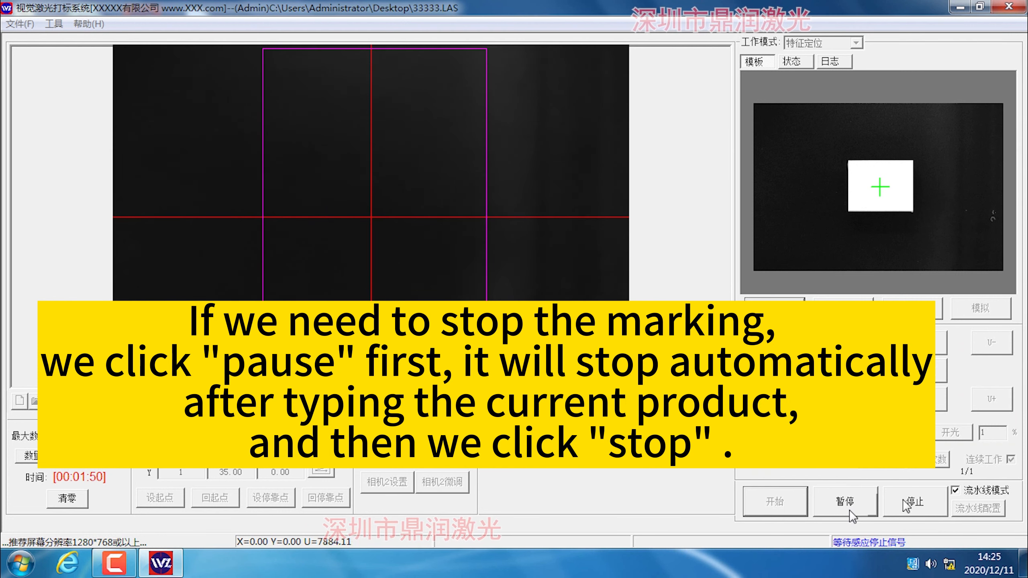
left_click(922, 512)
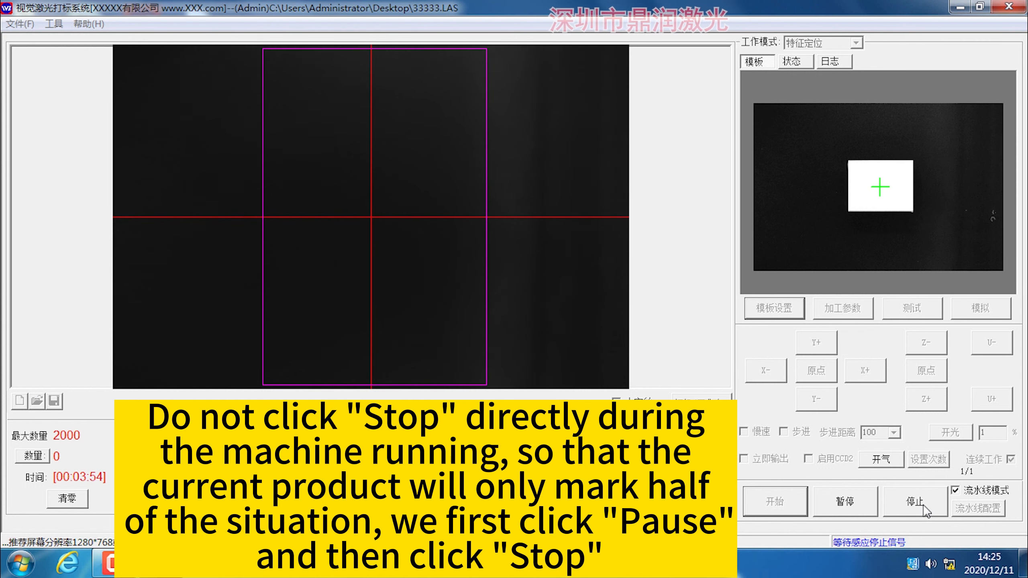
left_click(859, 501)
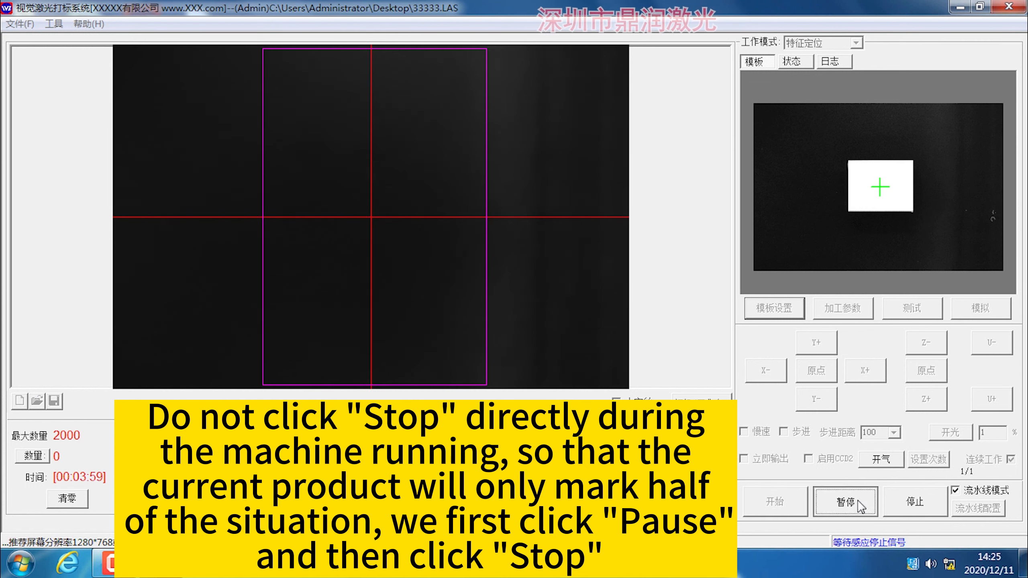
left_click(926, 501)
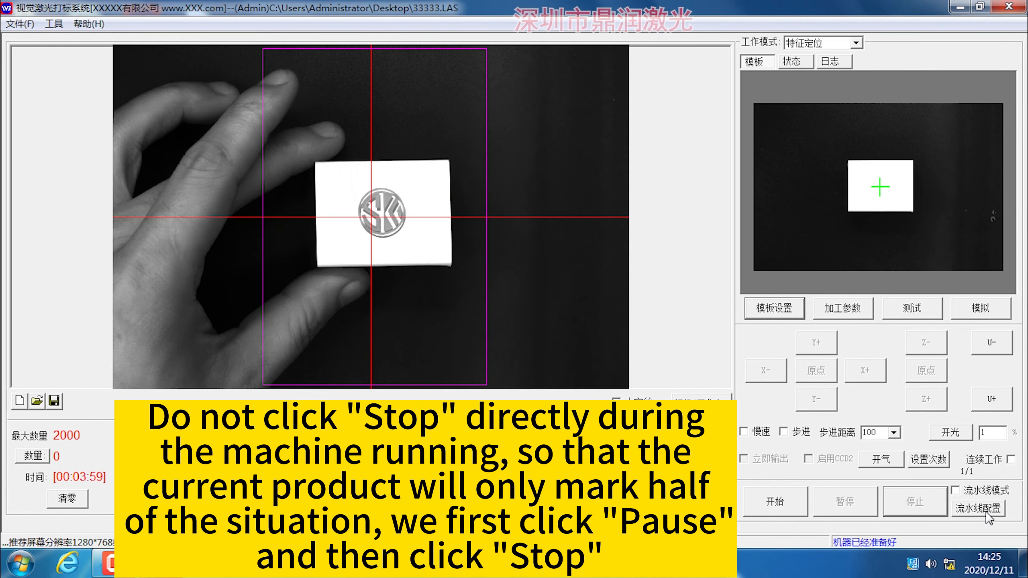
Set the feed belt speed to 500 mm/s in the automatic feeding configuration, check the sensing deviation stop distance, and confirm.
left_click(985, 511)
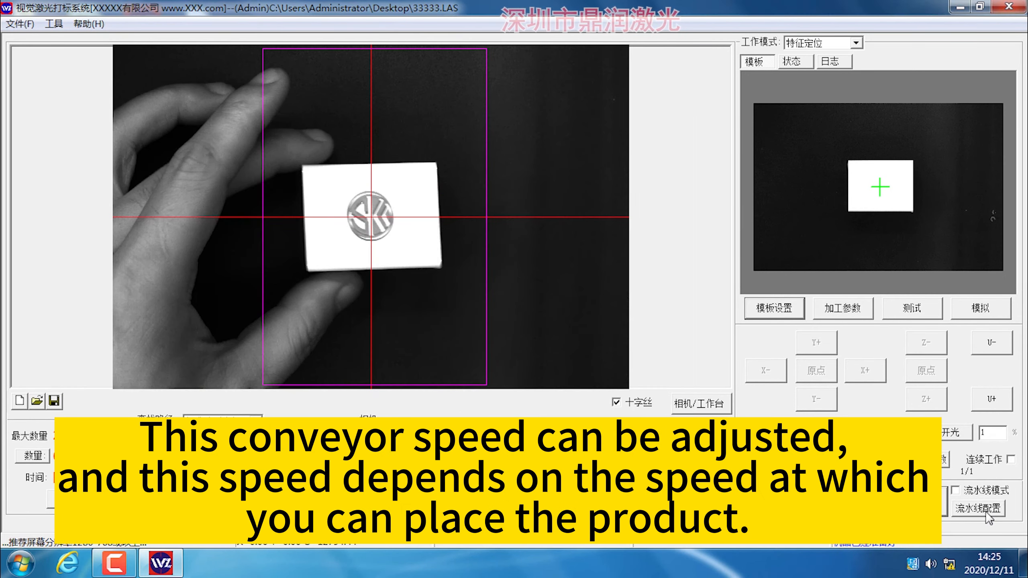
left_click(986, 512)
left_click_drag(488, 208, 453, 214)
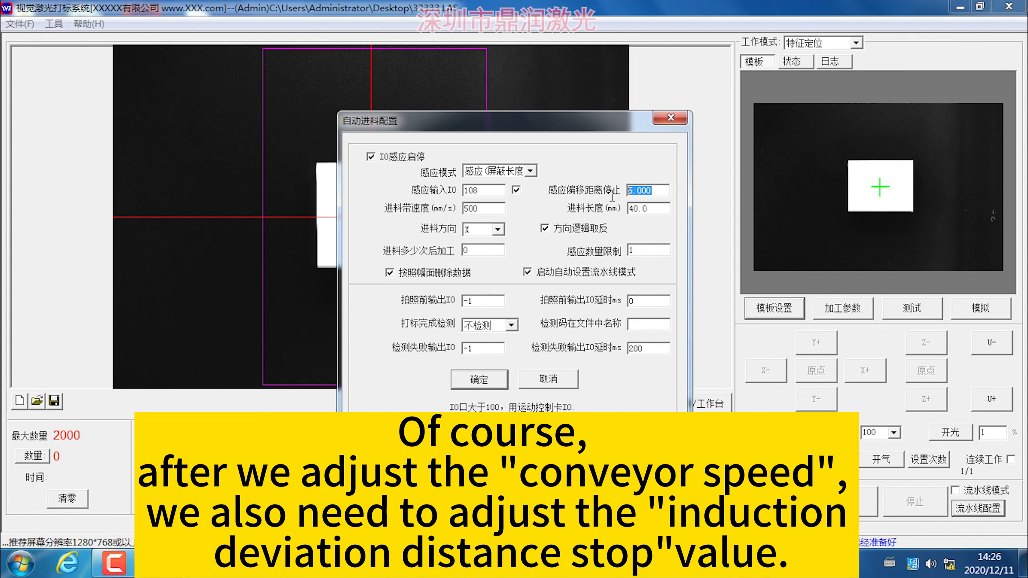
left_click(503, 387)
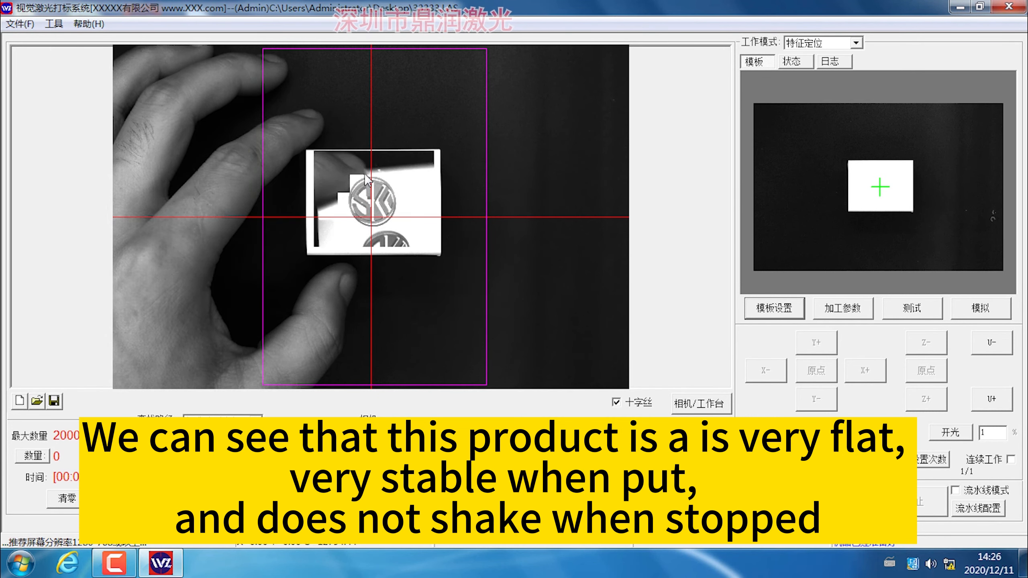
Set the U-axis acceleration to 1000 in the machine settings, and jog the U axis to apply the change.
left_click(27, 27)
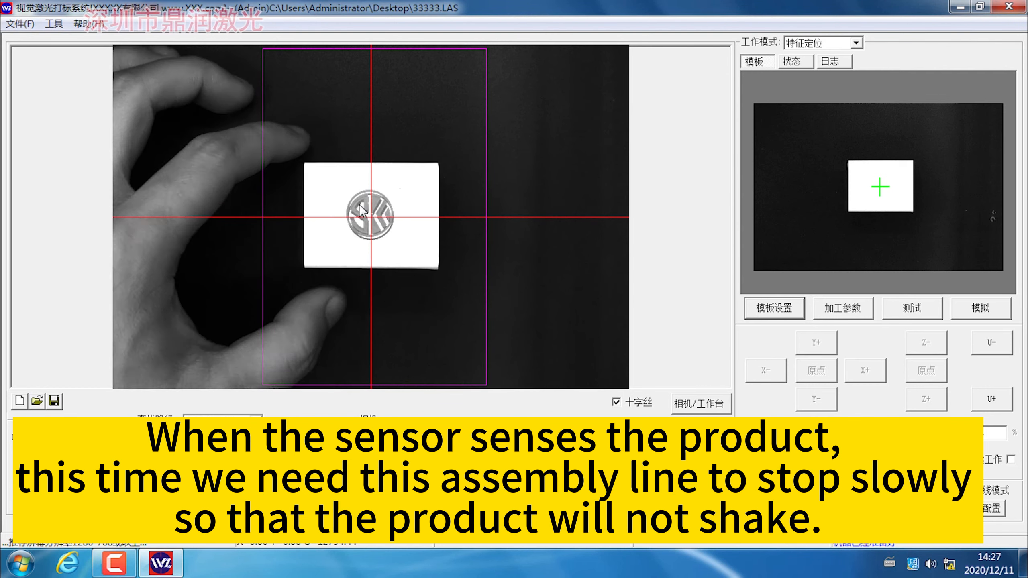
left_click(19, 23)
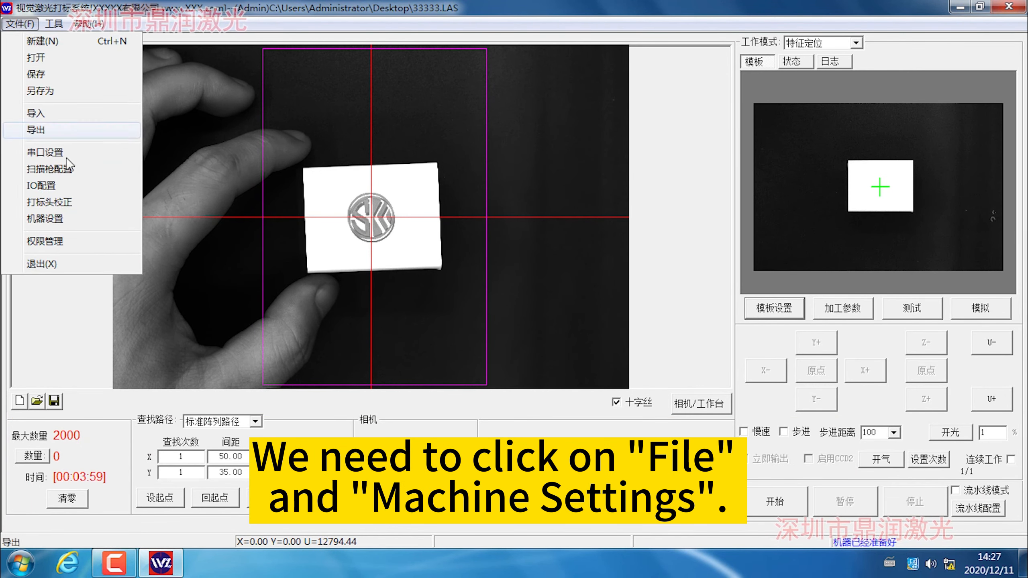
left_click(67, 219)
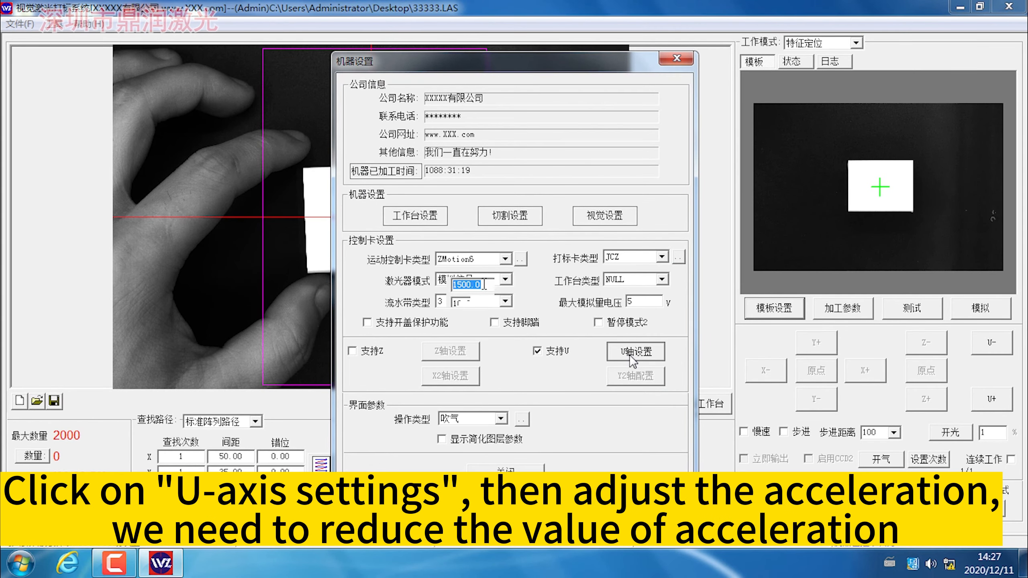
left_click(635, 352)
left_click_drag(482, 285, 406, 300)
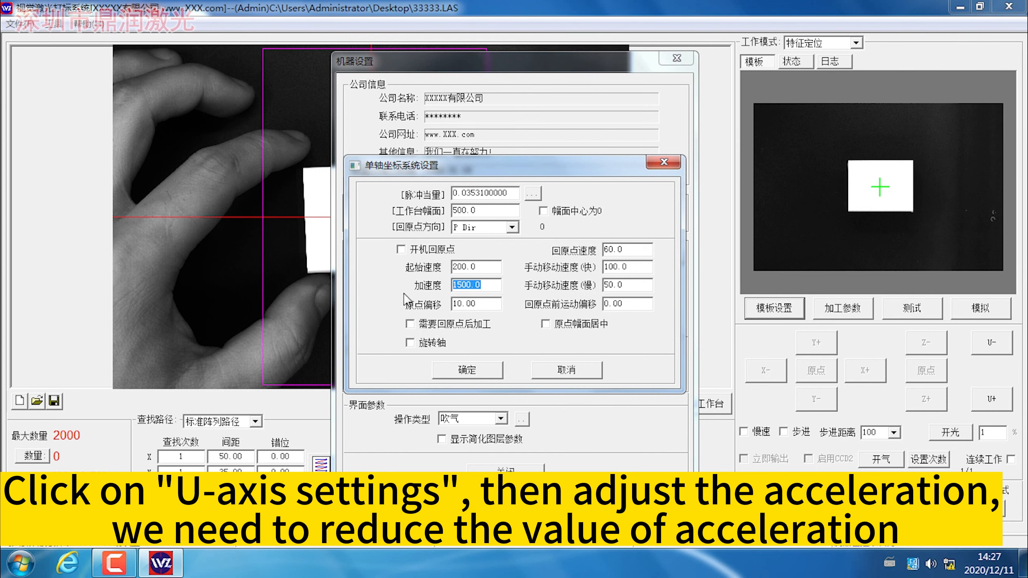
left_click_drag(482, 285, 406, 299)
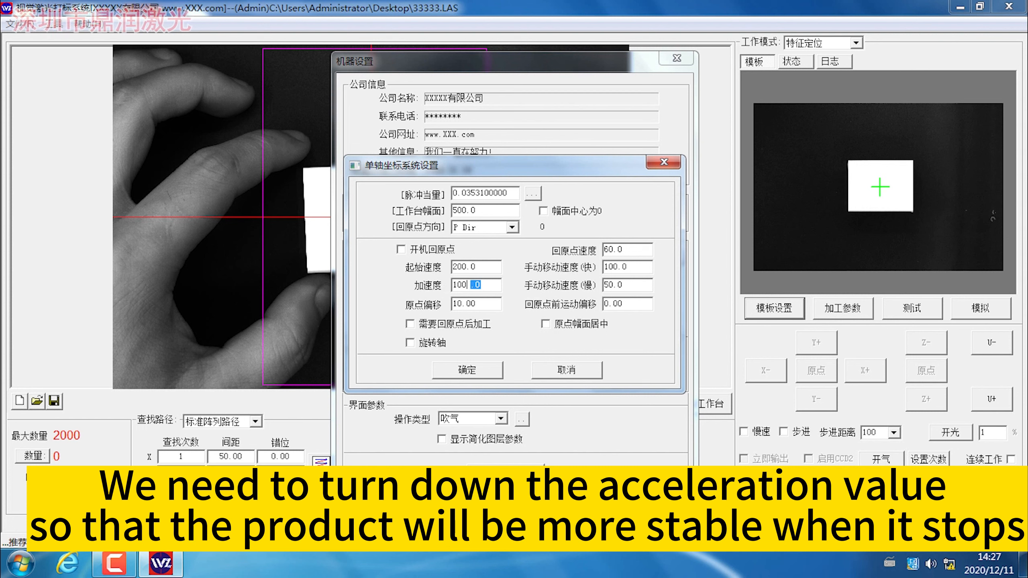
type("1000")
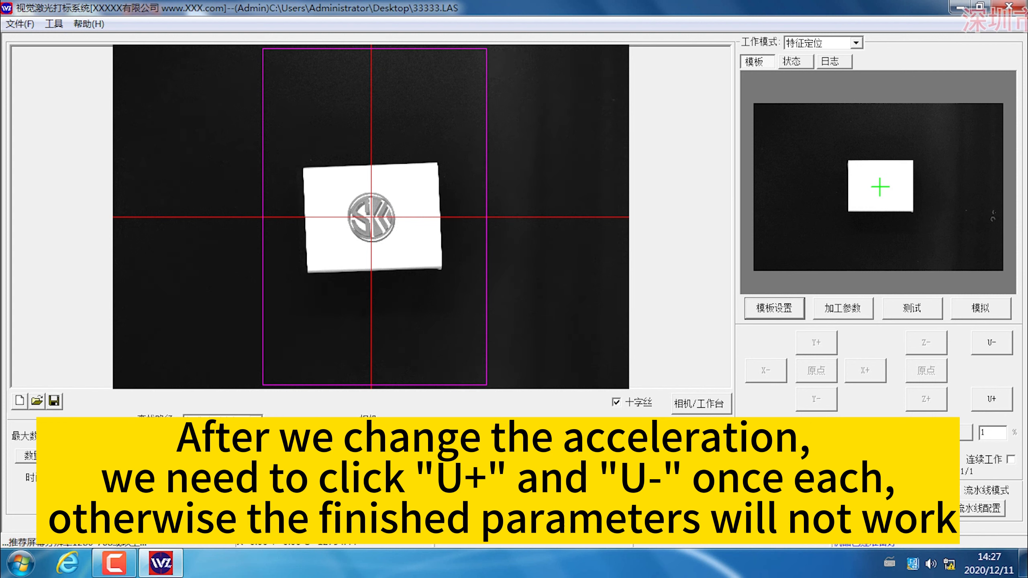
left_click(981, 393)
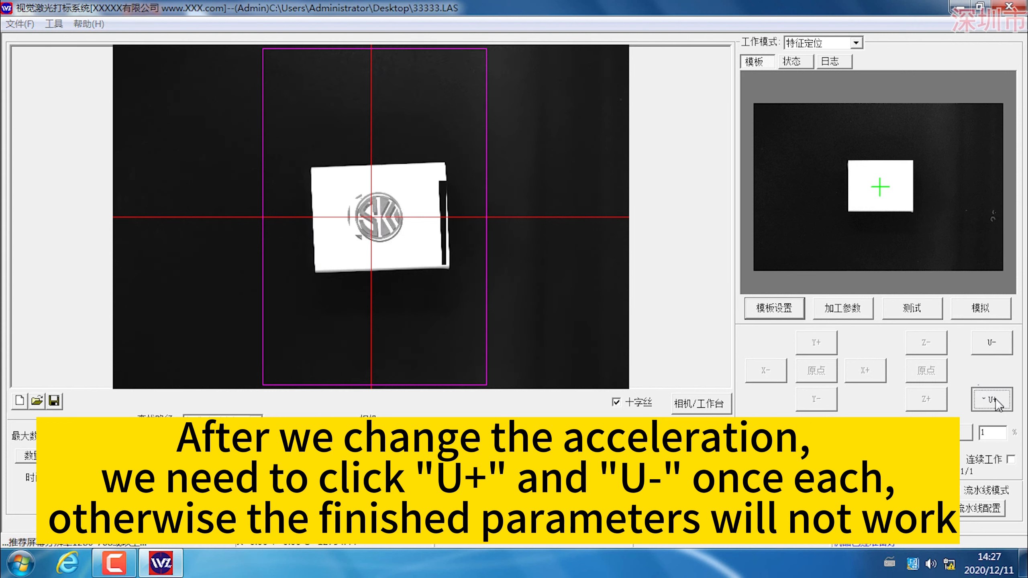
left_click(981, 392)
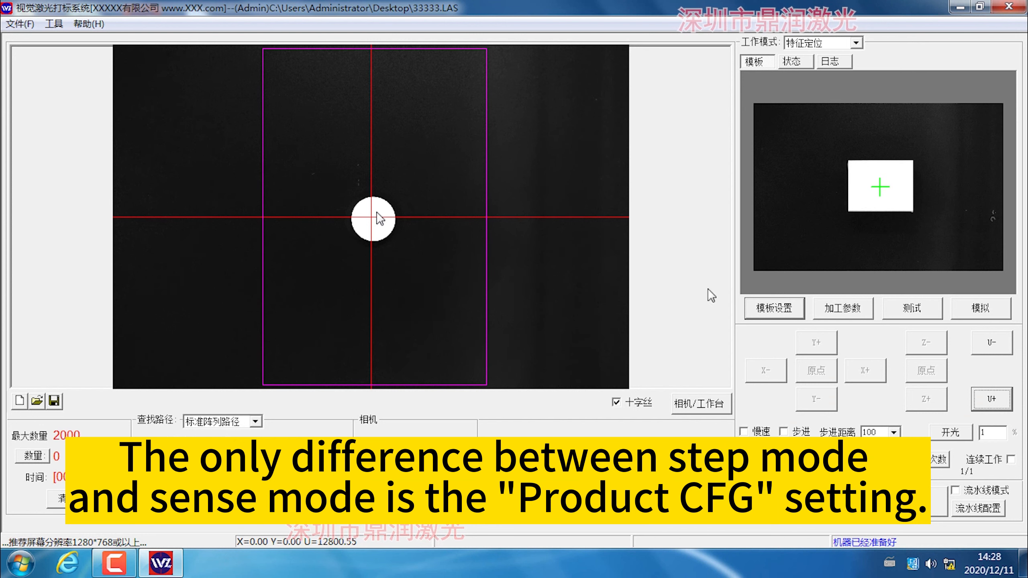
Disable IO sensing start/stop in the automatic feeding configuration for step mode, and review the belt speed and deviation stop distance.
left_click(978, 508)
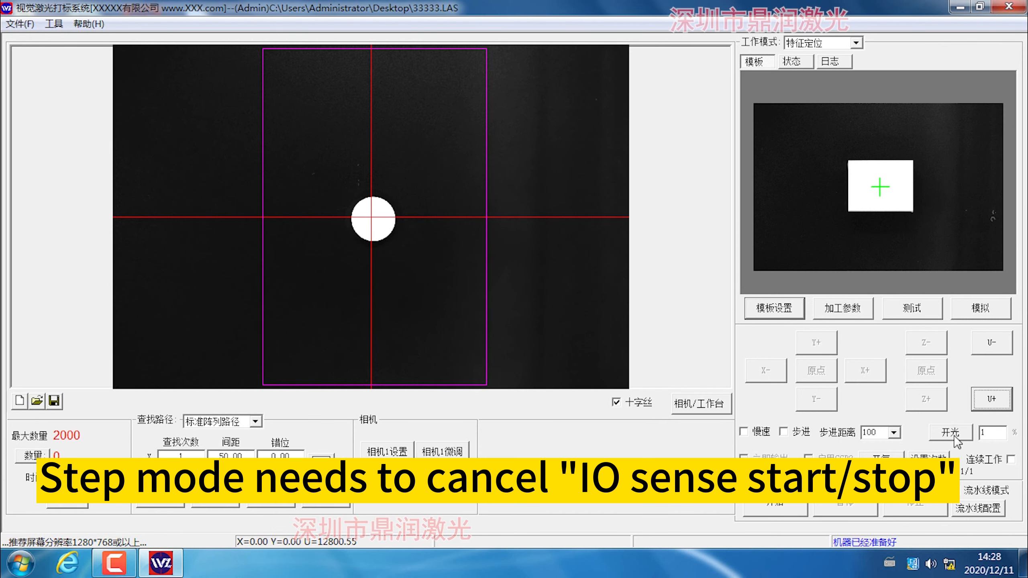
left_click(980, 510)
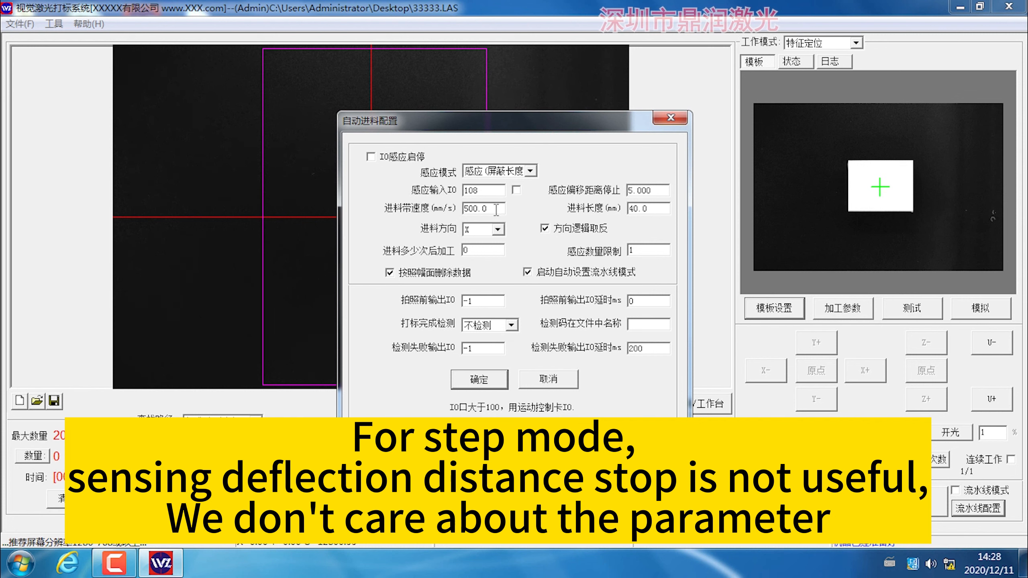
left_click_drag(496, 210, 372, 214)
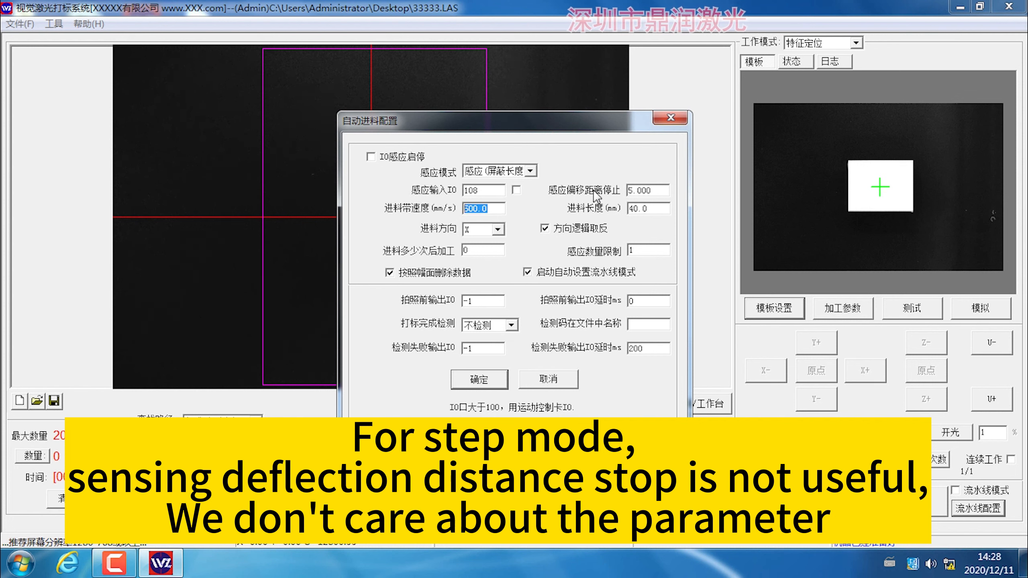
left_click_drag(641, 190, 614, 215)
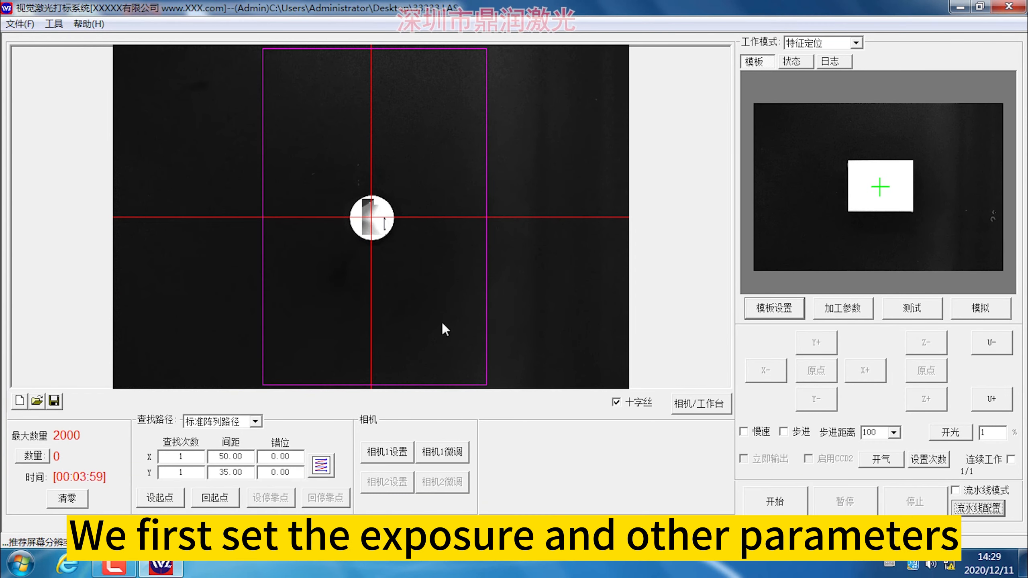
Check the camera 1 exposure settings, and start a new project while saving the current one.
left_click(387, 452)
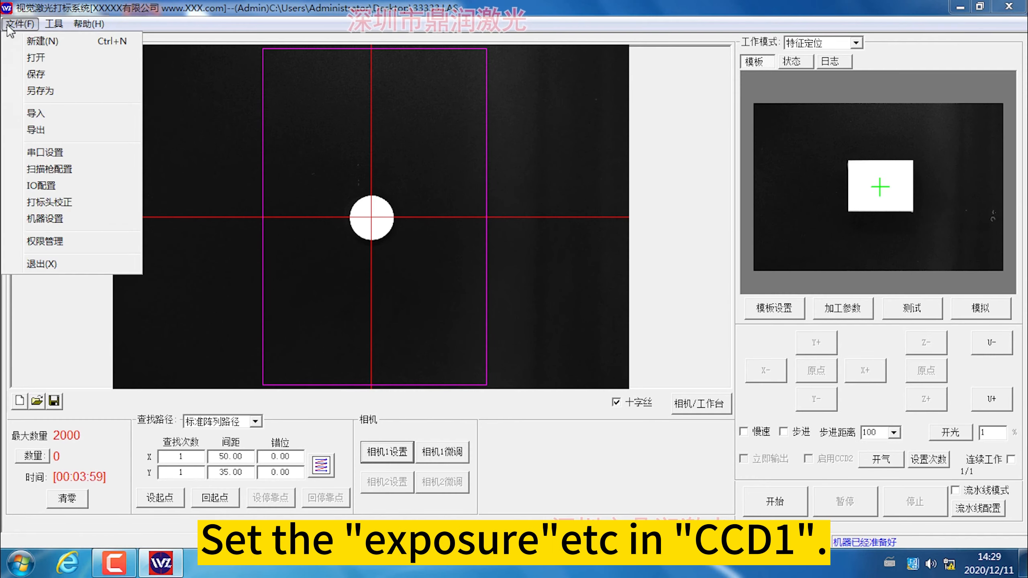
left_click(40, 42)
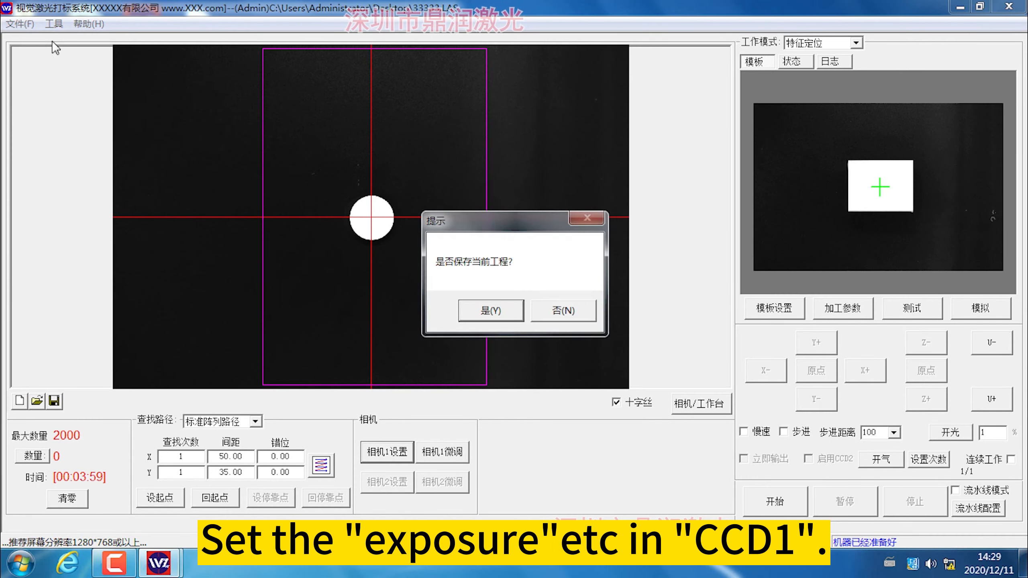
left_click(491, 310)
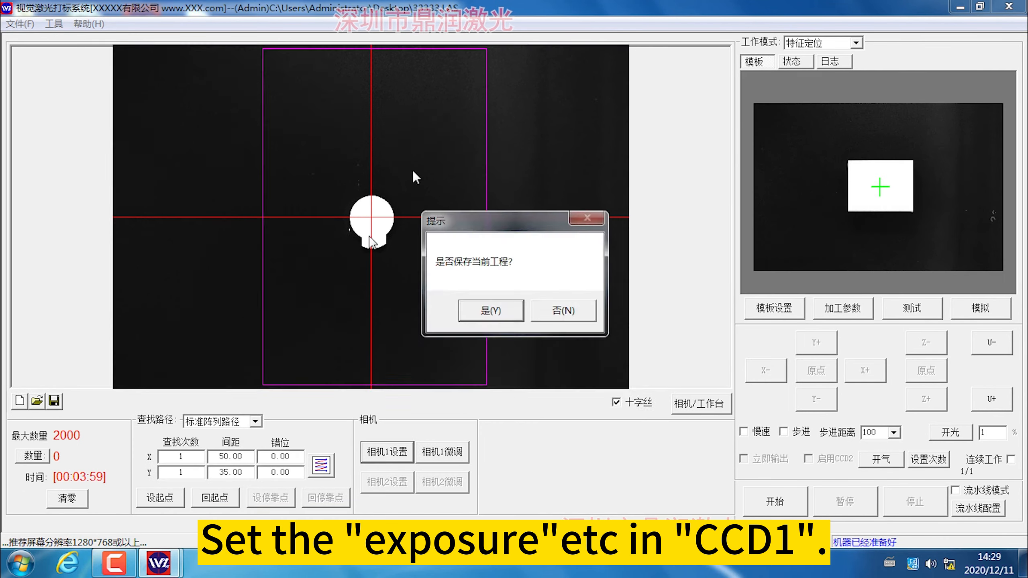
Review the camera 1 settings, and add a CCD1 template named "Name" to the new project.
left_click(386, 453)
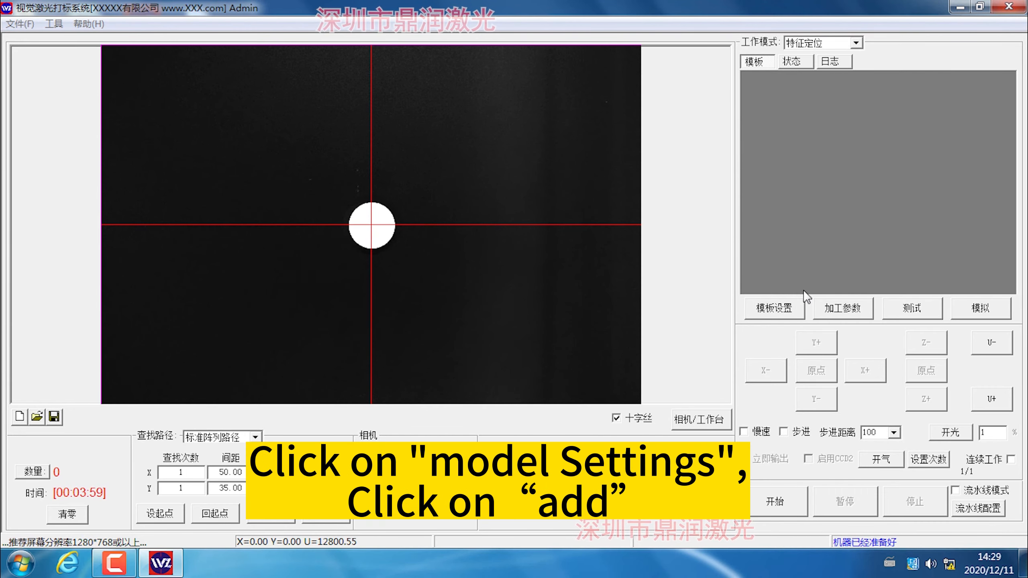
left_click(789, 307)
left_click(222, 153)
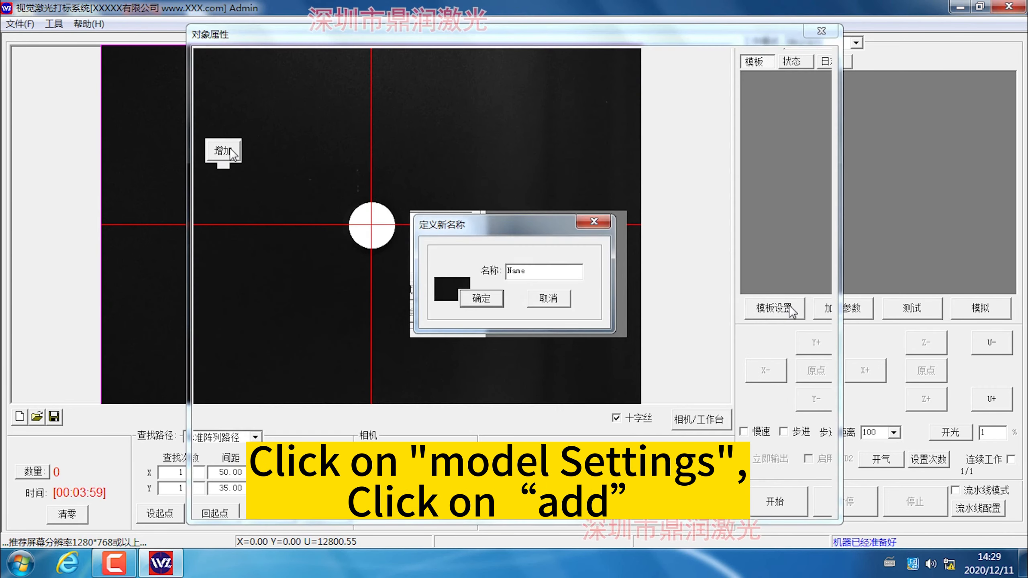
left_click(483, 302)
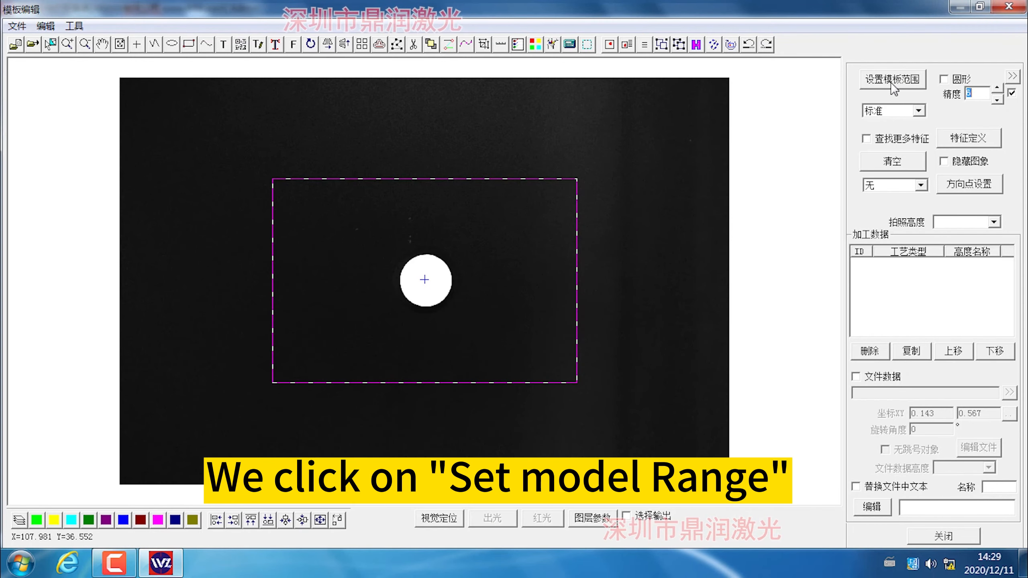
Set the template range to a rectangular frame slightly larger than the round white product.
left_click(890, 80)
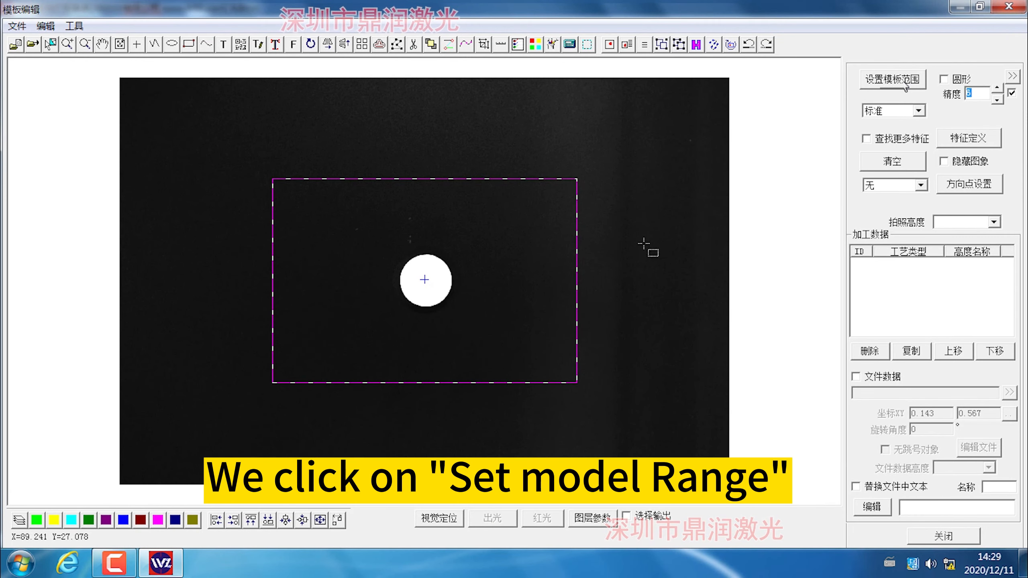
left_click_drag(395, 263, 478, 344)
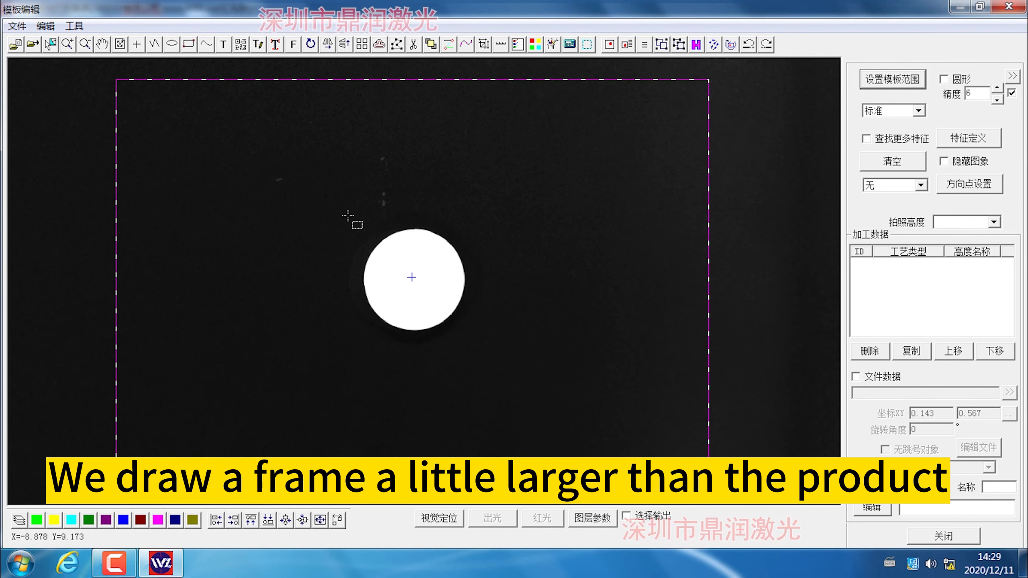
left_click_drag(348, 215, 478, 343)
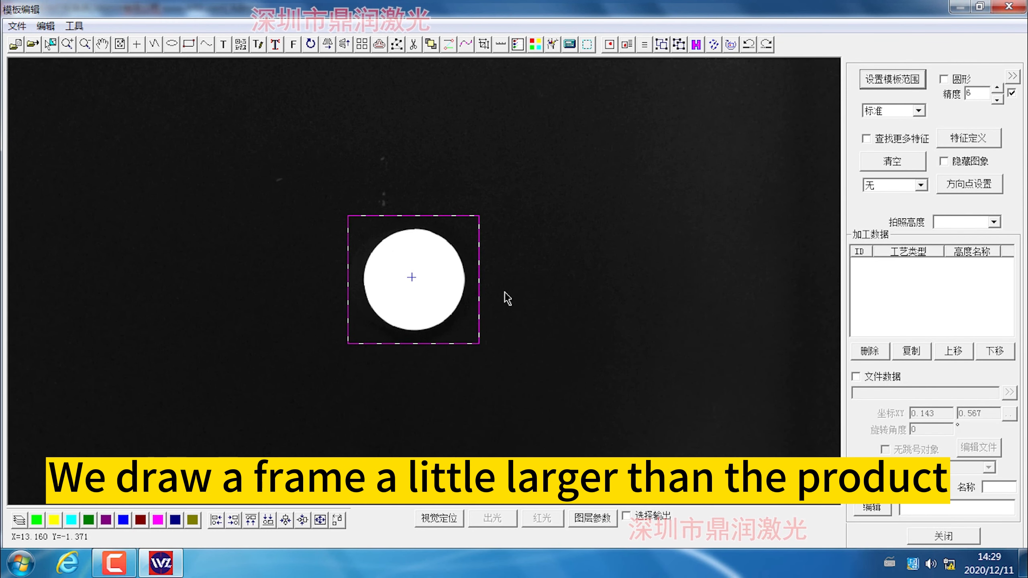
Define the round product's contour feature, reduce the precision level to 5, and run the feature definition again.
left_click(982, 138)
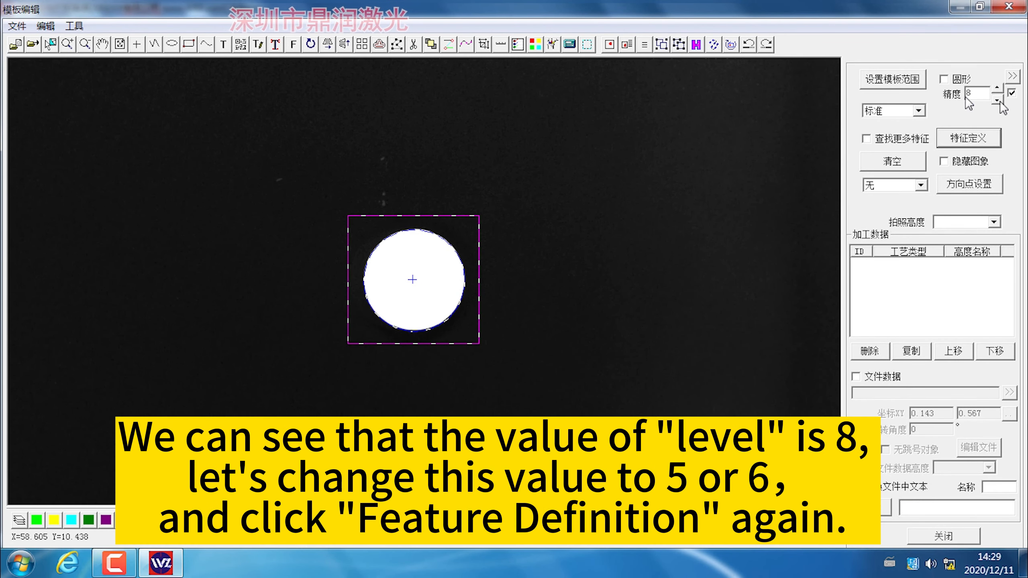
left_click(997, 100)
left_click(997, 100)
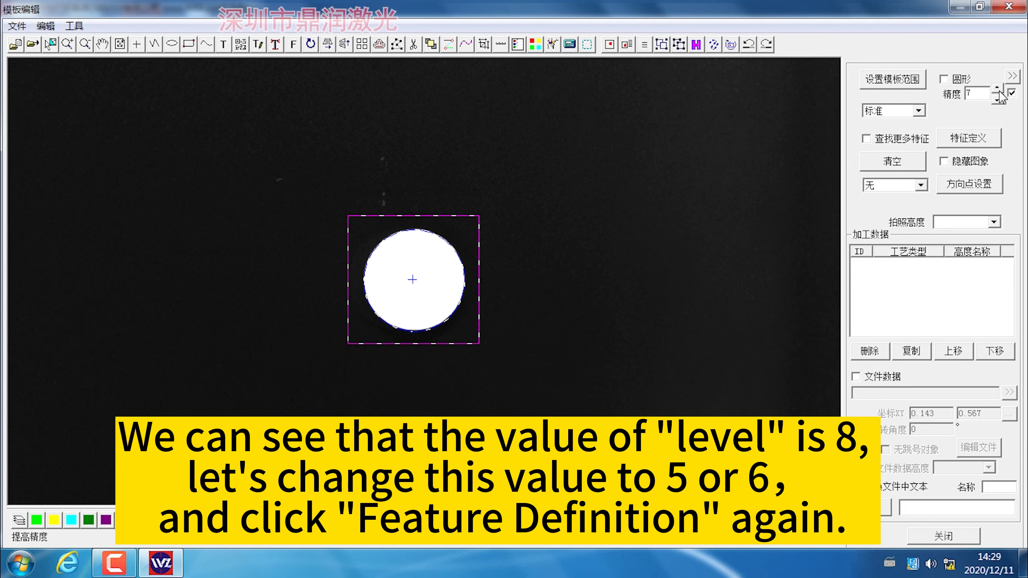
left_click(997, 100)
left_click(997, 100)
left_click(970, 138)
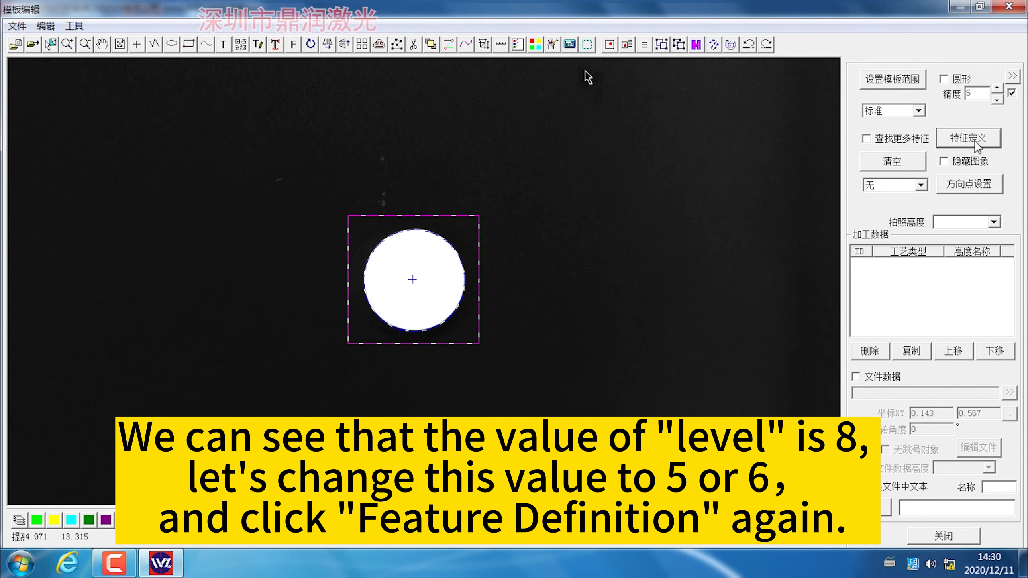
Draw the overlap area as a square frame inside the round product, slightly smaller than the product.
left_click(588, 45)
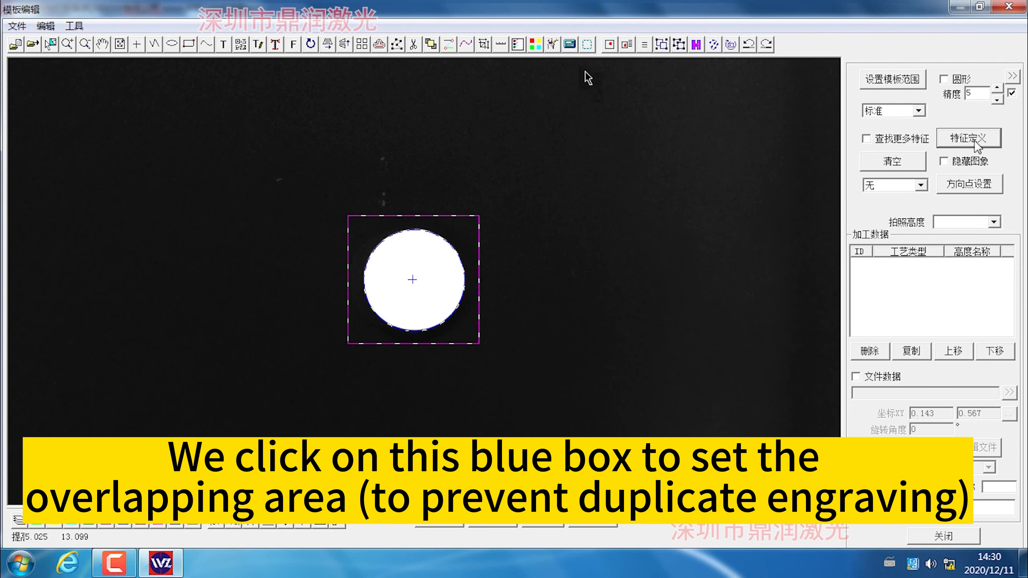
left_click(588, 45)
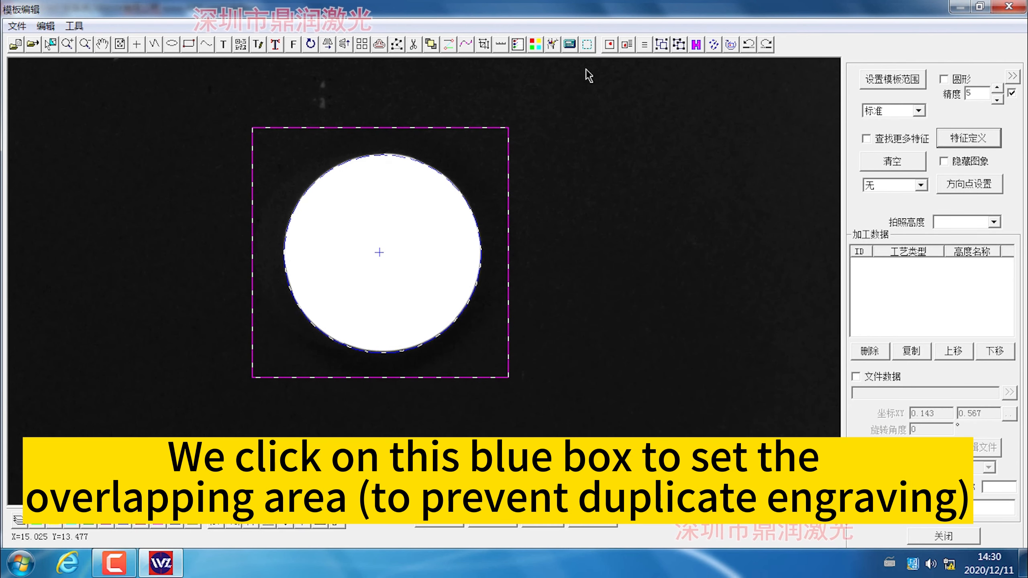
left_click(588, 45)
left_click_drag(315, 187, 445, 319)
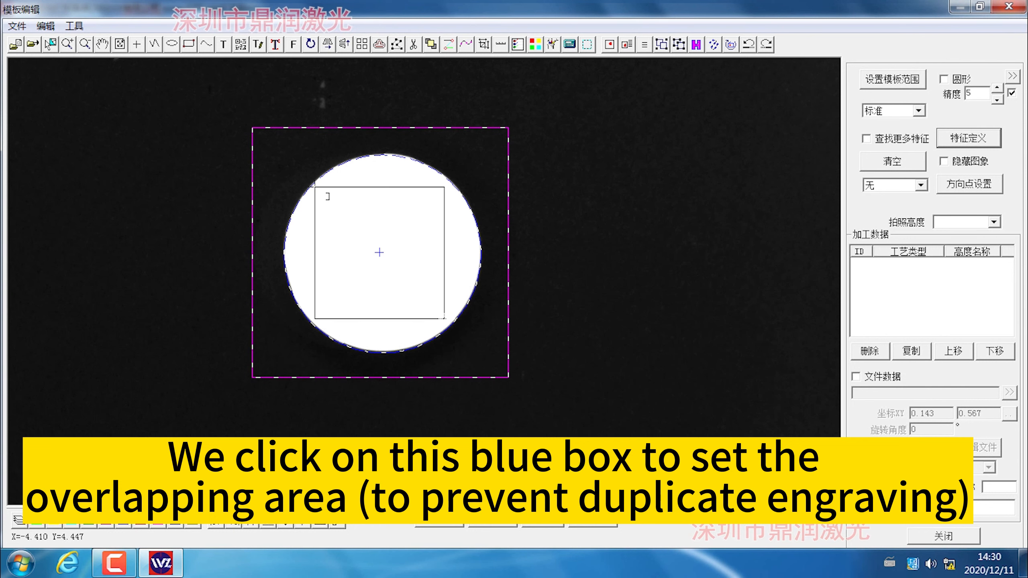
left_click_drag(315, 187, 445, 319)
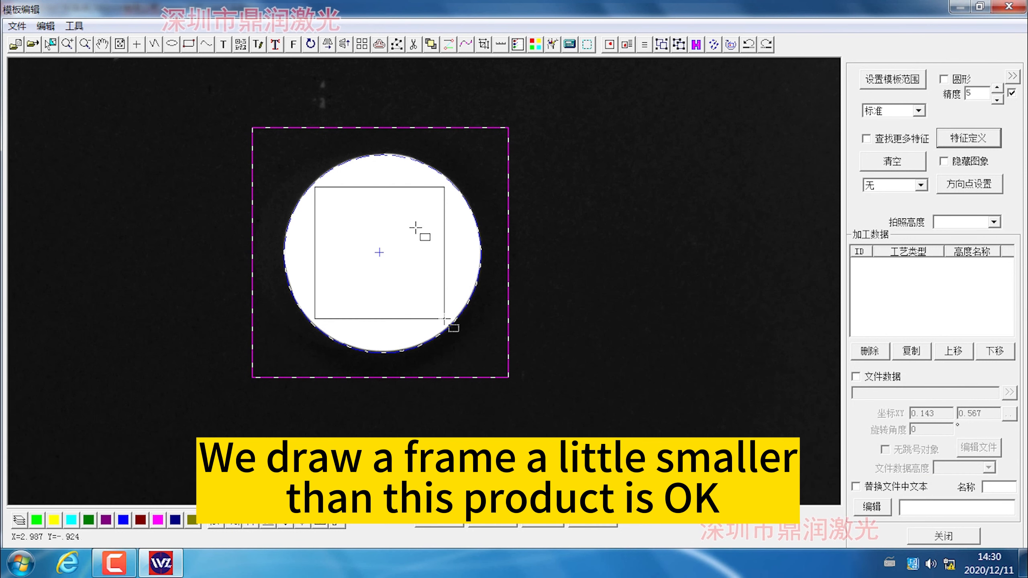
right_click(412, 259)
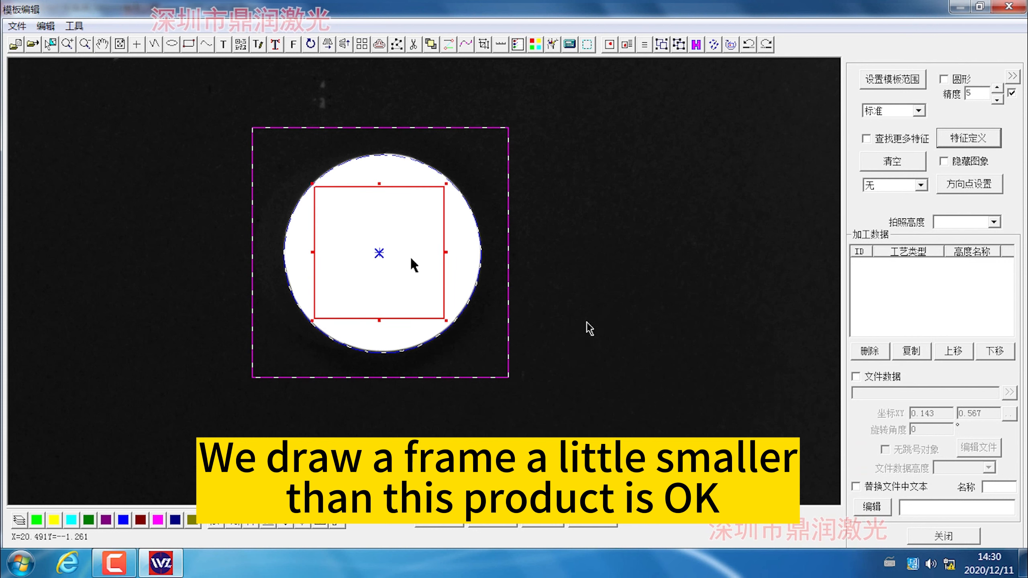
Enable file data for the template and load the EZD file 123 from the desktop as marking content.
left_click(856, 377)
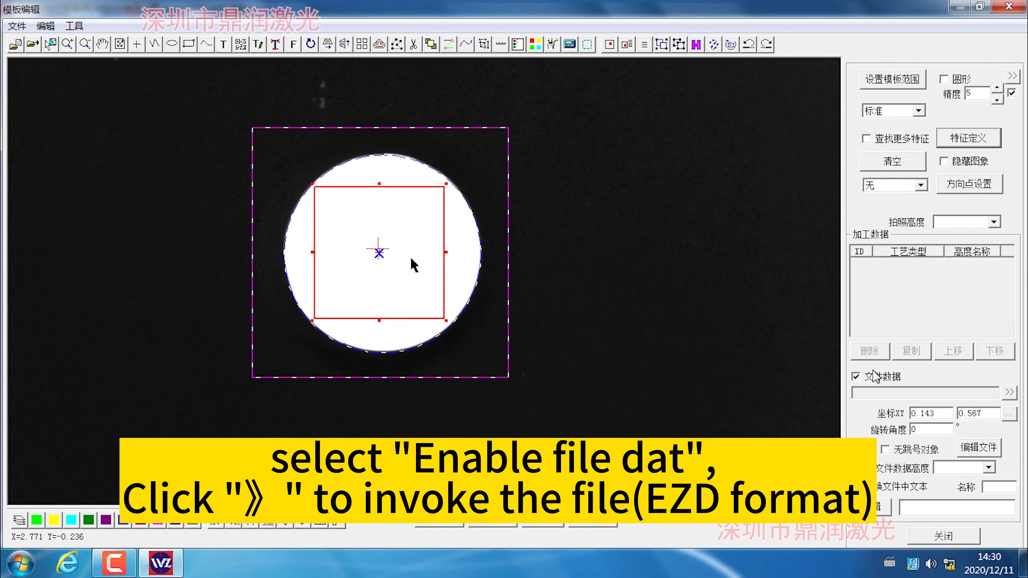
left_click(1009, 392)
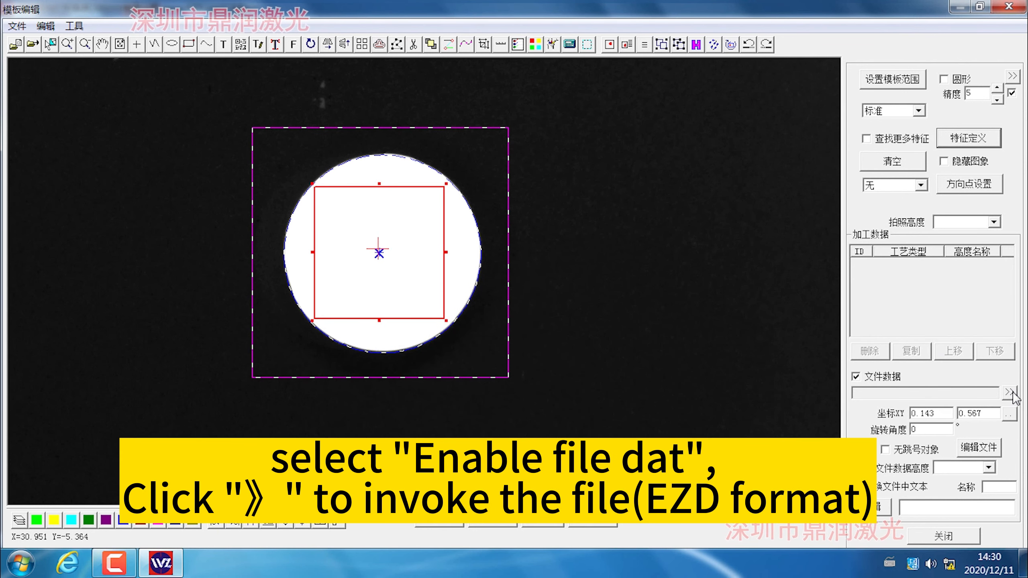
left_click(443, 412)
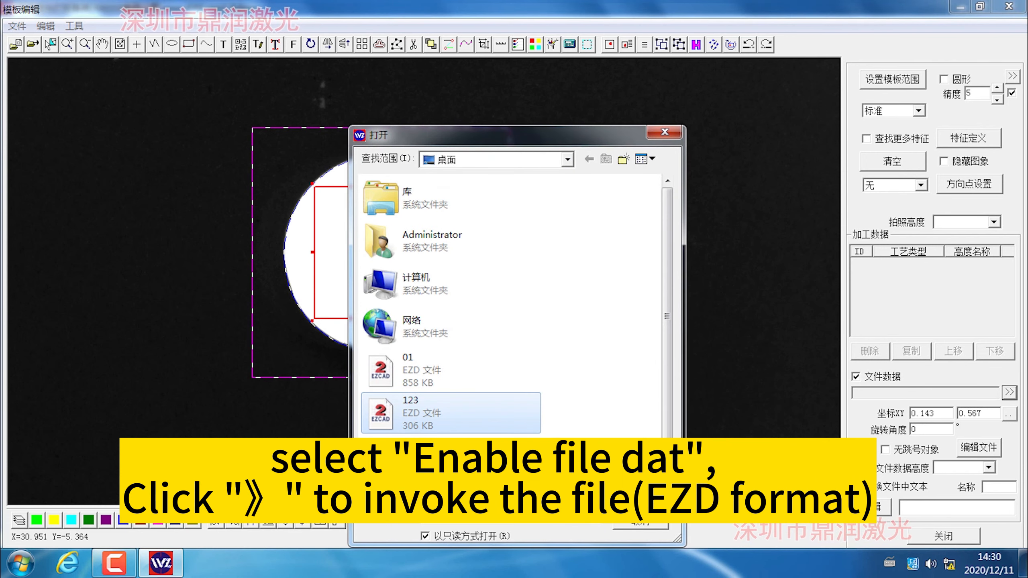
scroll(445, 370, "down", 1)
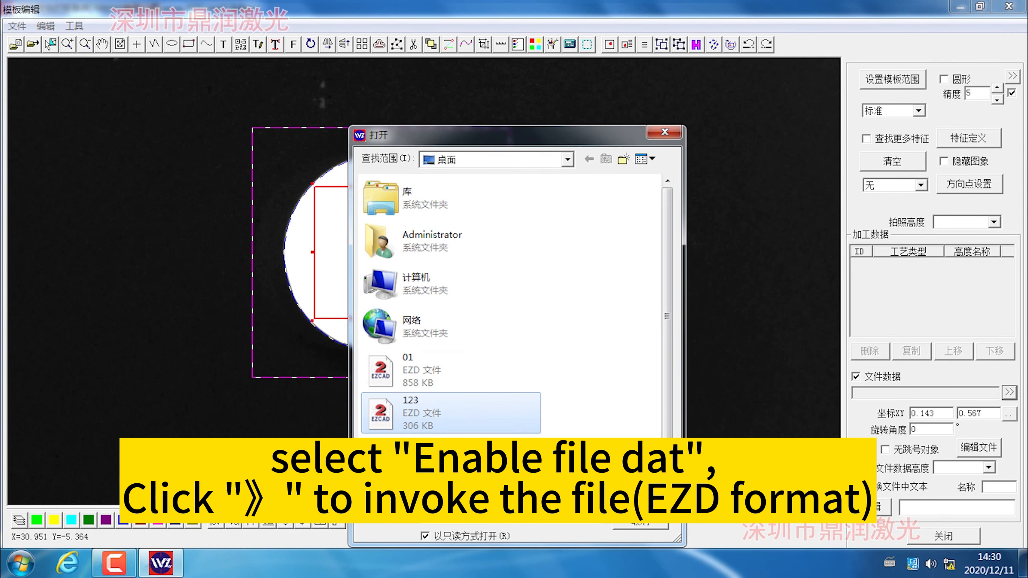
double_click(423, 380)
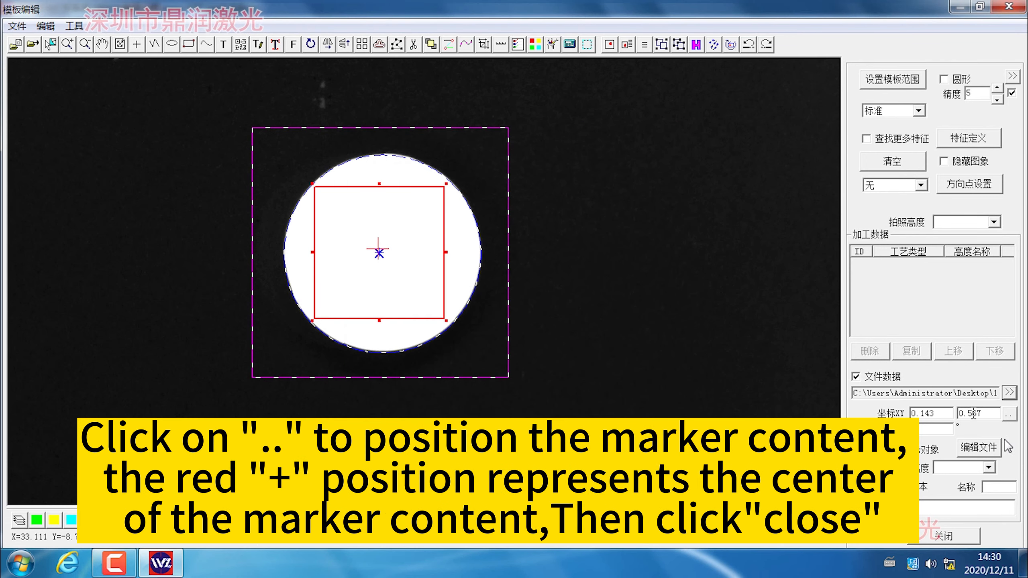
Place the marking content's centre point inside the overlap frame on the round product, and close the template editor.
left_click(1009, 414)
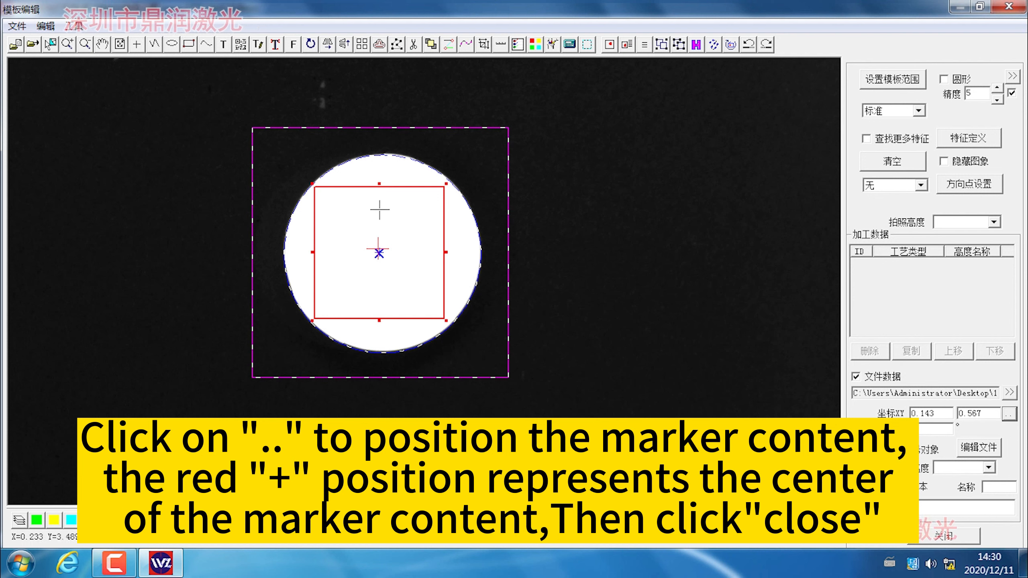
left_click(413, 251)
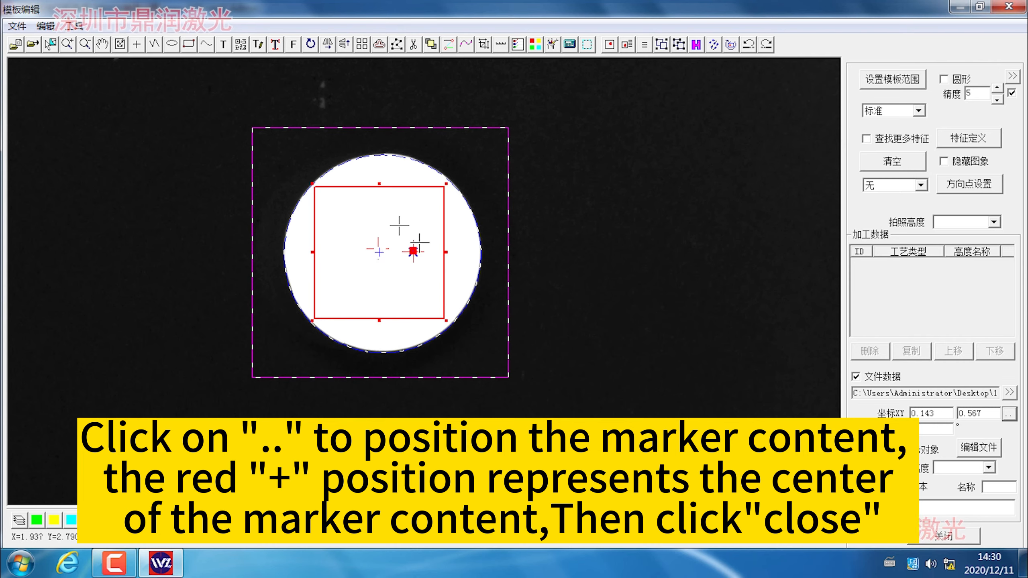
left_click(365, 226)
left_click(421, 226)
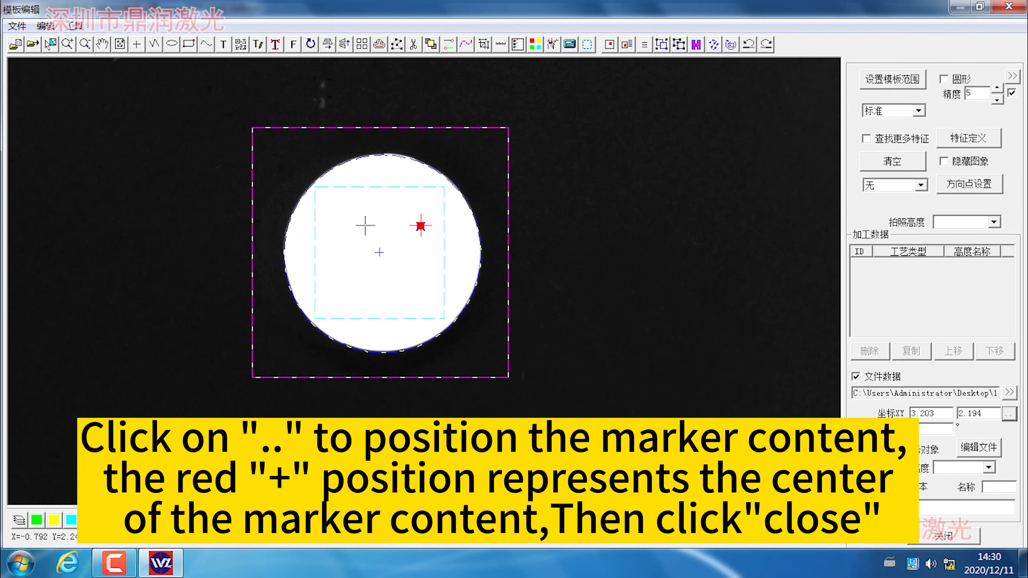
left_click(365, 225)
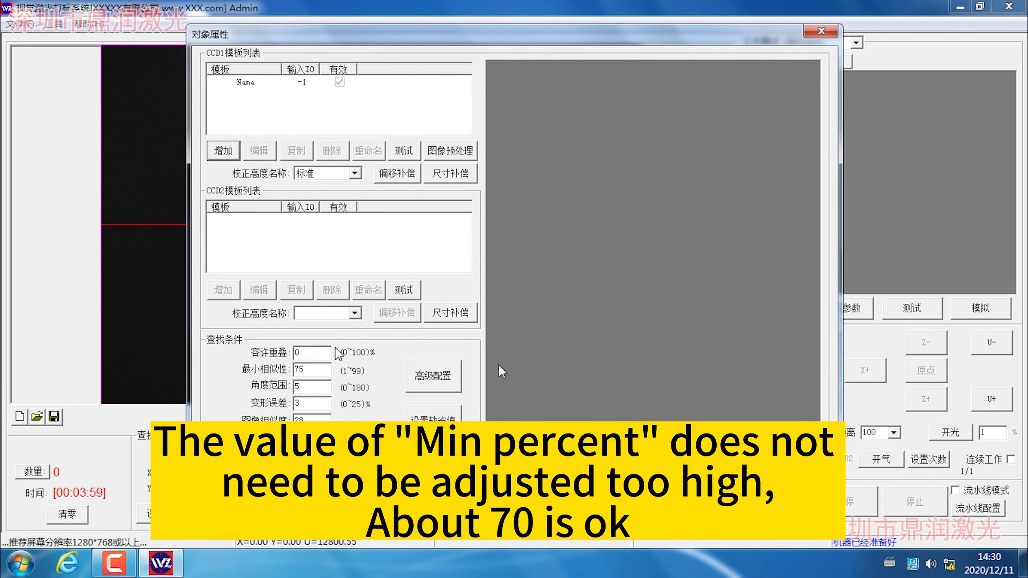
Set the minimum similarity in the template search conditions to 70.
left_click(312, 370)
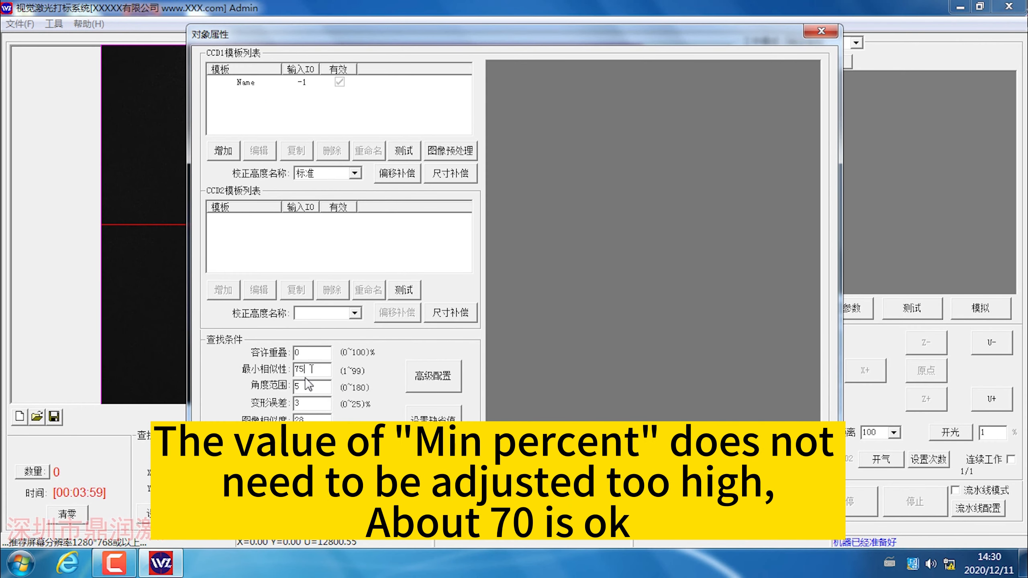
double_click(310, 370)
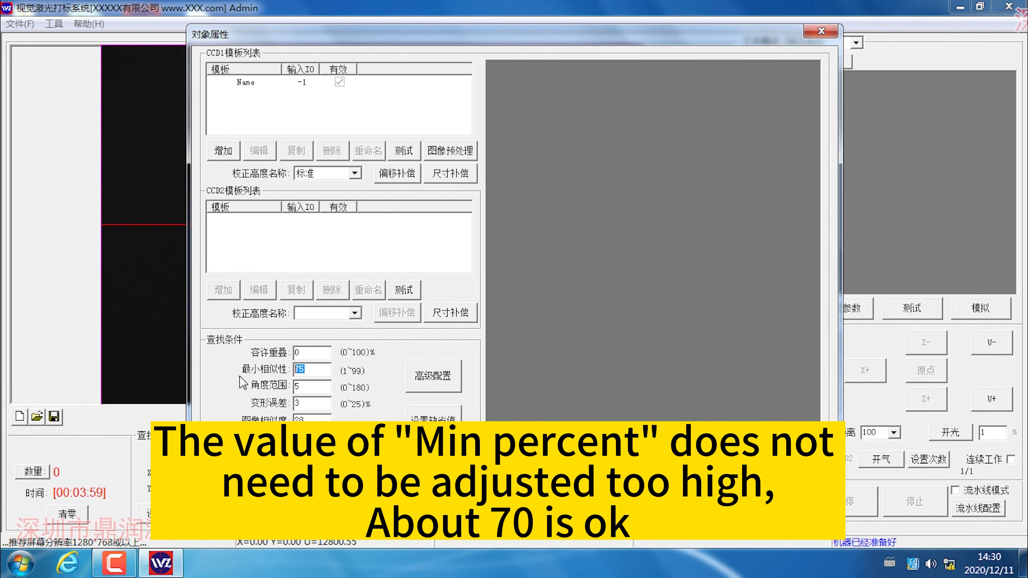
type("70")
Set the search angle range to 180 and the deformation error to 5 for the round product.
left_click(307, 385)
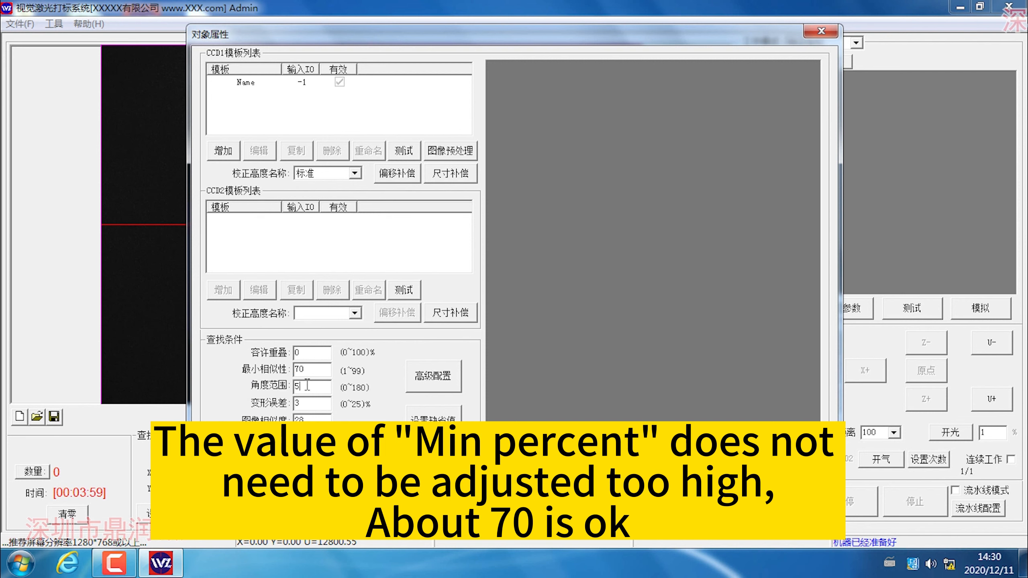
double_click(307, 386)
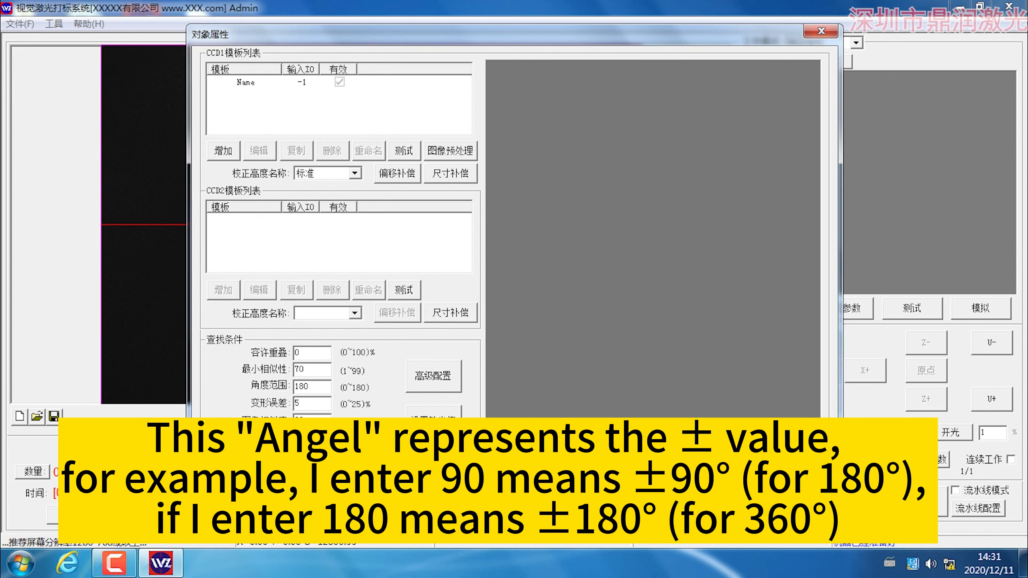
left_click(438, 382)
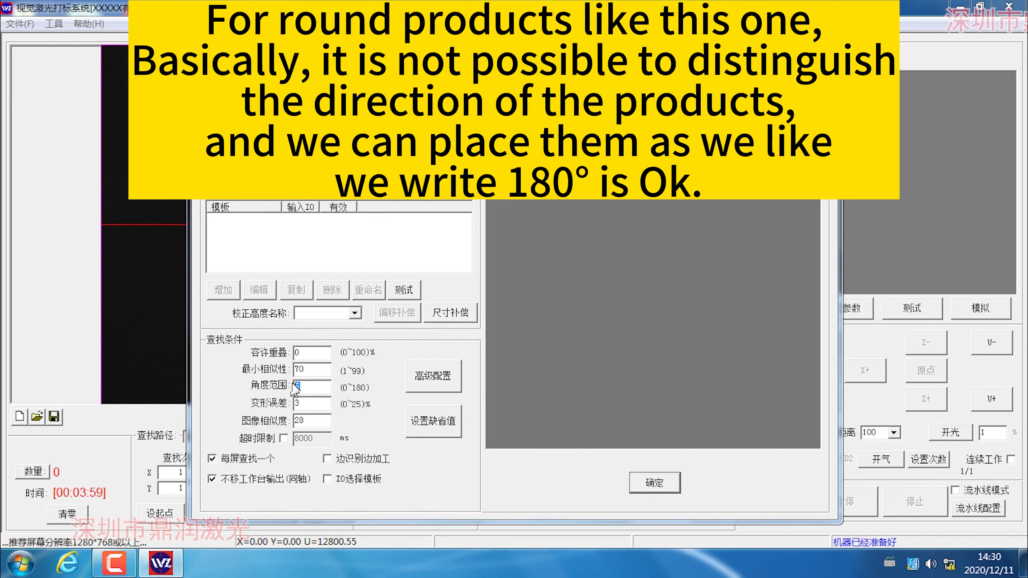
type("80")
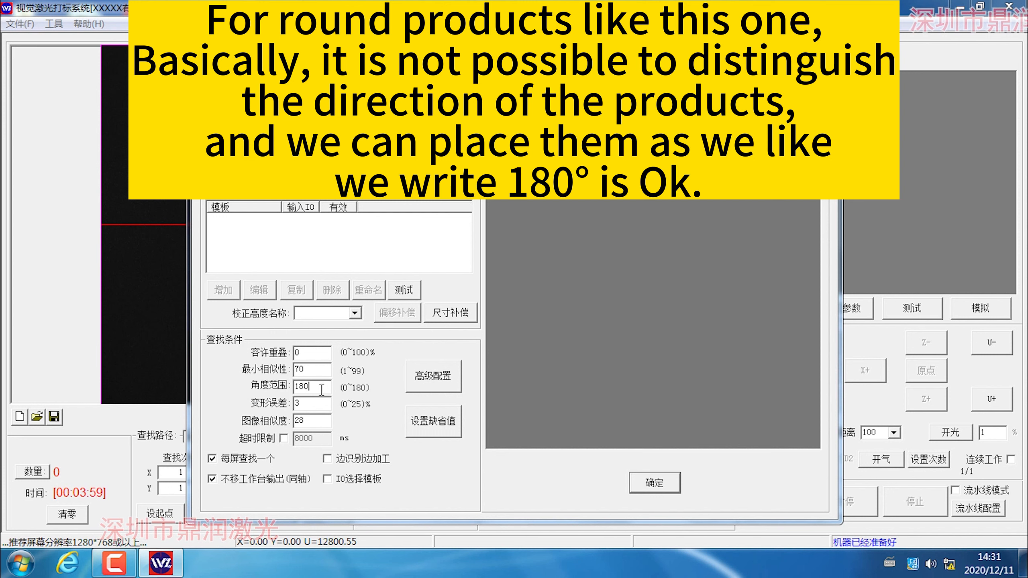
left_click_drag(302, 404, 255, 407)
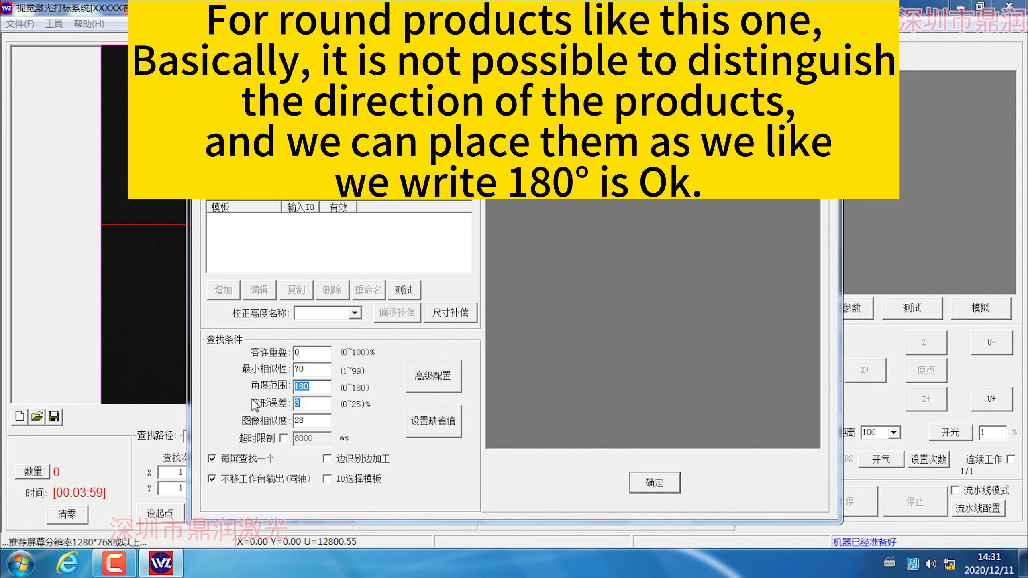
type("5")
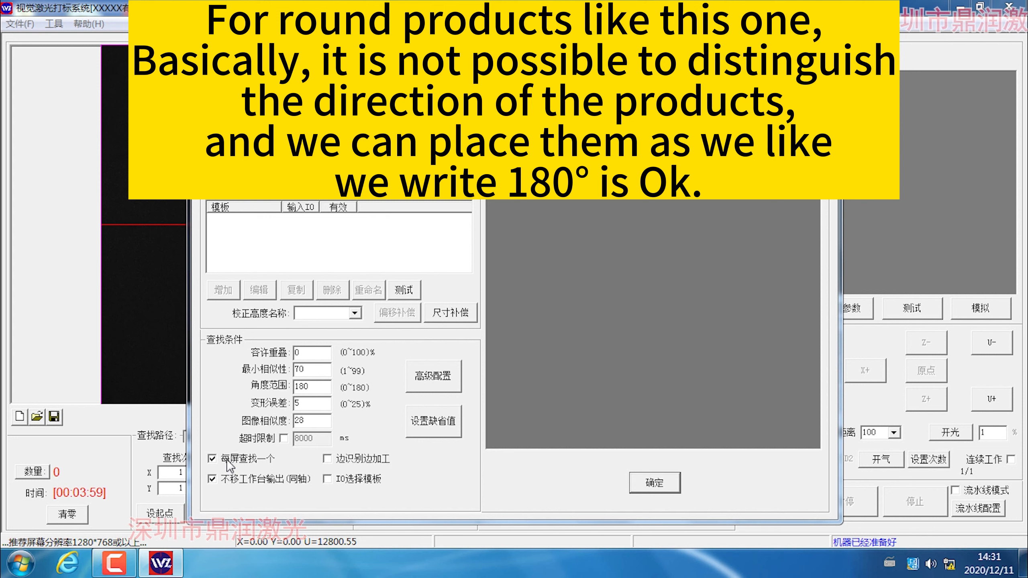
Turn off finding only one object per screen, and enable the secondary overlap check in the advanced configuration.
left_click(220, 460)
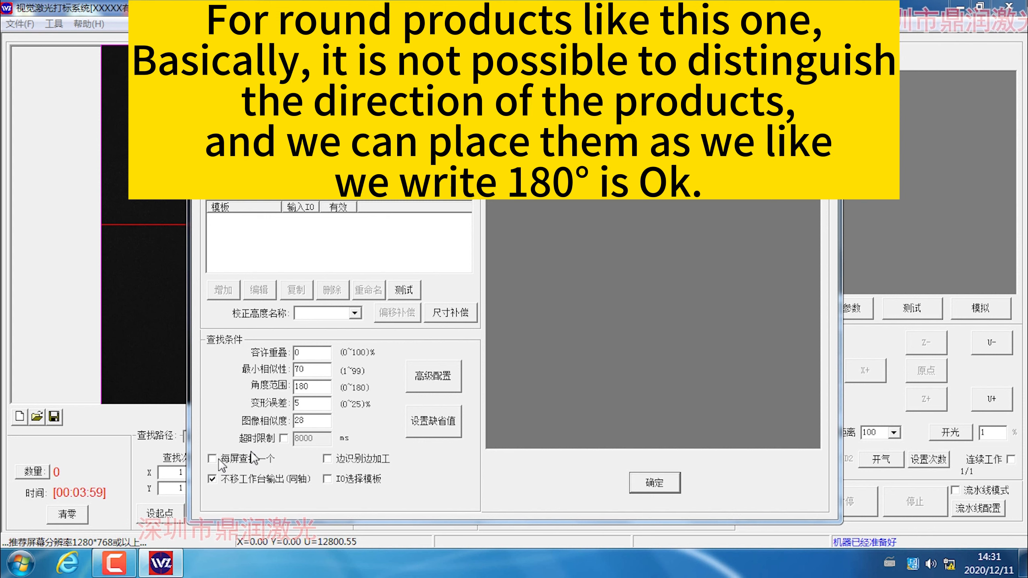
left_click(219, 461)
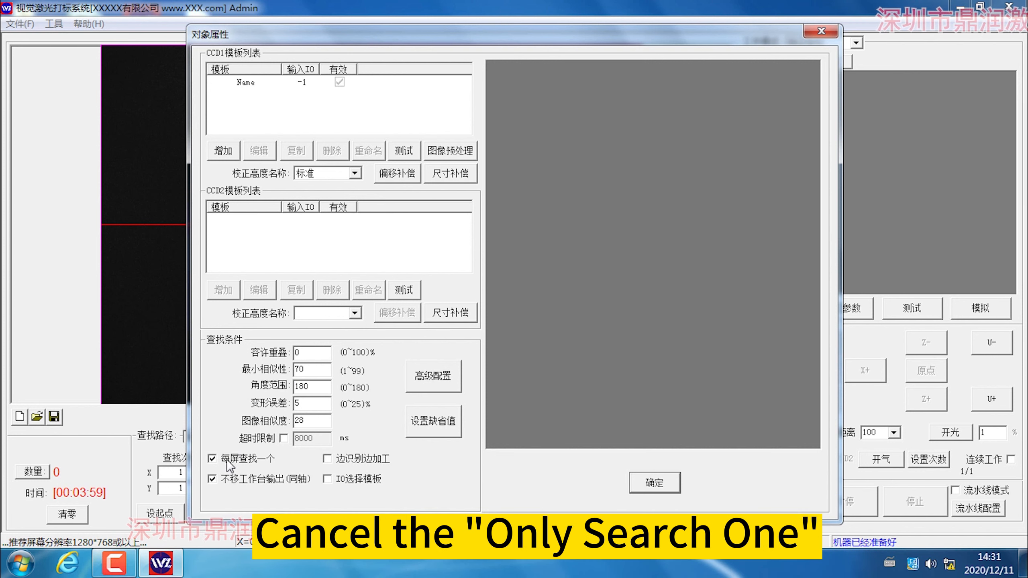
left_click(439, 387)
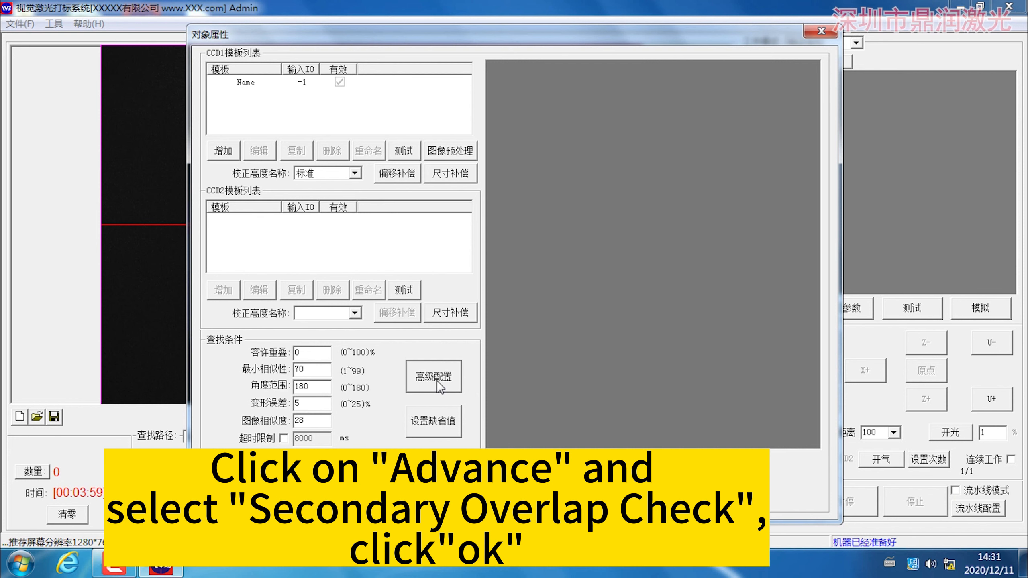
left_click(526, 170)
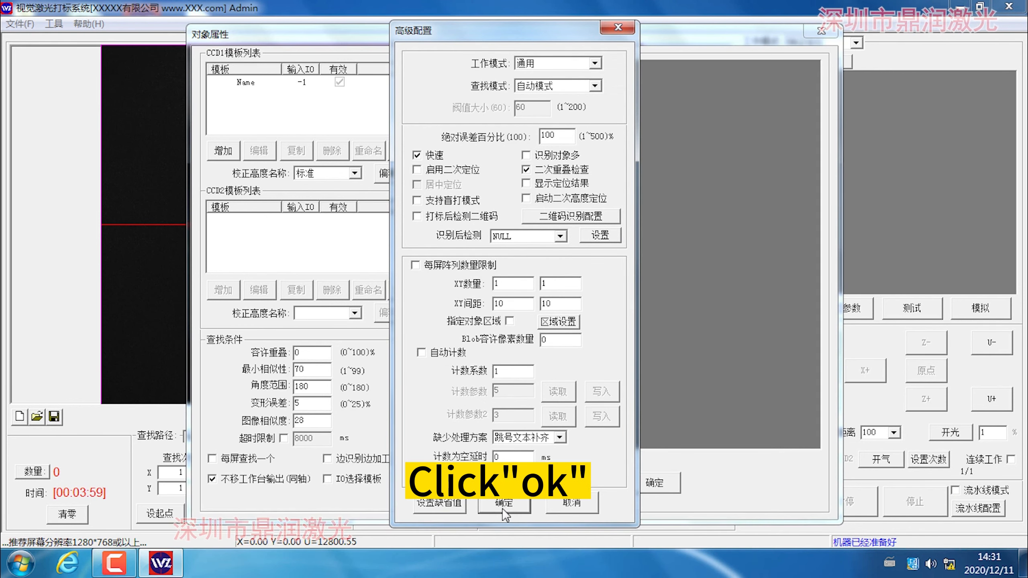
left_click(503, 506)
Confirm the template's object properties and save the project as 4444.LAS.
left_click(667, 484)
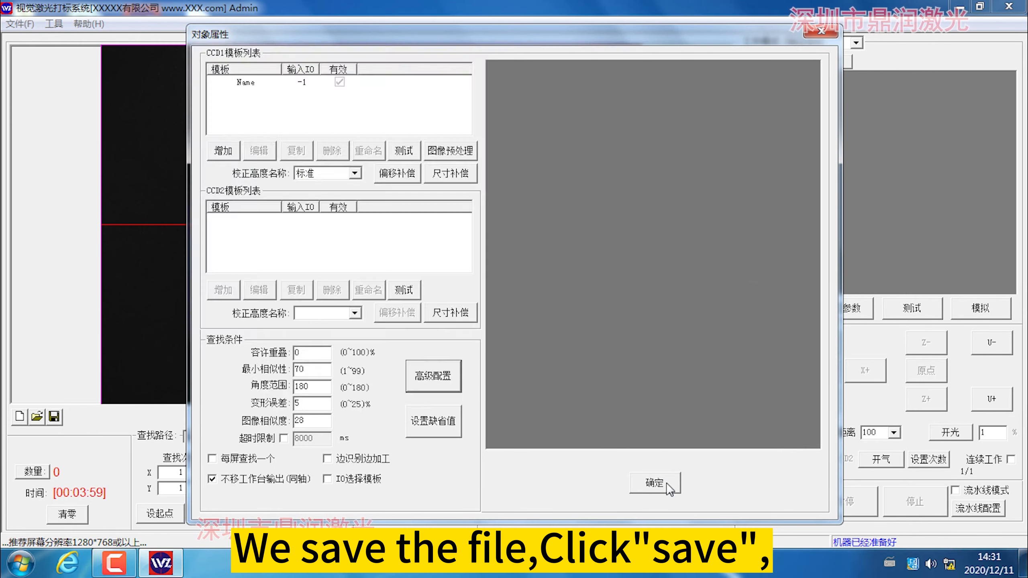
left_click(37, 74)
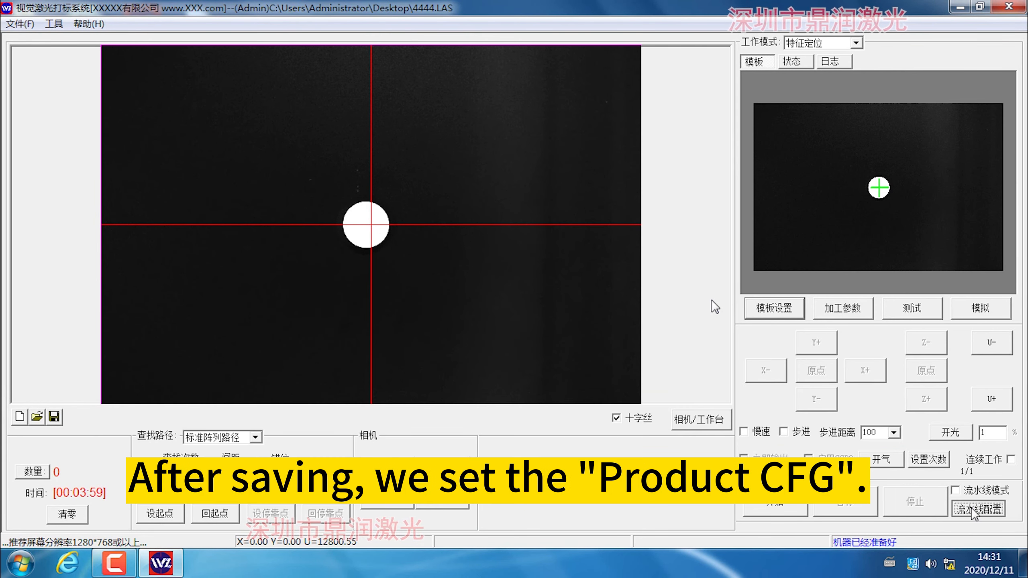
Try a feed belt speed of 300 mm/s in the assembly-line configuration, and close it without applying.
left_click(975, 509)
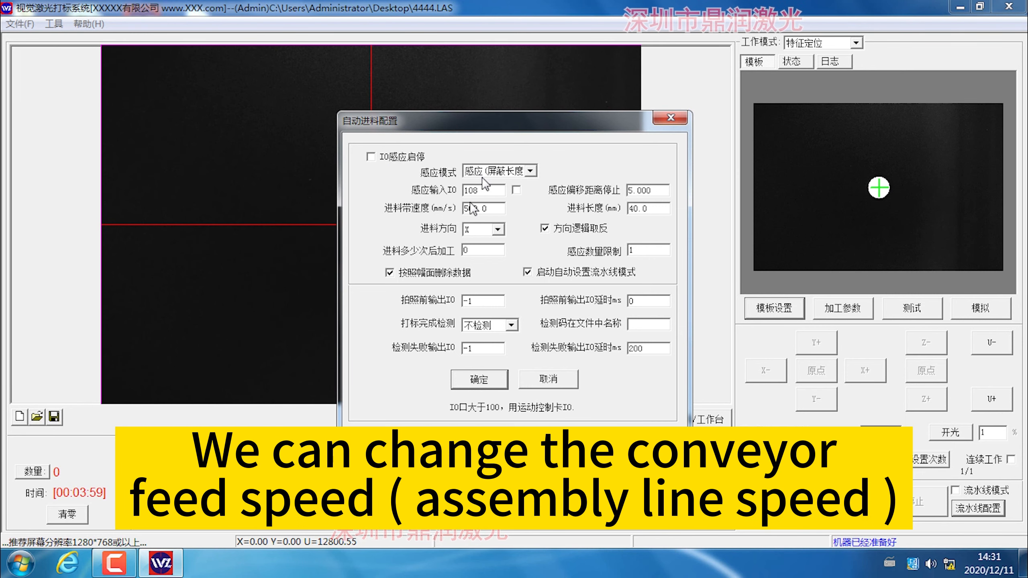
double_click(479, 207)
left_click(482, 208)
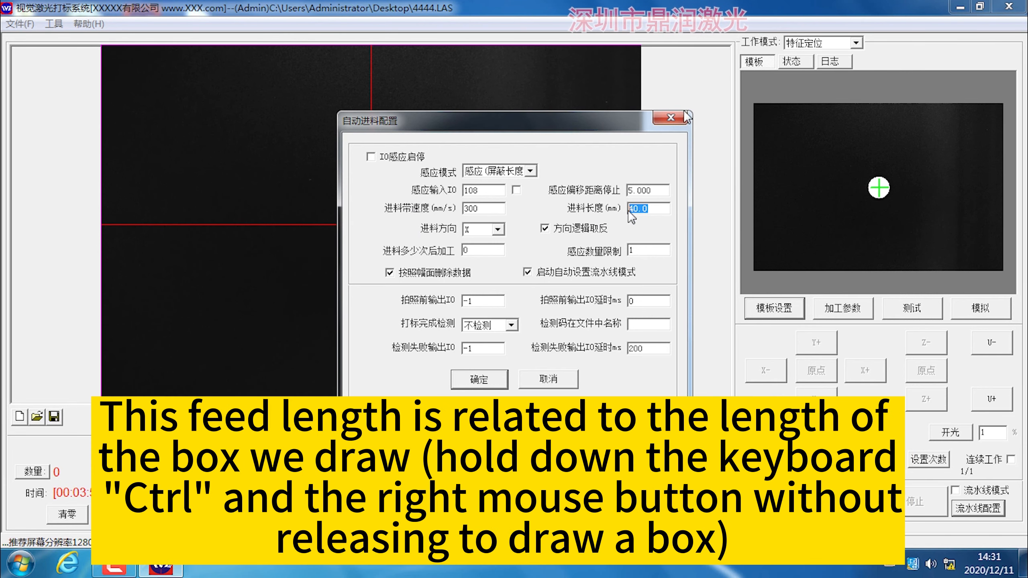
left_click(672, 117)
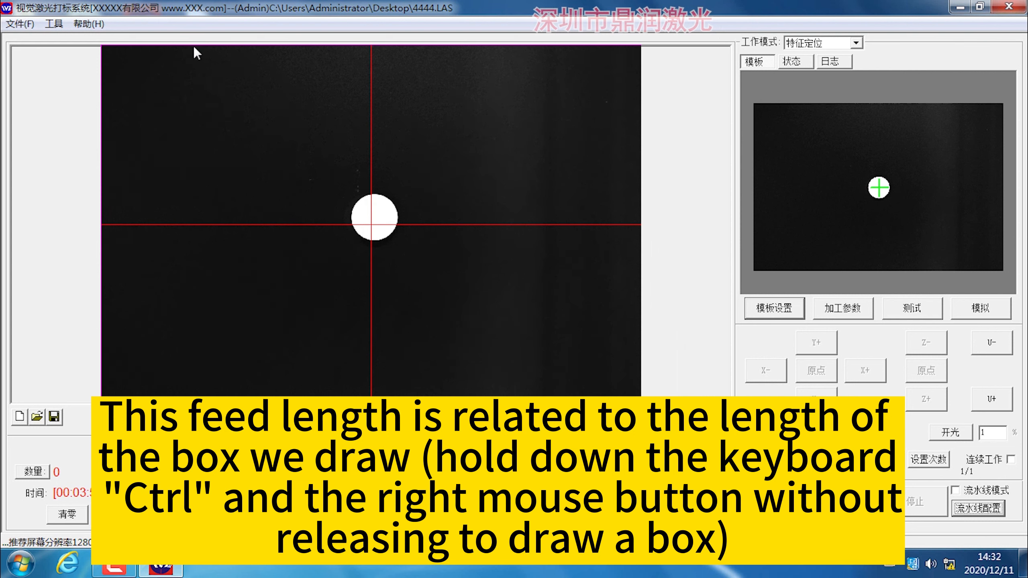
Draw a limit box around the product area in the camera view, and set the feed length to 60 mm.
right_click_drag(195, 48, 539, 407, "ctrl")
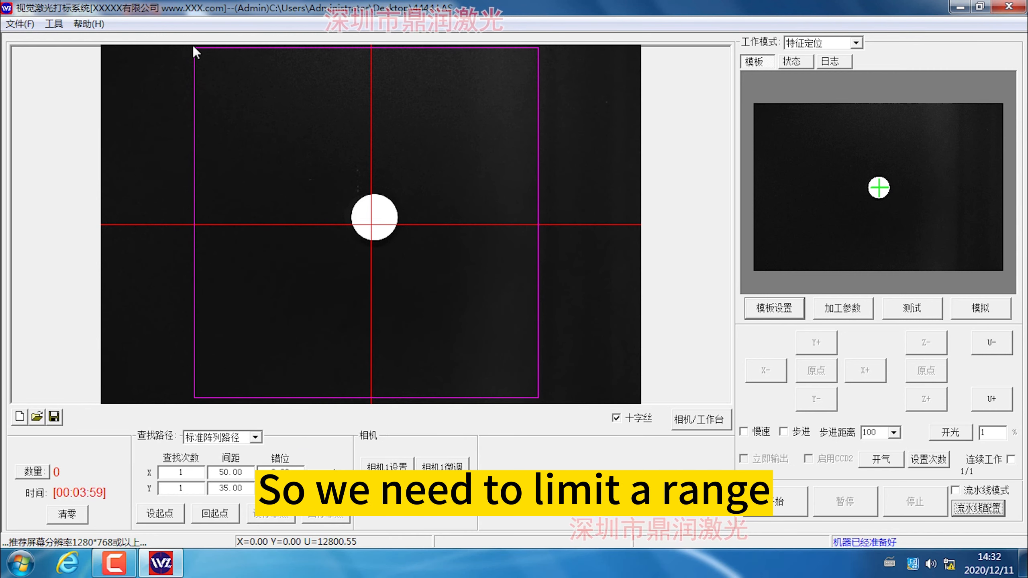
left_click_drag(530, 340, 557, 401)
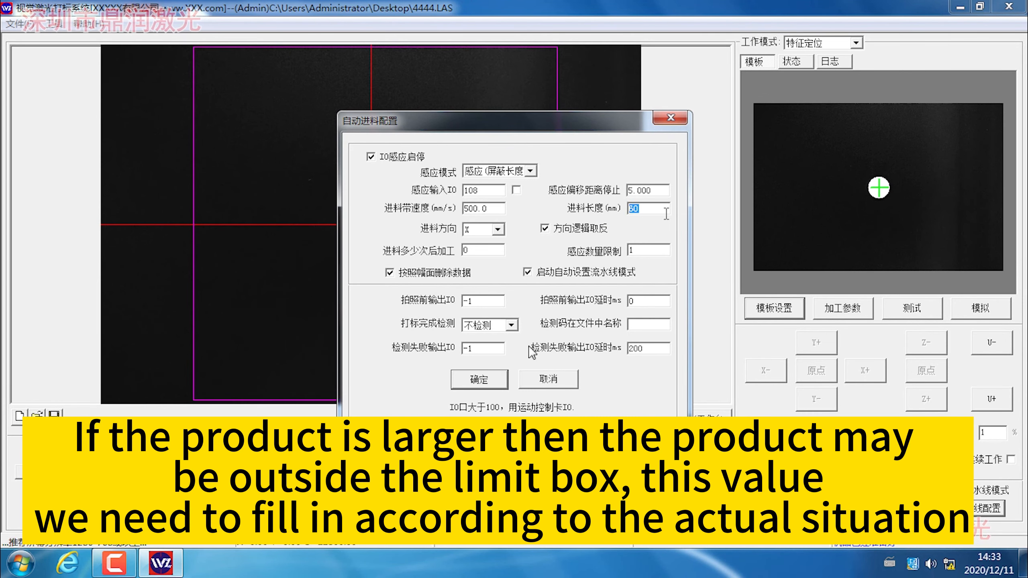
left_click(492, 382)
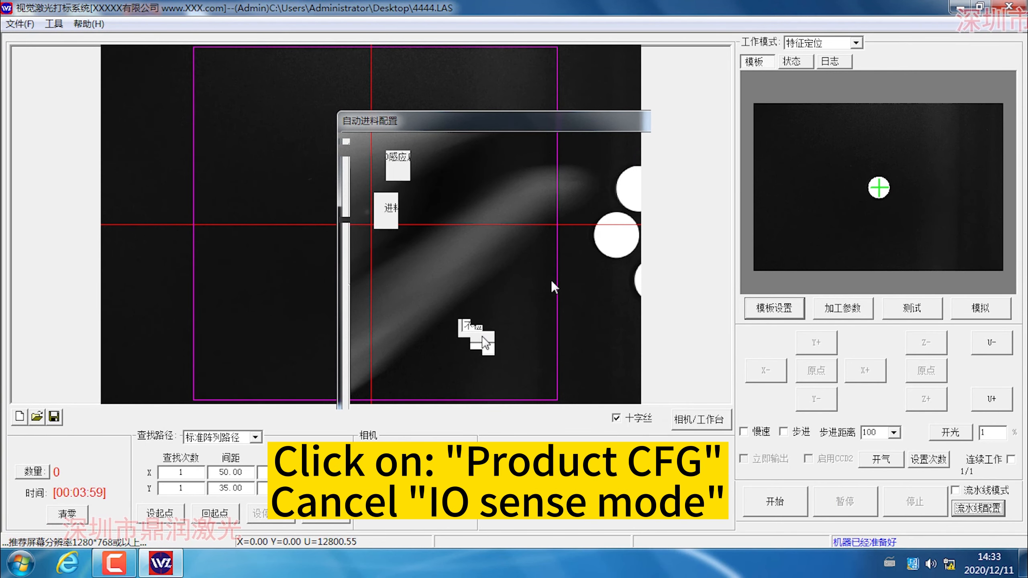
Disable IO-sensed start/stop in the assembly-line configuration and set the feed belt speed to 300 mm/s.
left_click(474, 386)
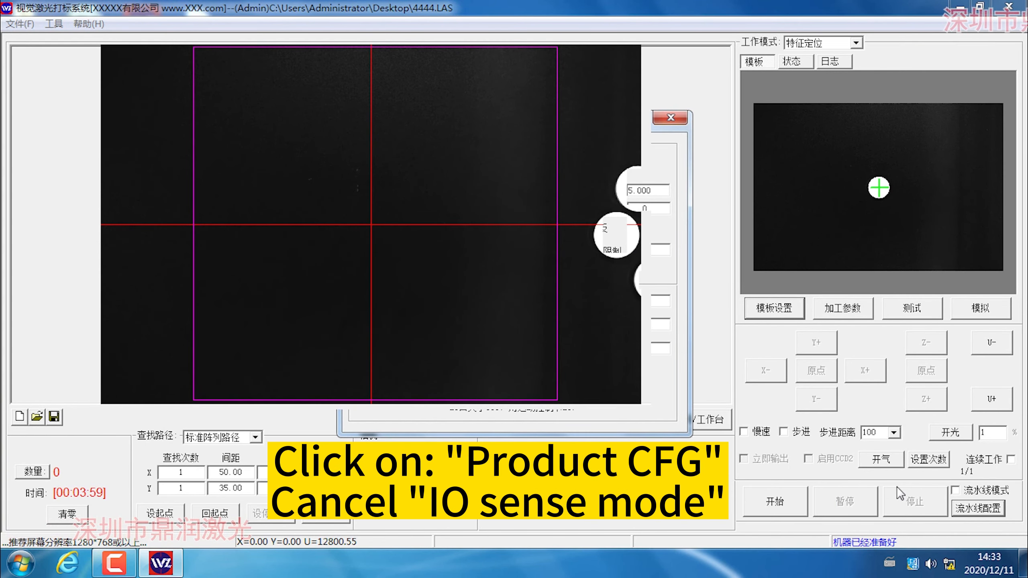
left_click(970, 510)
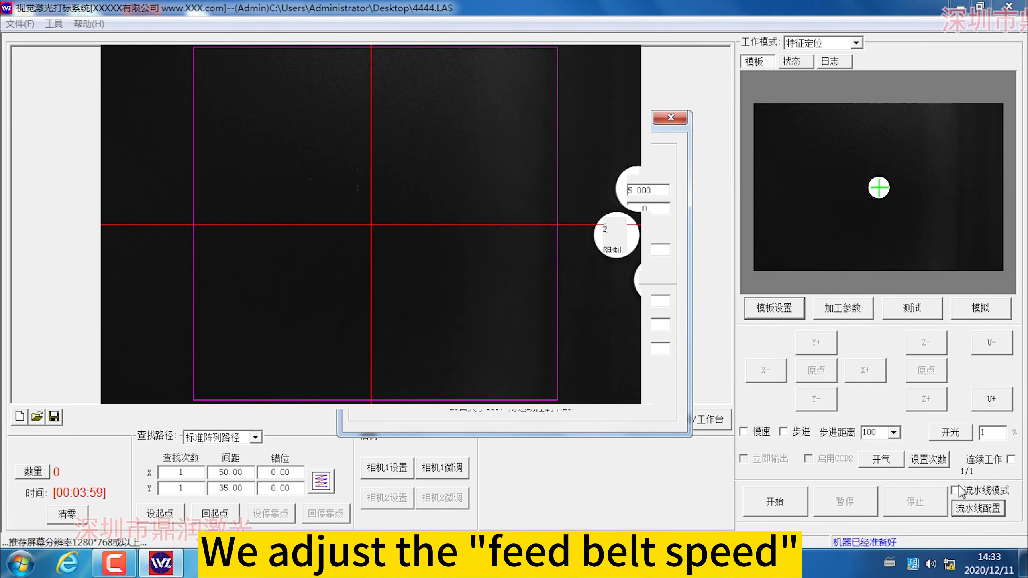
left_click(979, 509)
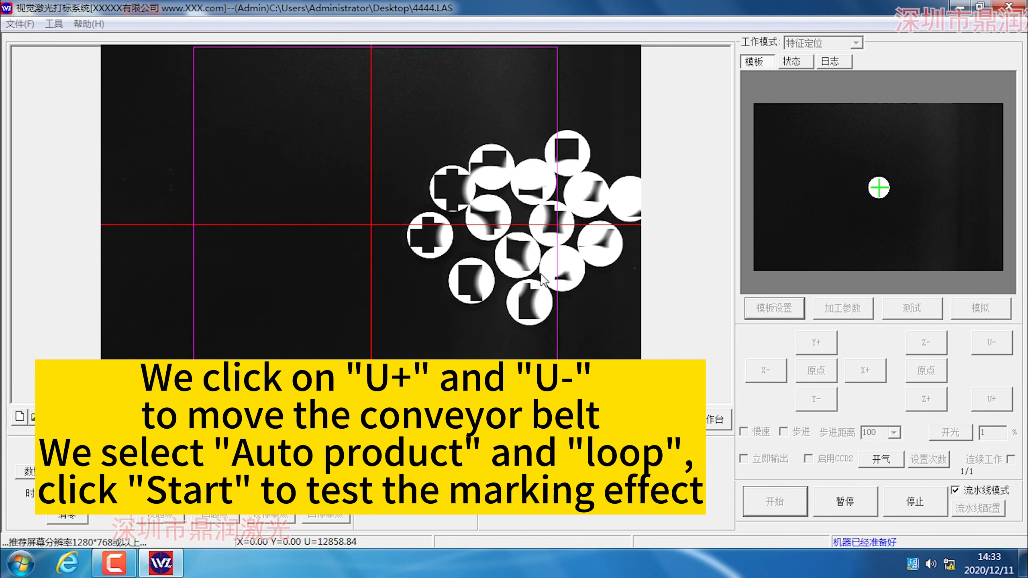
Stop the marking run, enable continuous work, and start it again to test the marking on the round products.
left_click(925, 504)
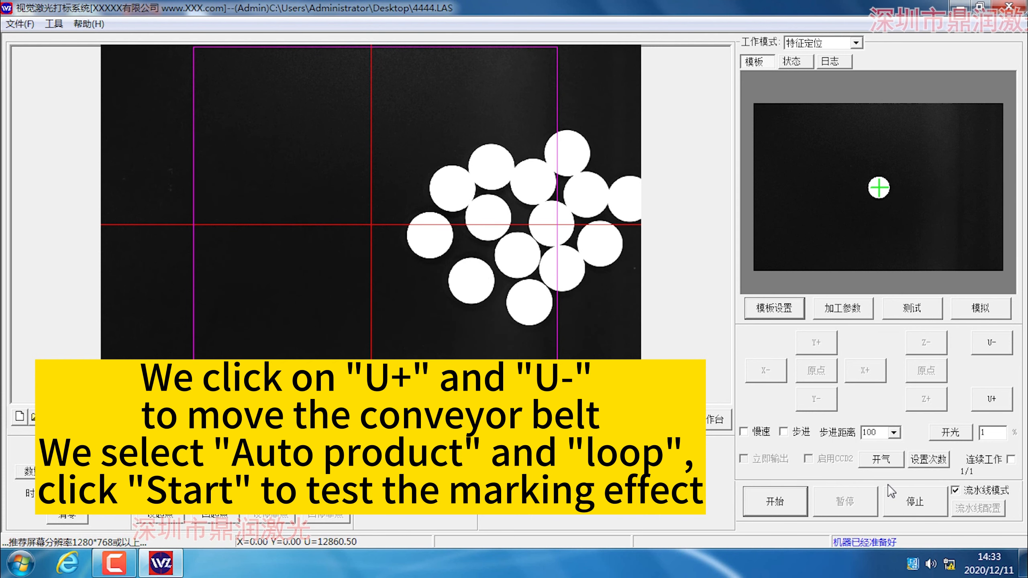
left_click(1011, 461)
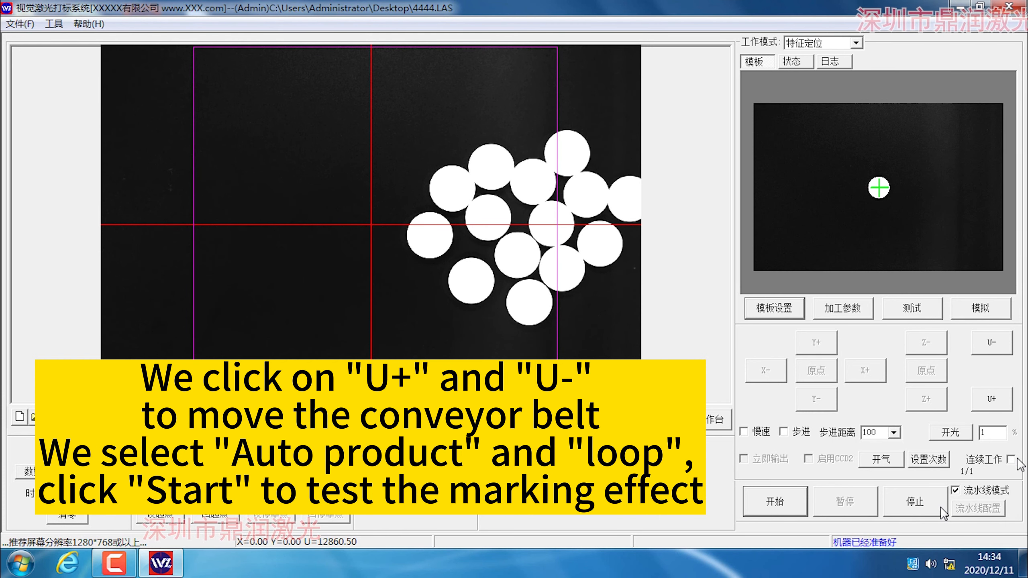
left_click(783, 503)
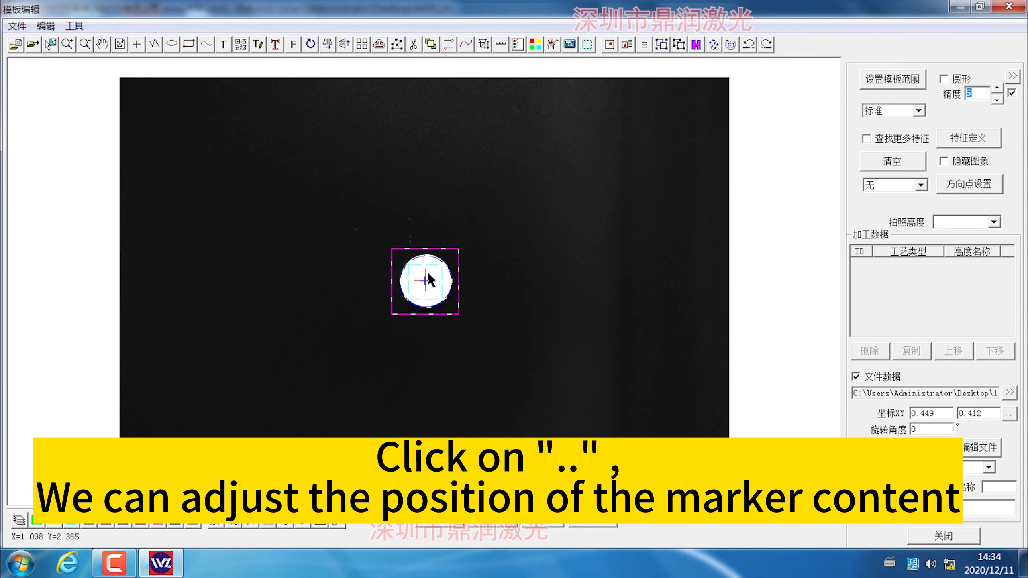
Reposition the marking content's centre point near the middle of the round product, and close the template editor.
left_click(1008, 415)
scroll(428, 277, "up", 6)
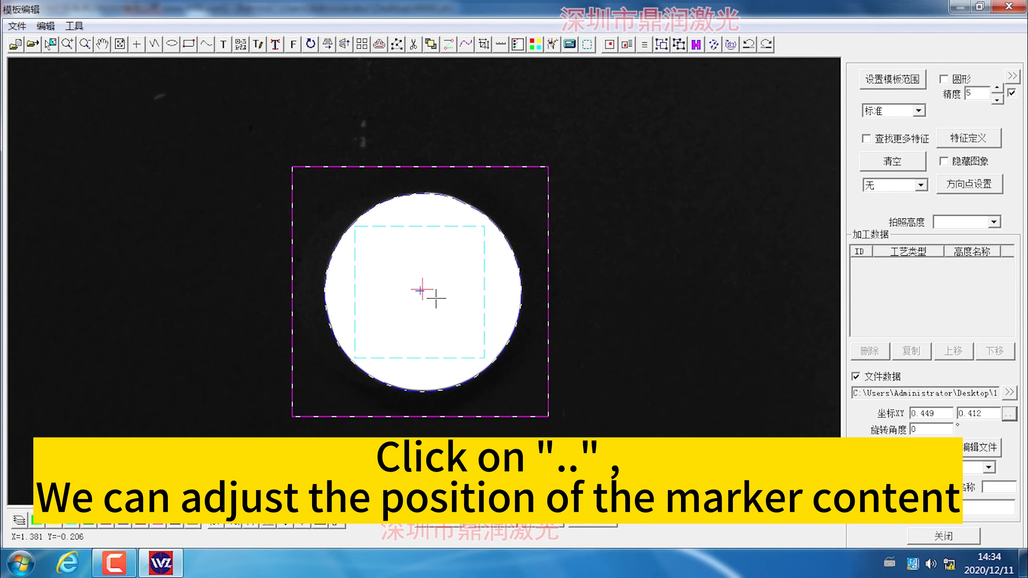
scroll(405, 303, "up", 2)
left_click(435, 289)
left_click(947, 534)
left_click(409, 498)
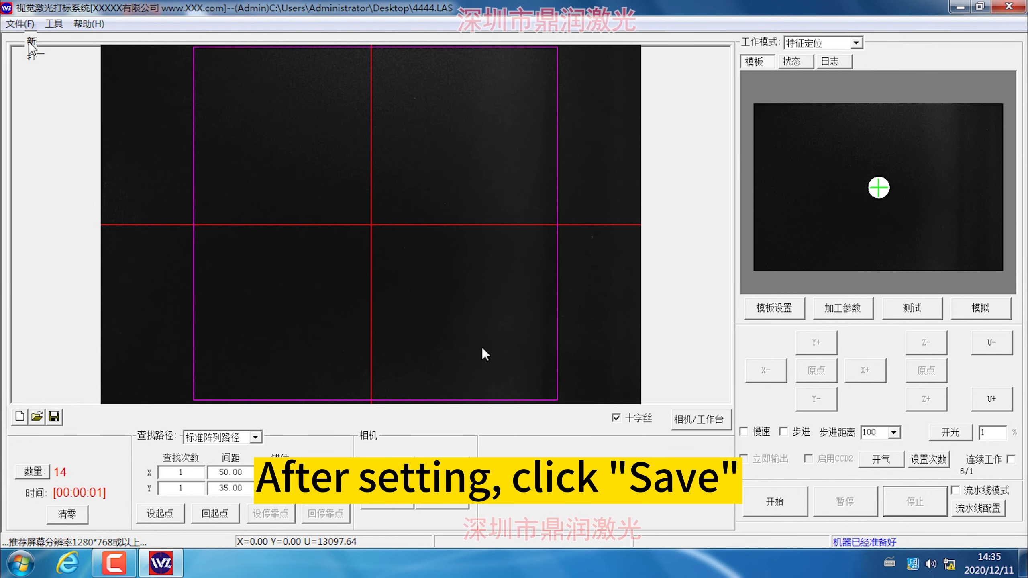
Reopen the assembly-line configuration and examine the feed length setting.
left_click(975, 509)
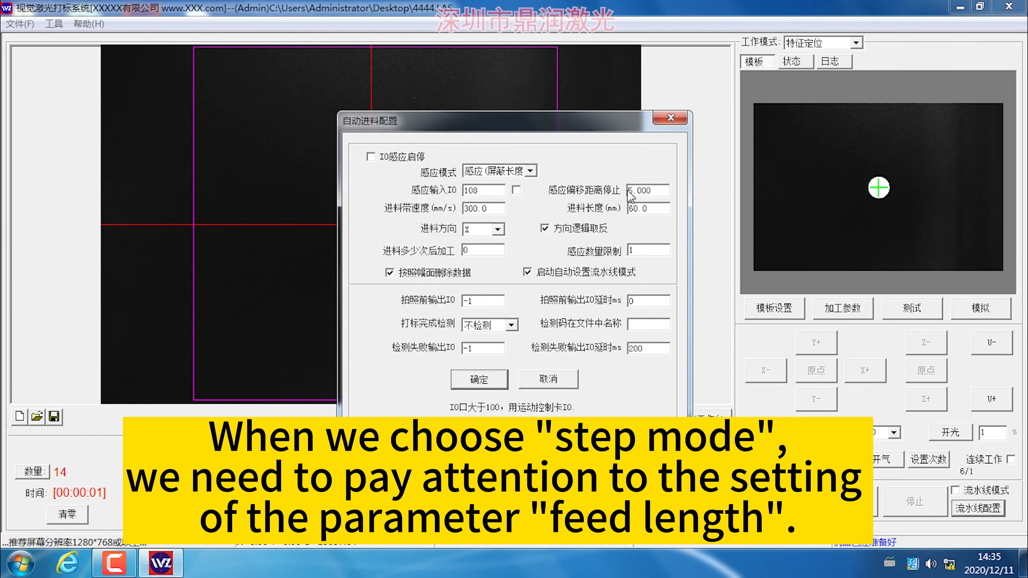
double_click(651, 209)
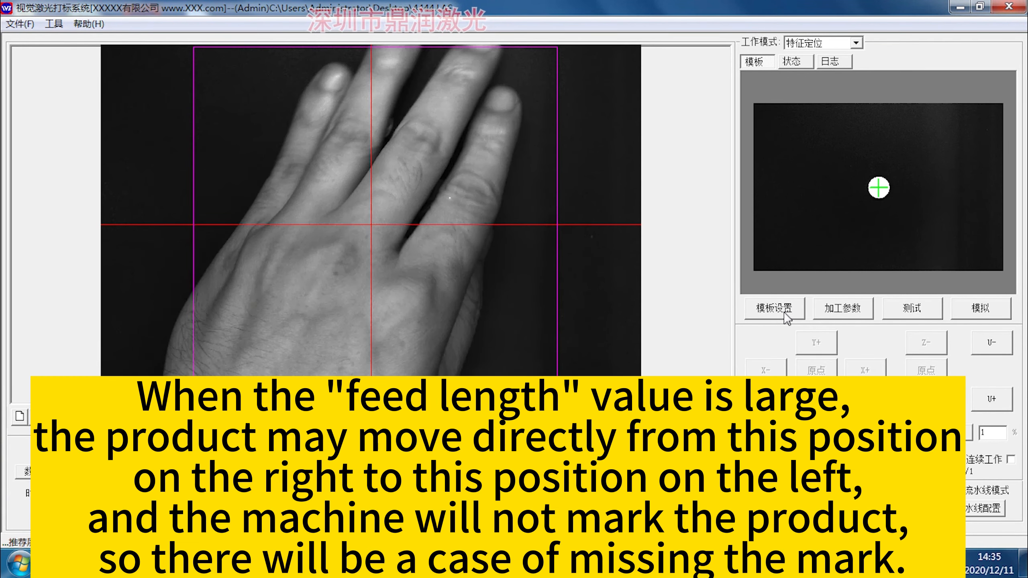
Reopen the template for editing and open its linked marking file for editing.
left_click(786, 318)
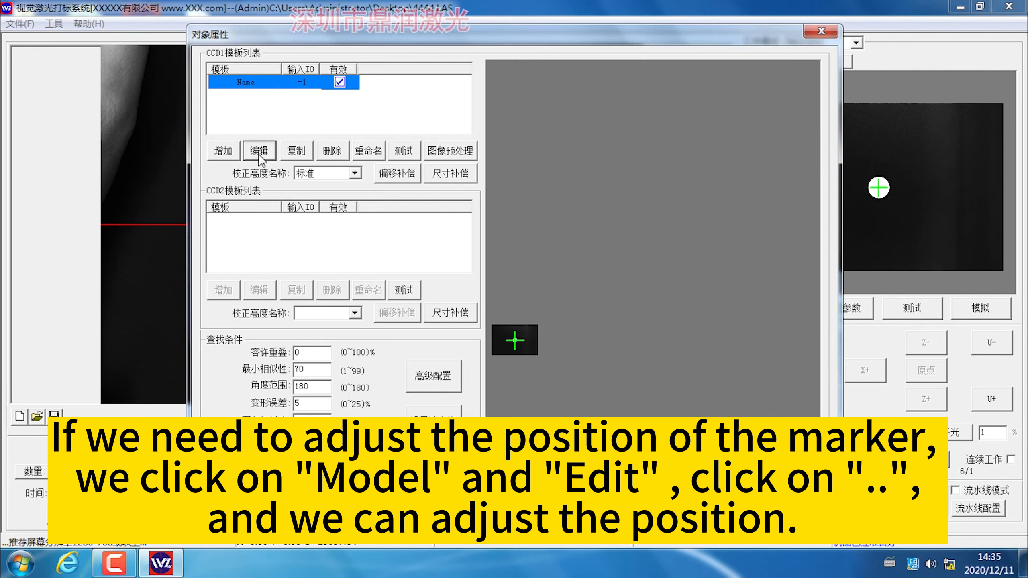
left_click(259, 151)
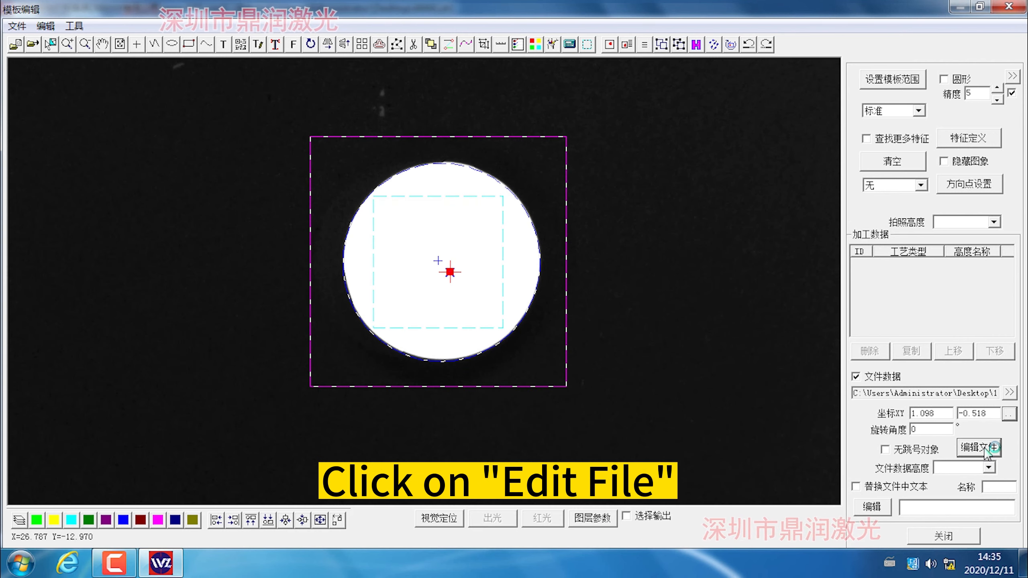
left_click(986, 450)
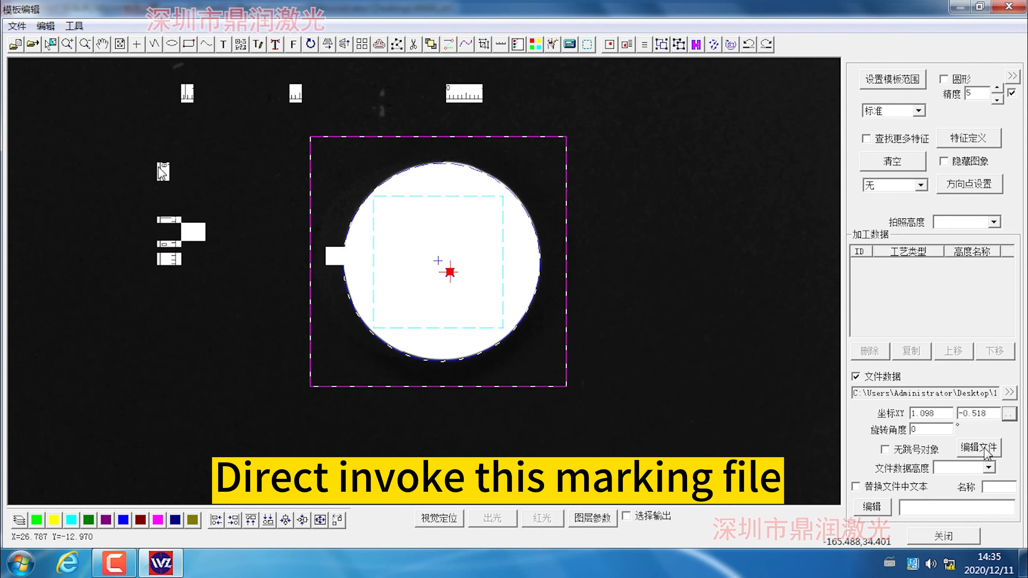